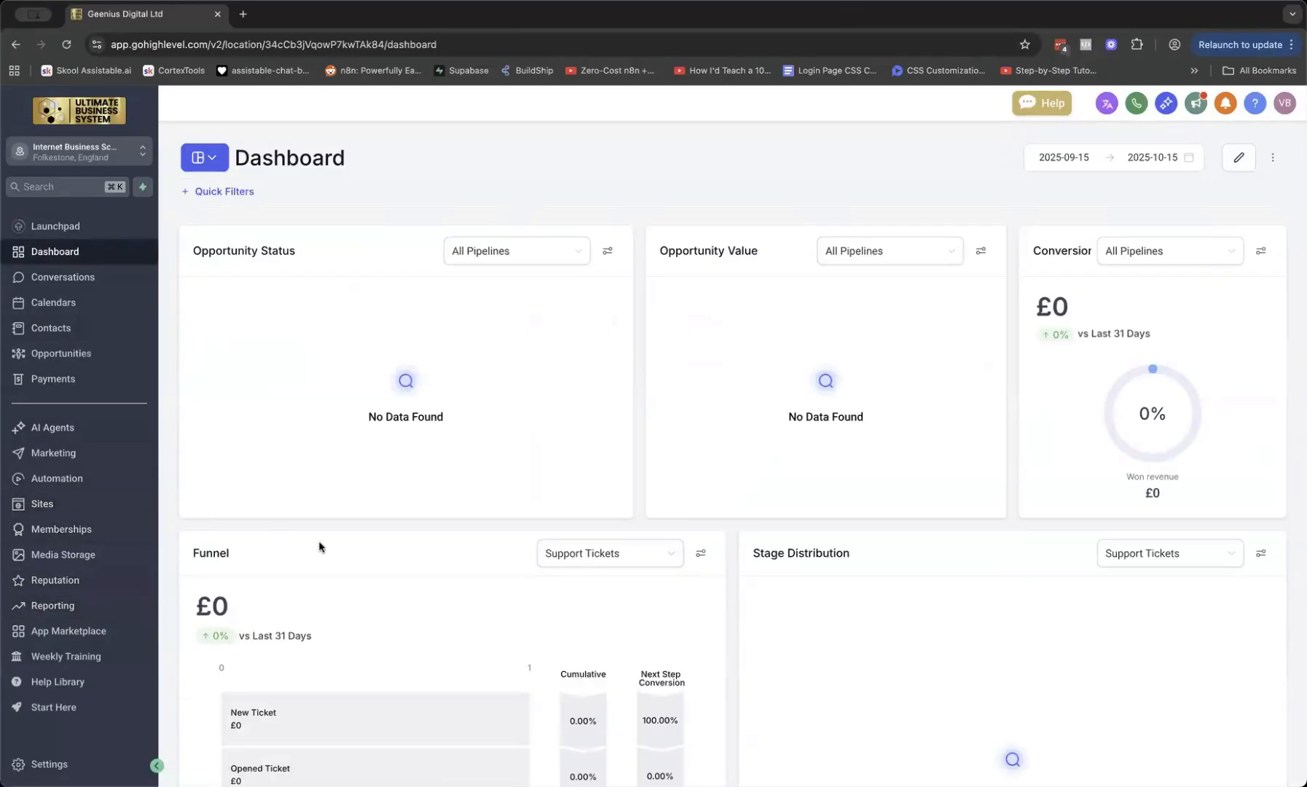
# Open the Course Test Sales Page step of the Vish Test funnel and preview it
pyautogui.click(109, 510)
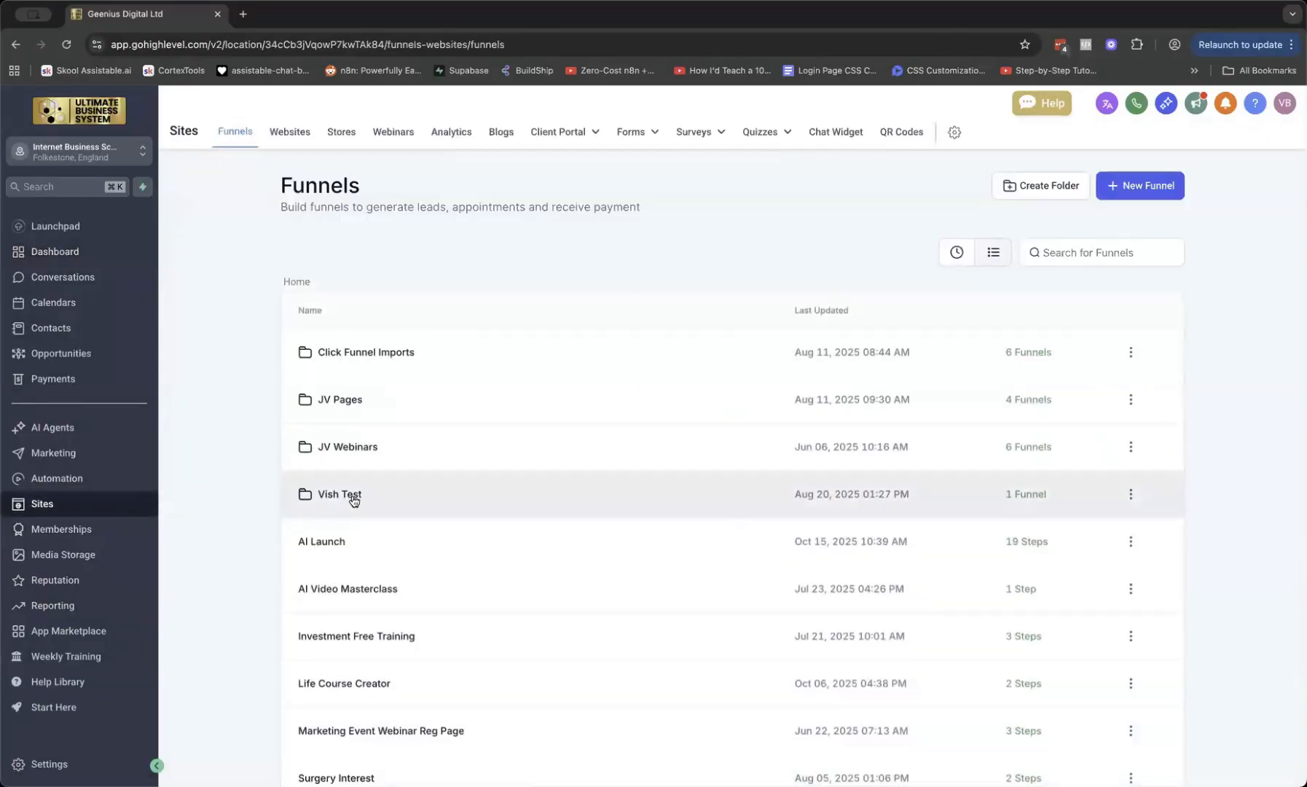
pyautogui.click(351, 496)
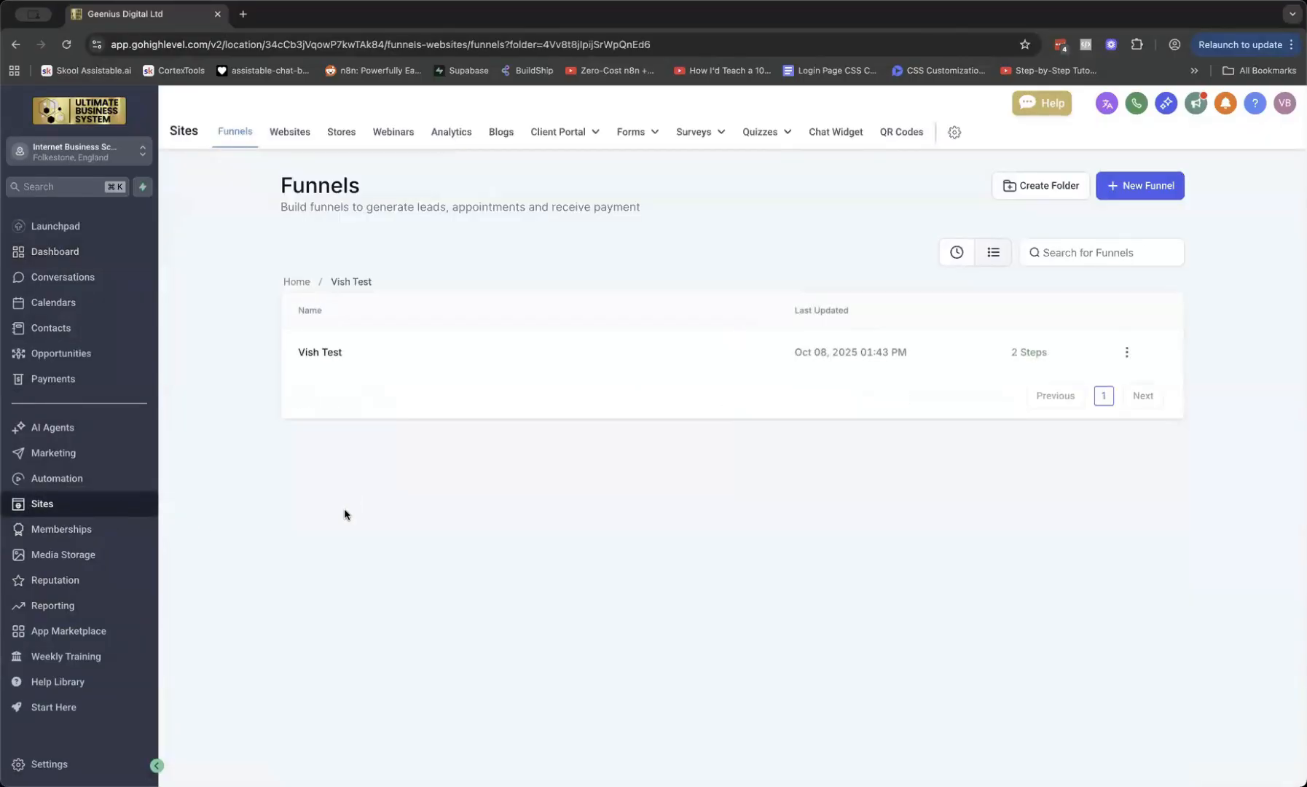
pyautogui.click(315, 357)
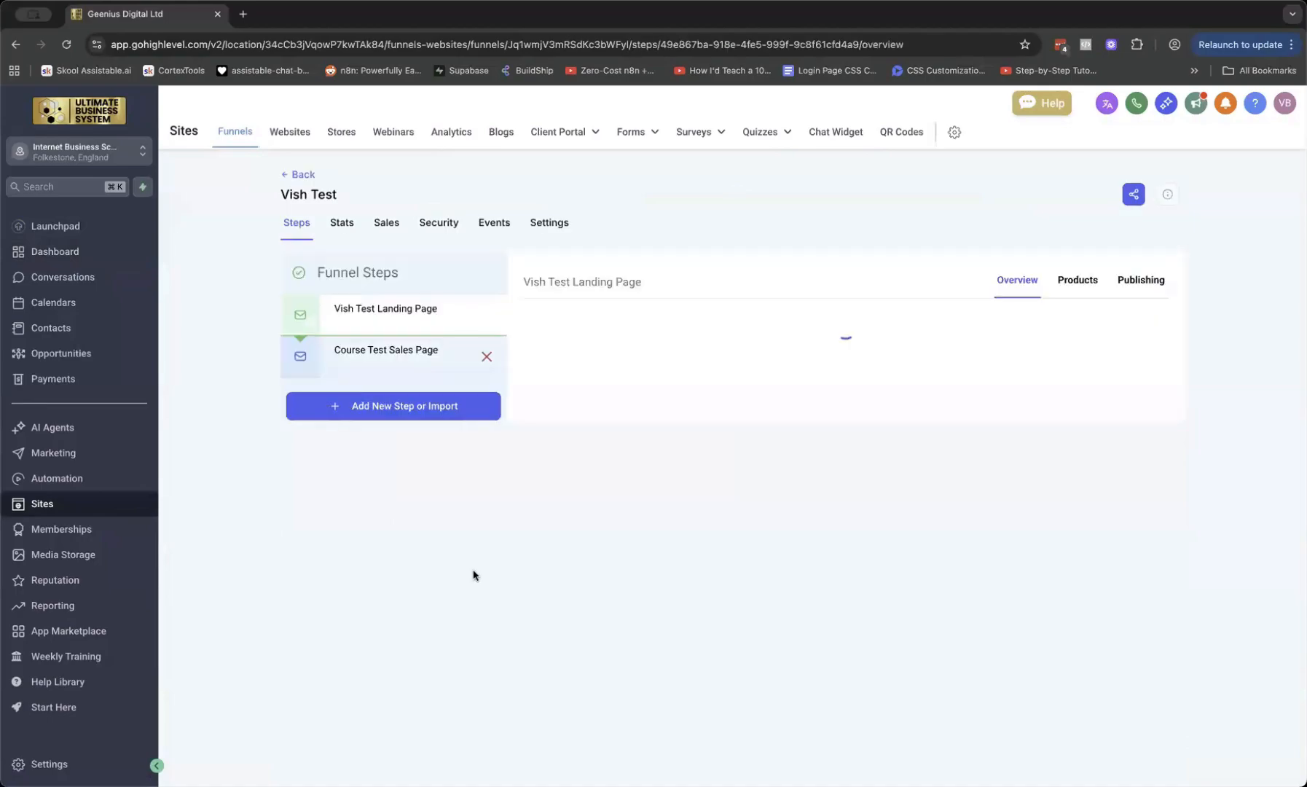
pyautogui.click(359, 364)
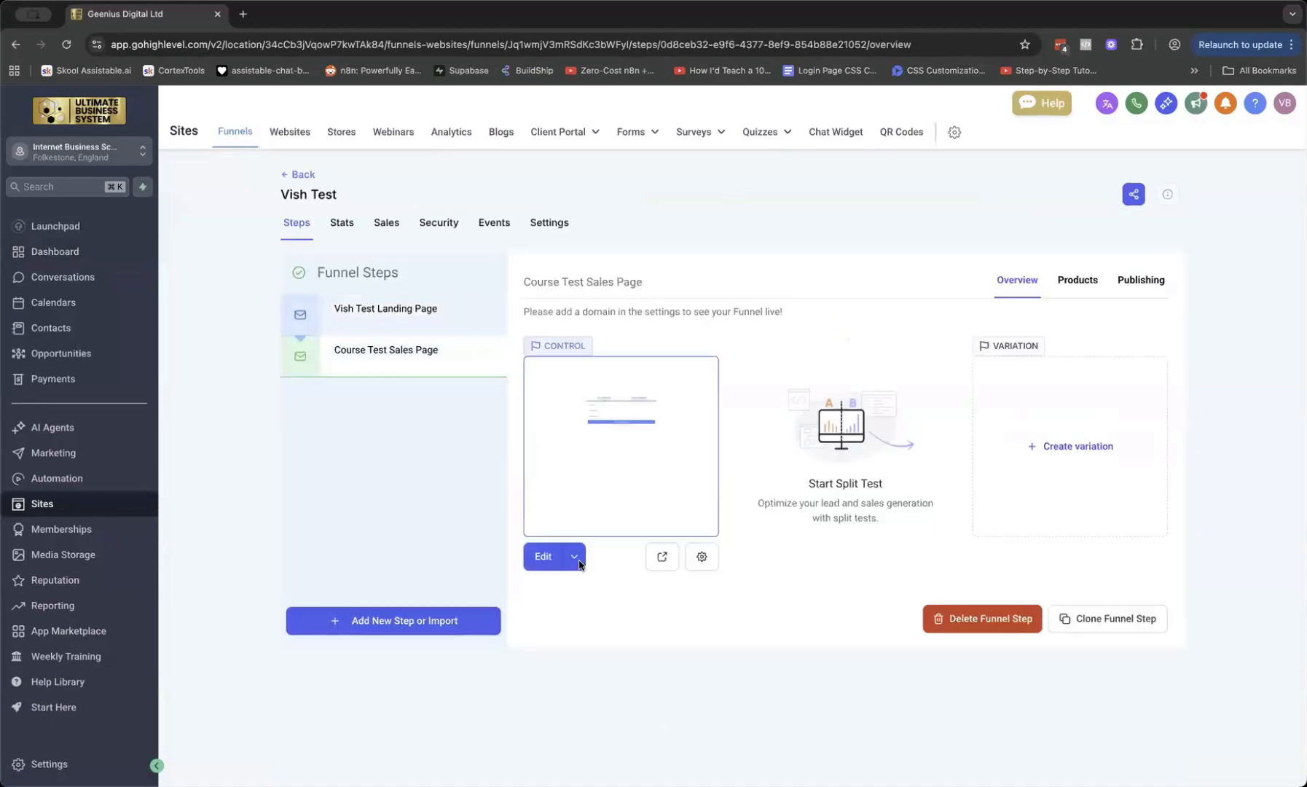
pyautogui.click(662, 557)
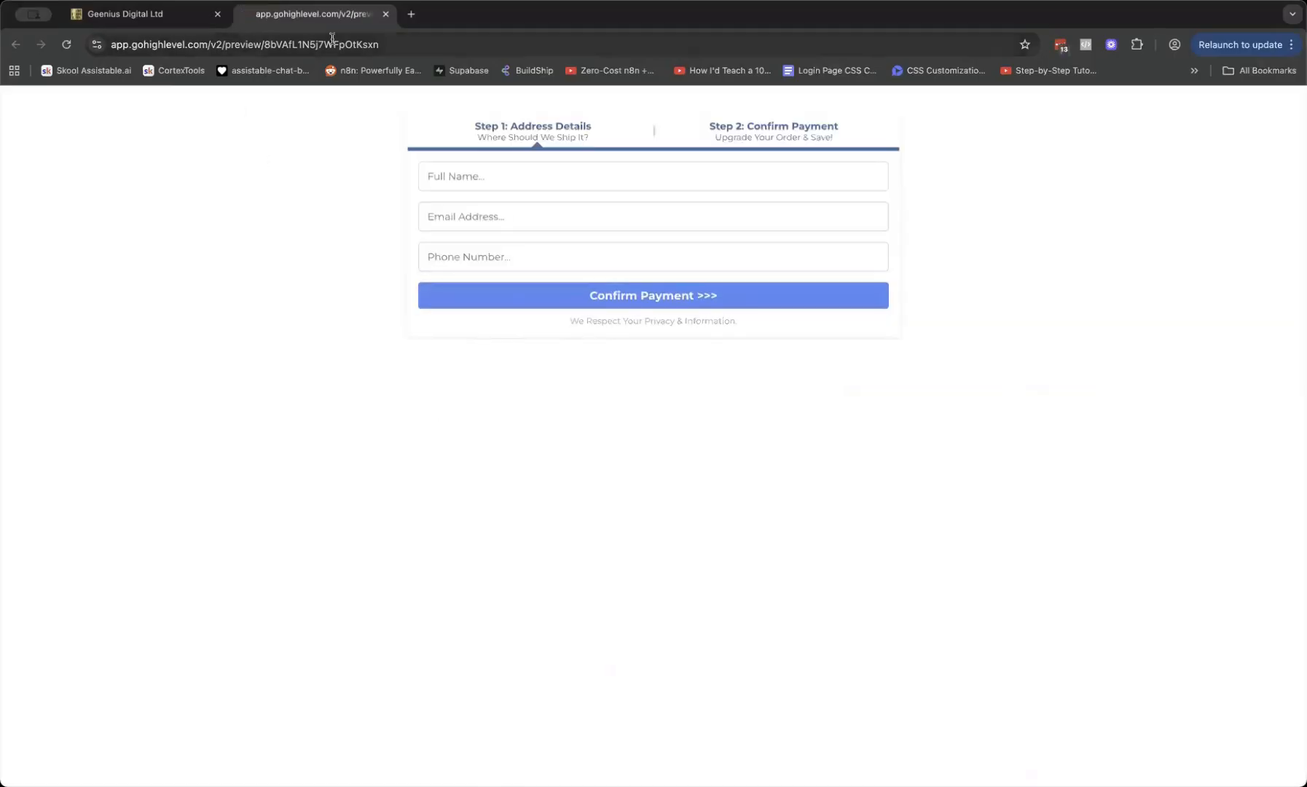
pyautogui.click(385, 14)
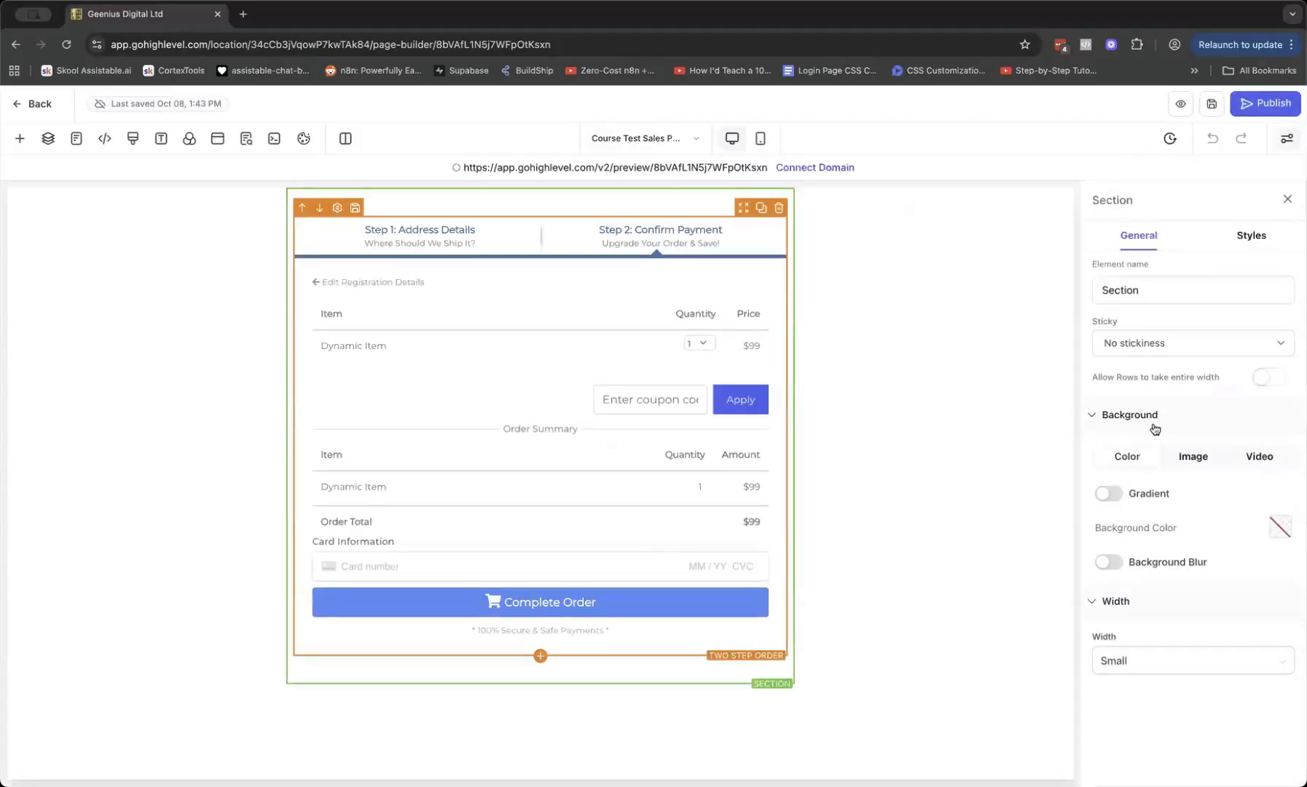
# Review the Two Step Order element's settings, then return to the Vish Test funnel steps
pyautogui.click(715, 326)
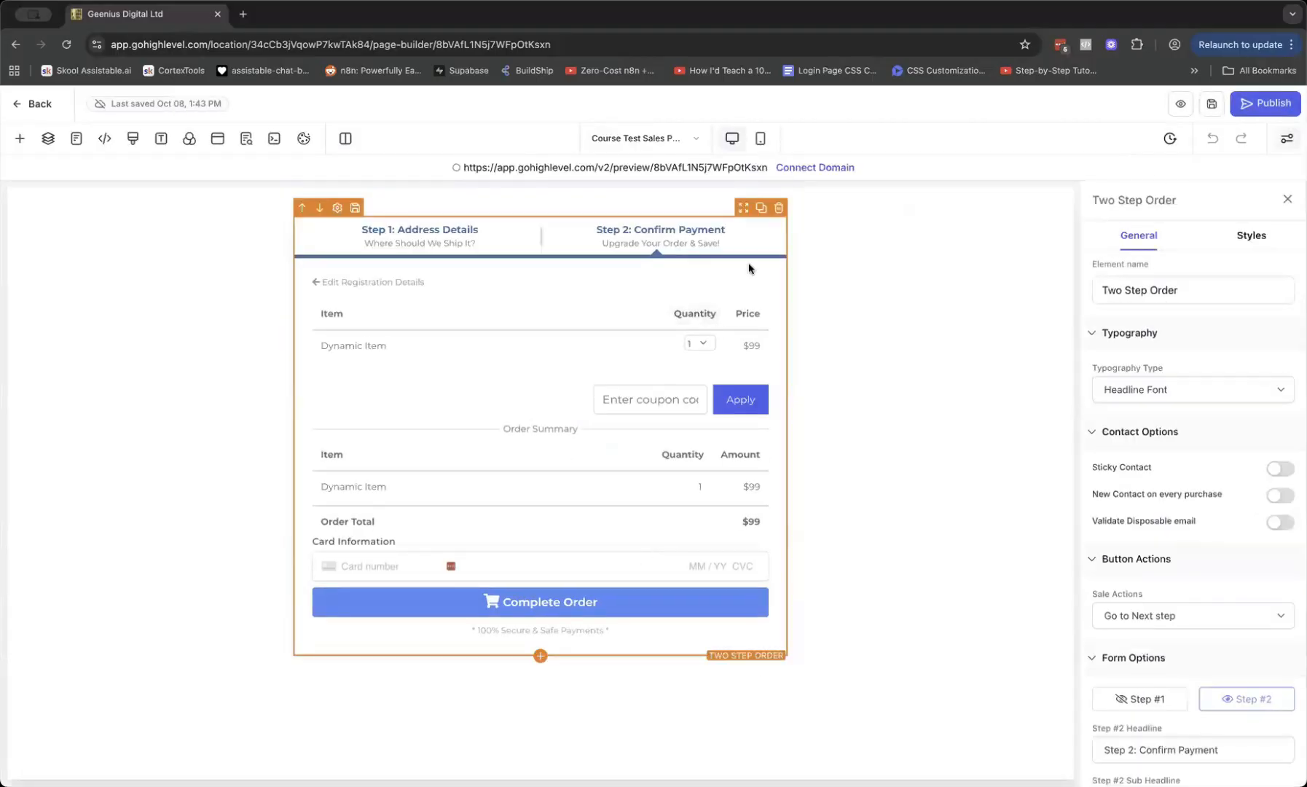
pyautogui.scroll(-5, 1221, 605)
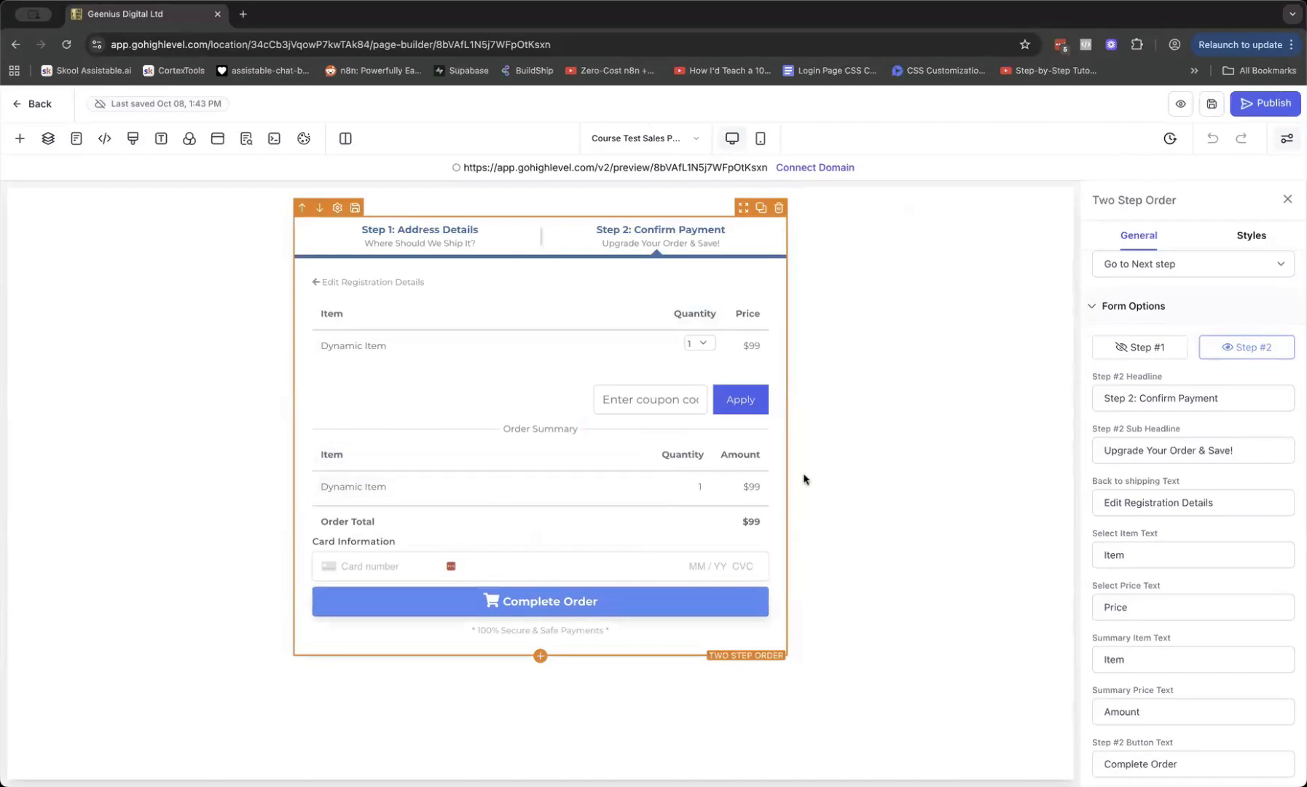
pyautogui.click(30, 106)
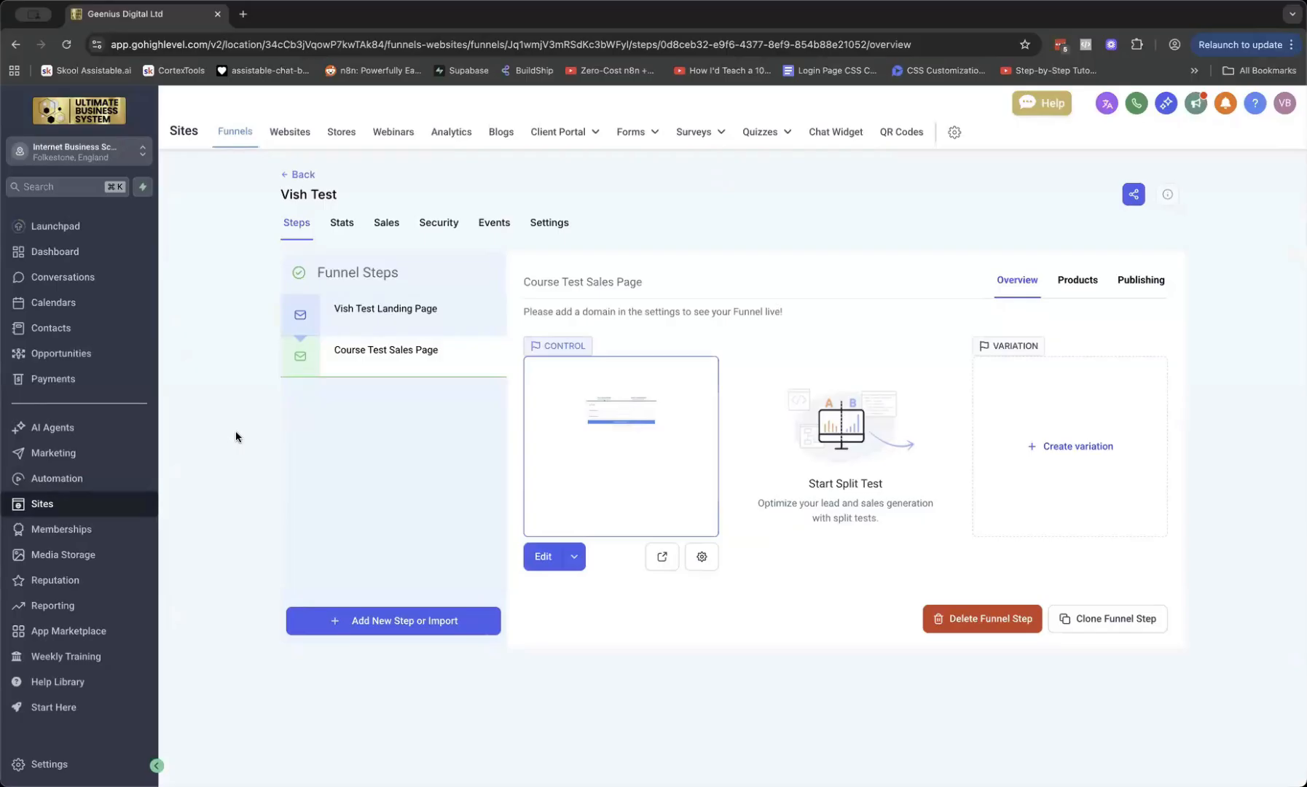
# Go to Automation and open the empty Vish Test workflow folder
pyautogui.click(70, 482)
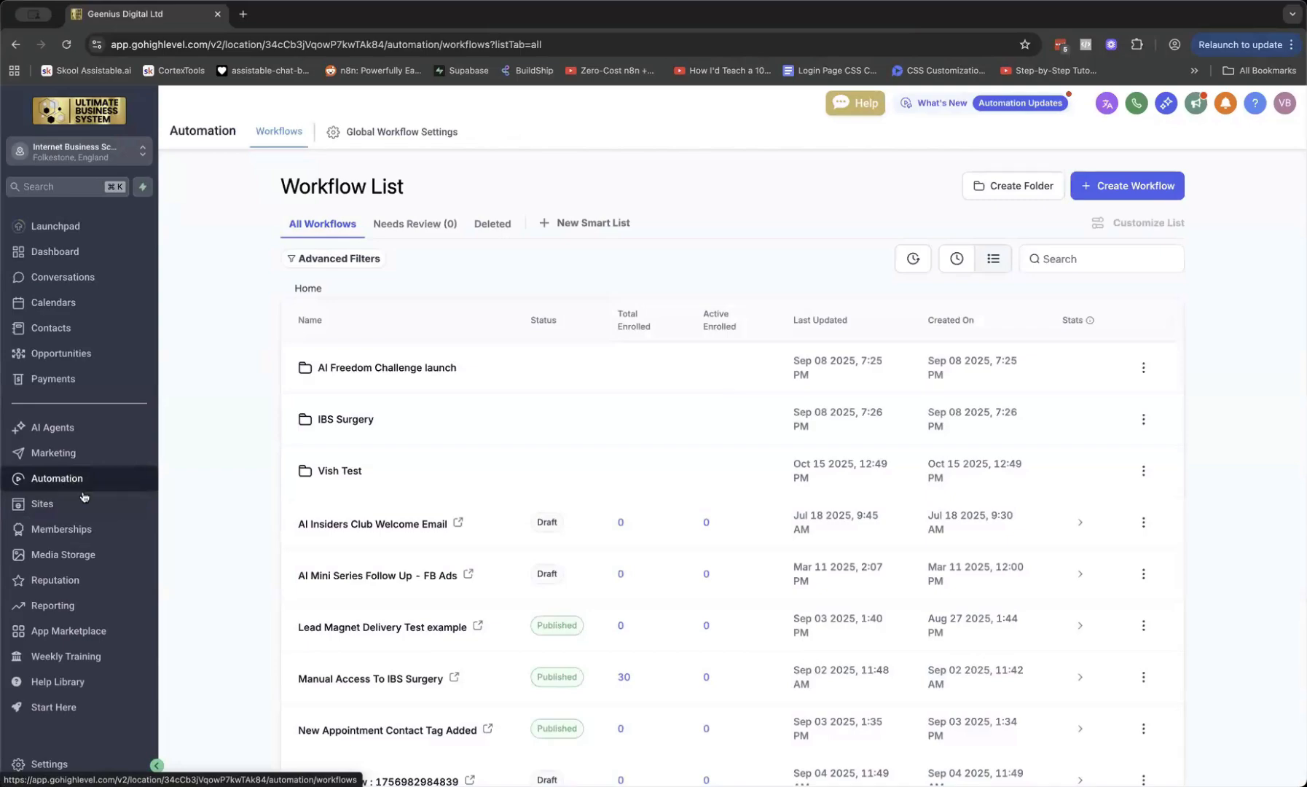
pyautogui.click(320, 471)
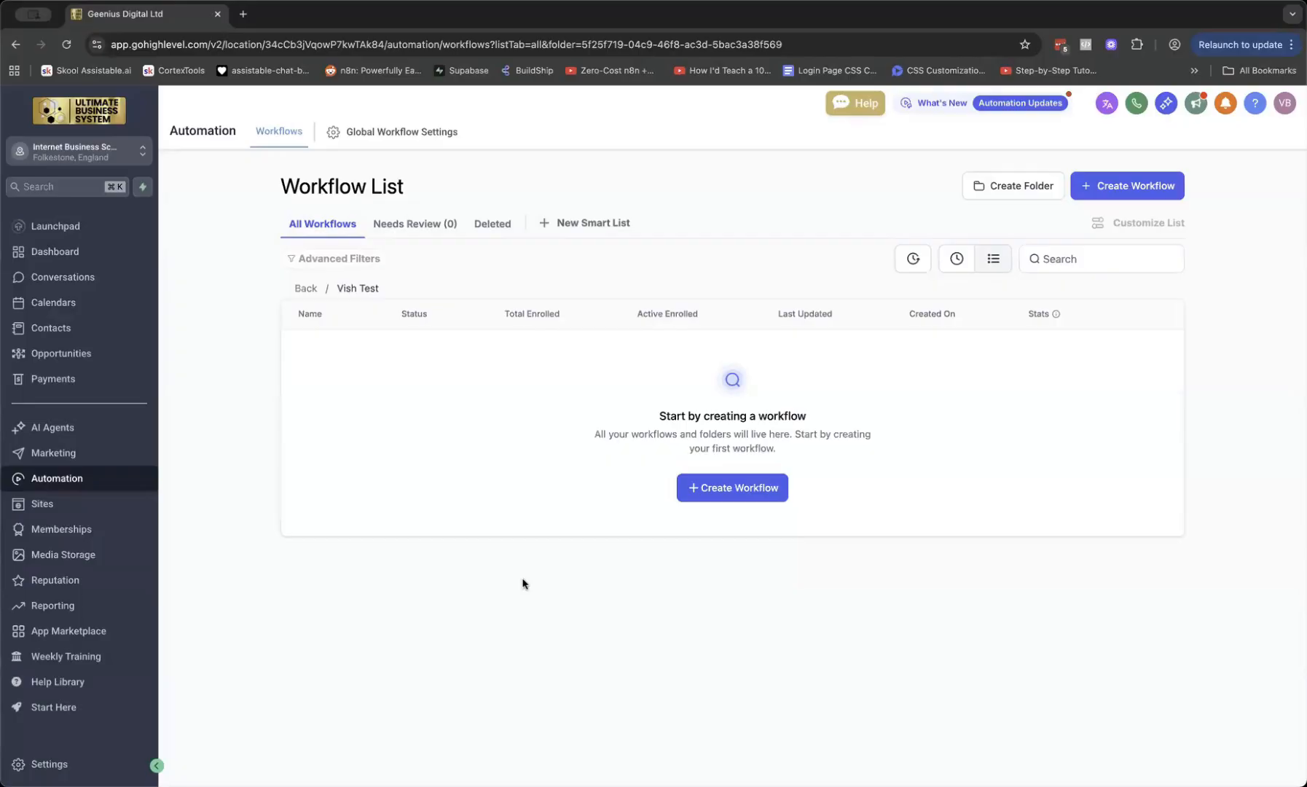
# View The Self-Storage First Deal Playbook course in Memberships products, then go back to Automation
pyautogui.click(69, 532)
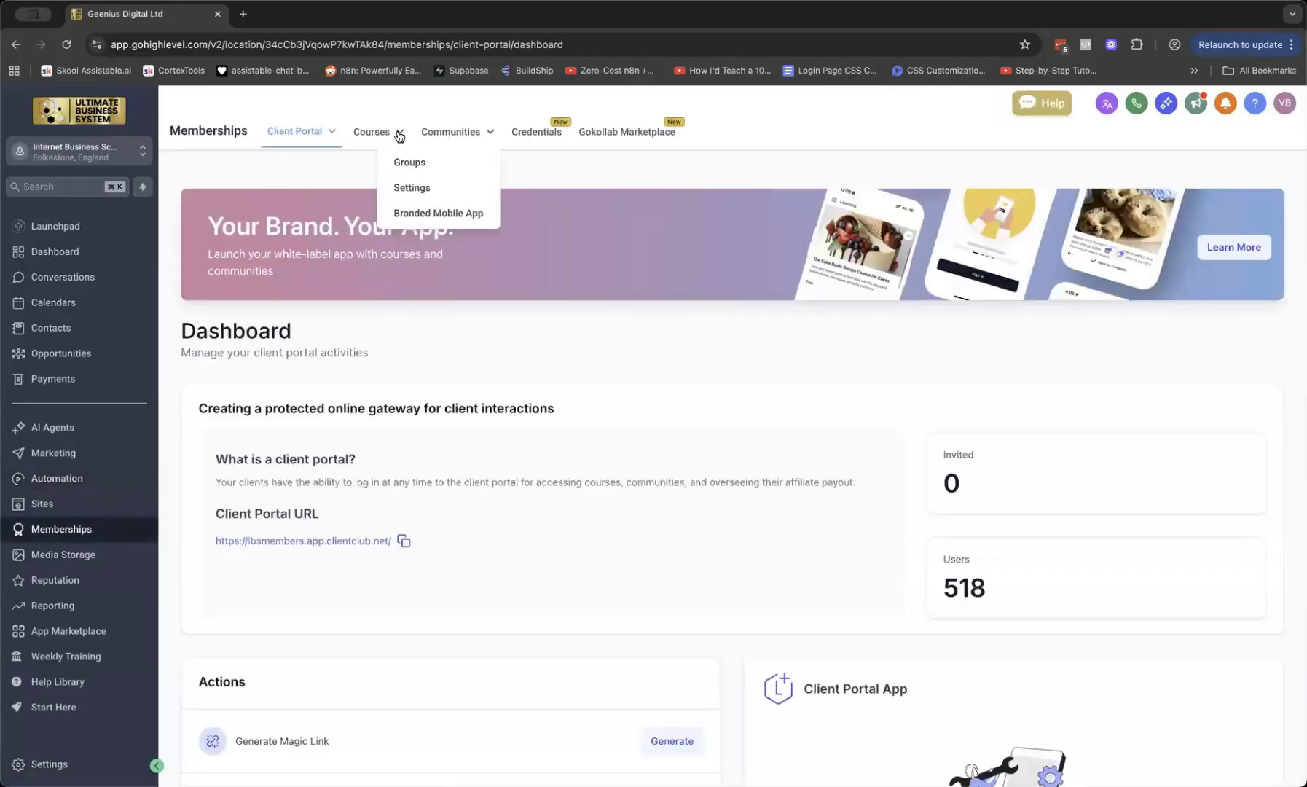
pyautogui.click(374, 163)
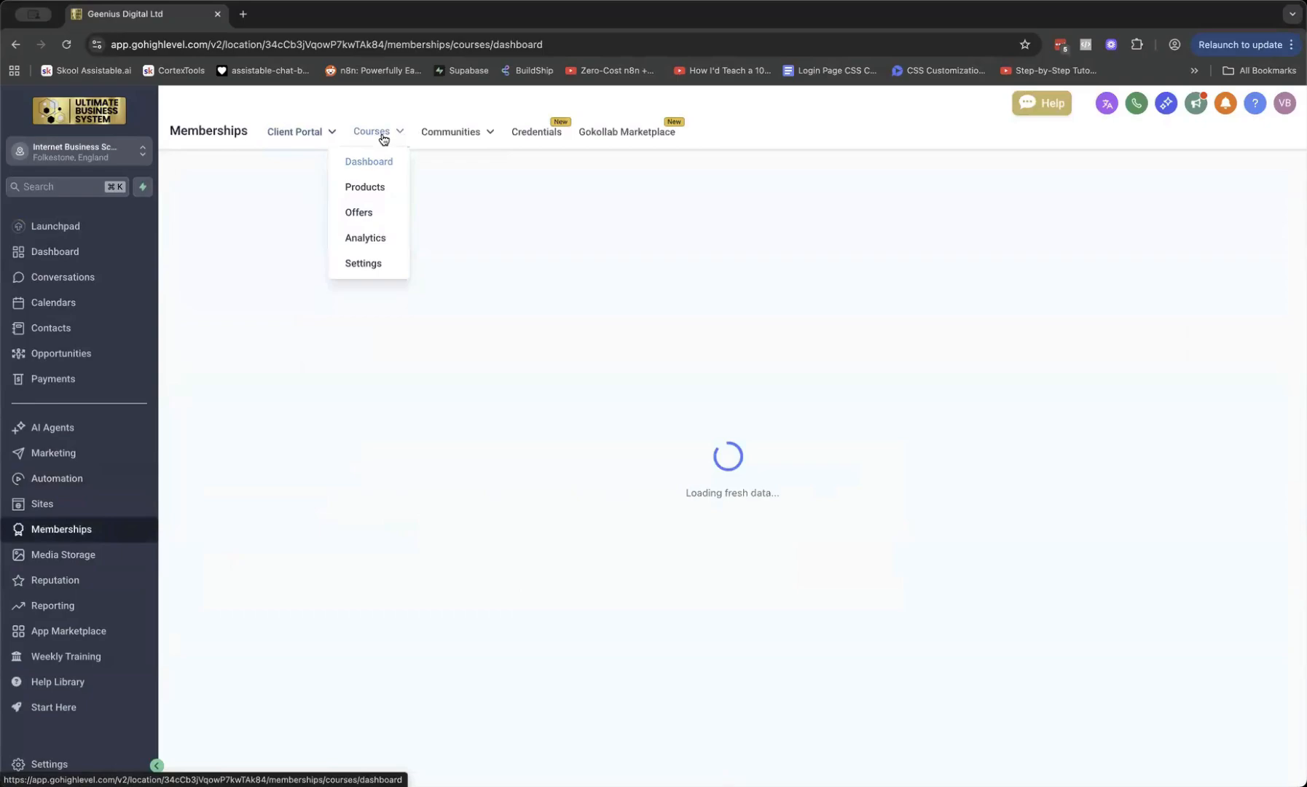
pyautogui.click(371, 190)
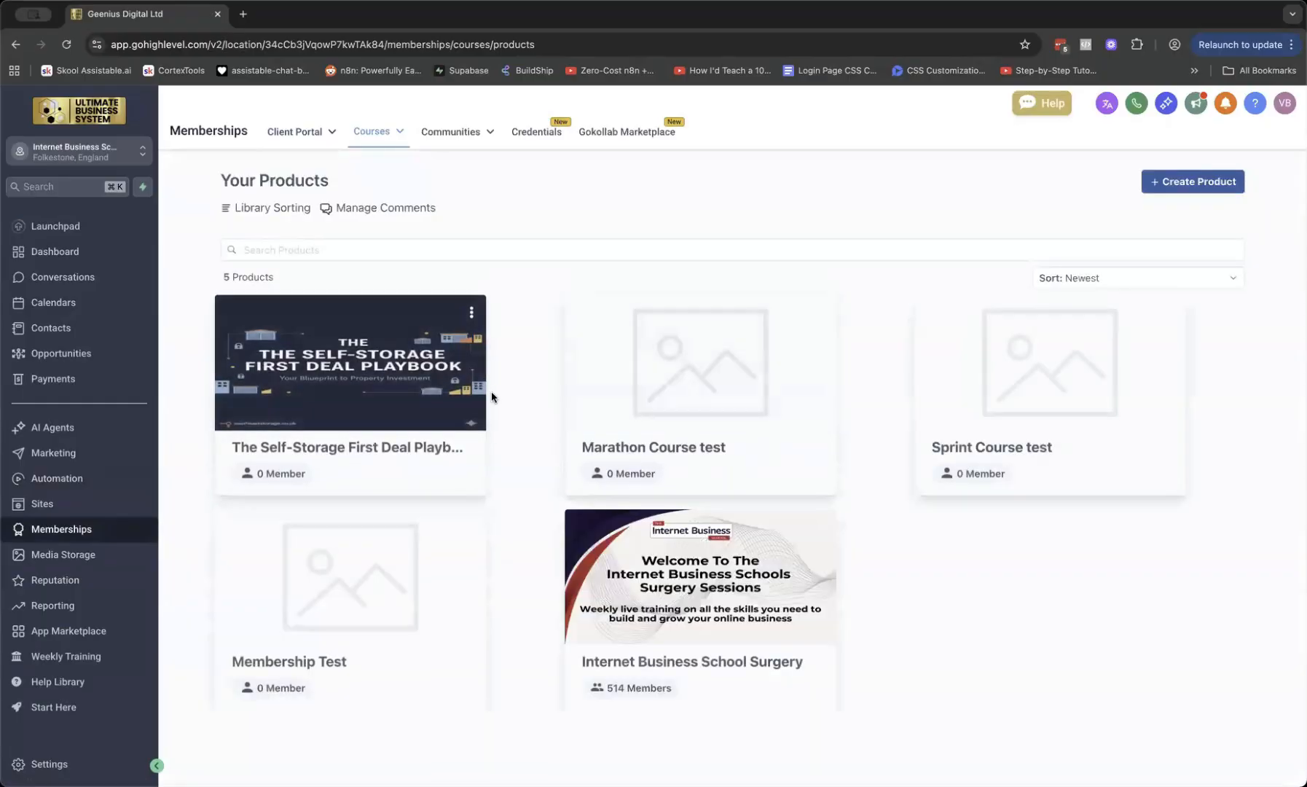
pyautogui.click(410, 383)
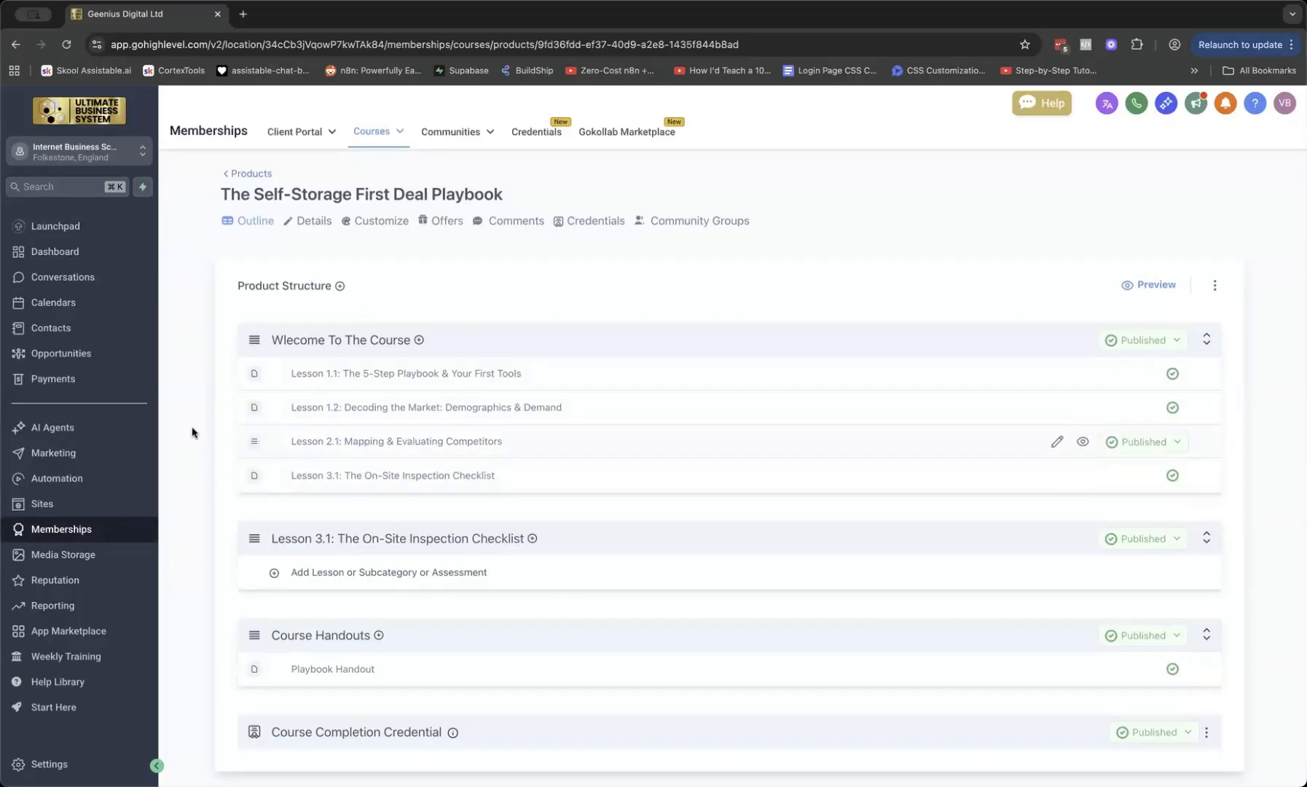
pyautogui.click(74, 488)
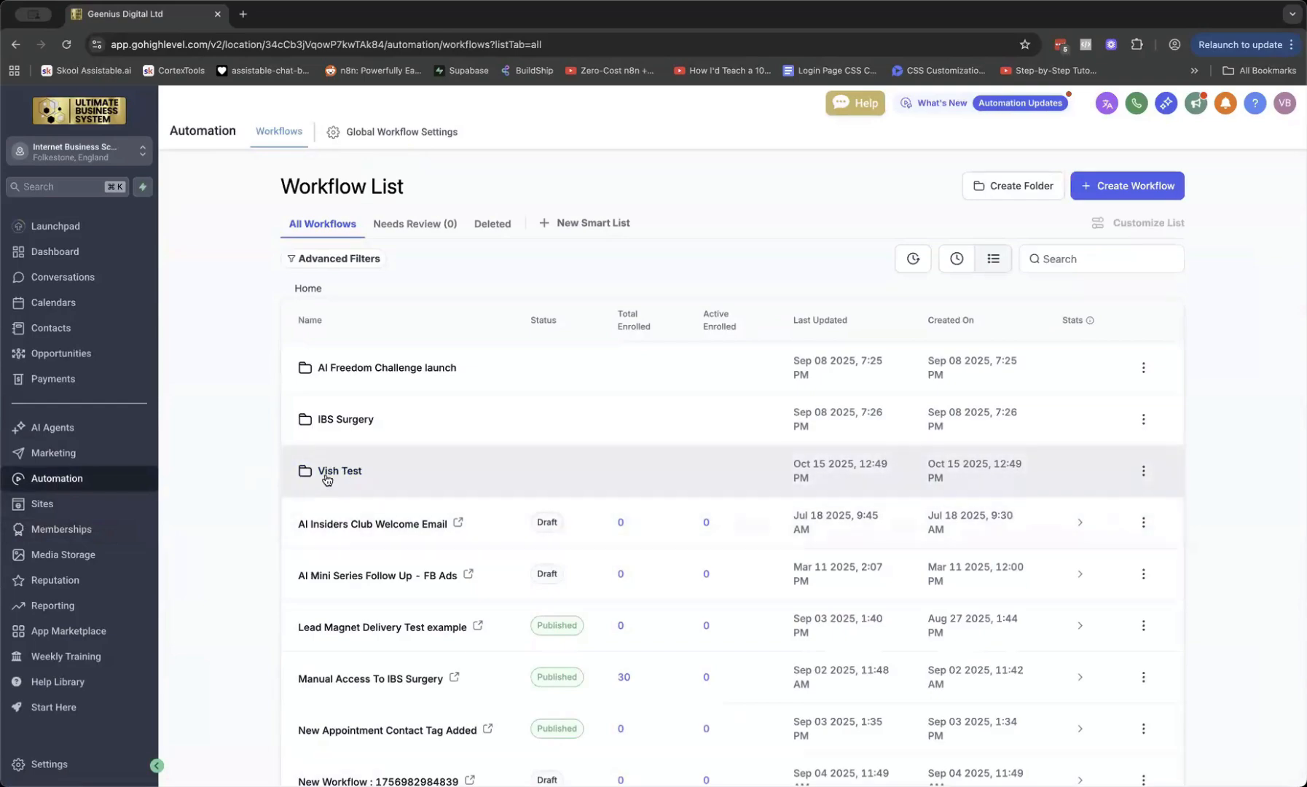
# Start a new workflow inside the Vish Test folder
pyautogui.click(326, 480)
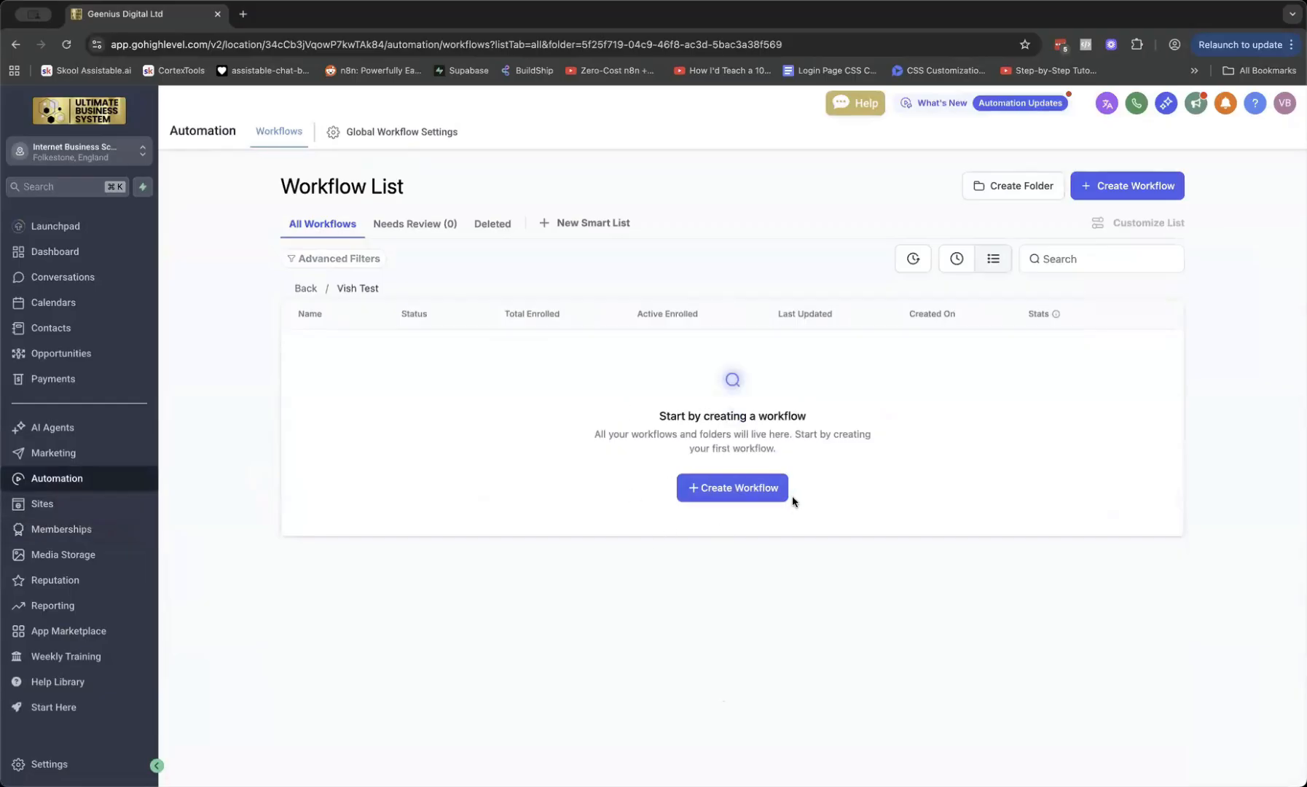
pyautogui.click(730, 500)
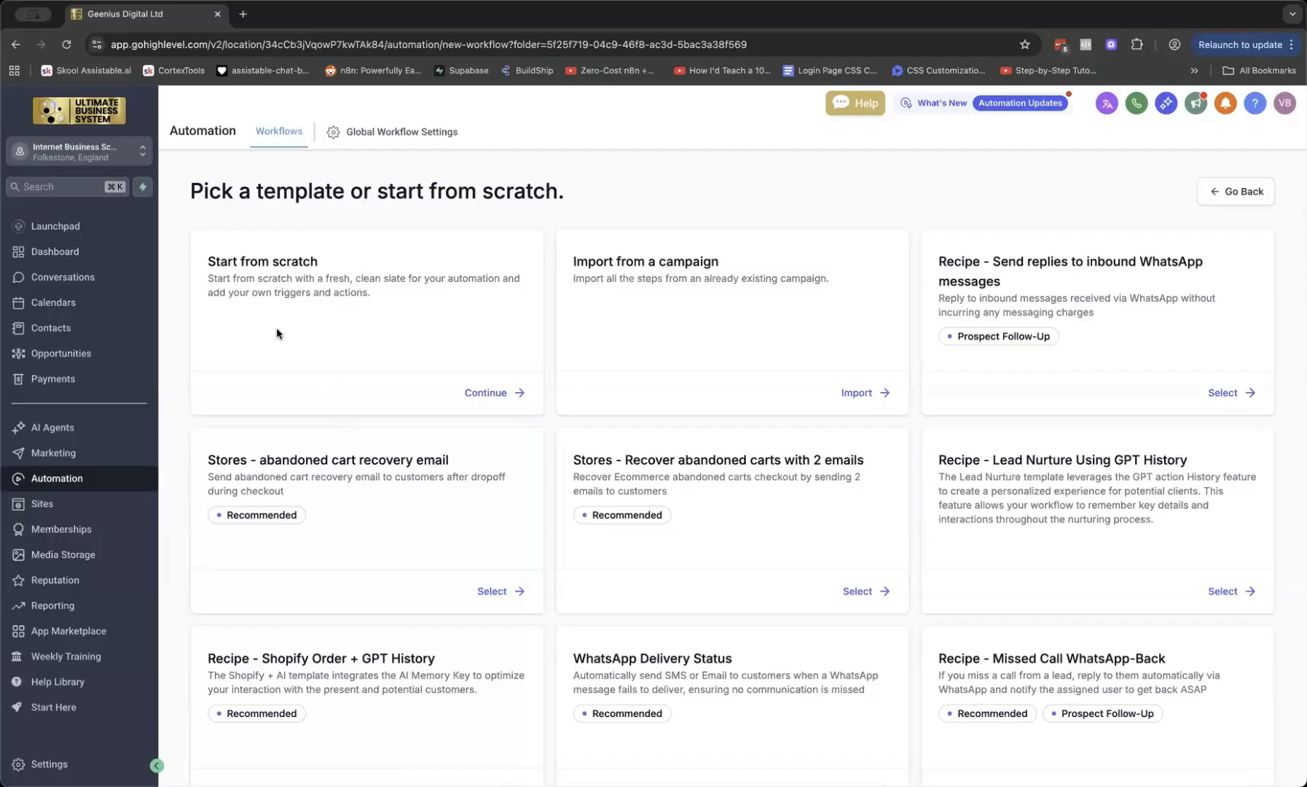
# Start from scratch, title the workflow 'Course Access Post Purchase = Storage Course' and save it
pyautogui.click(483, 393)
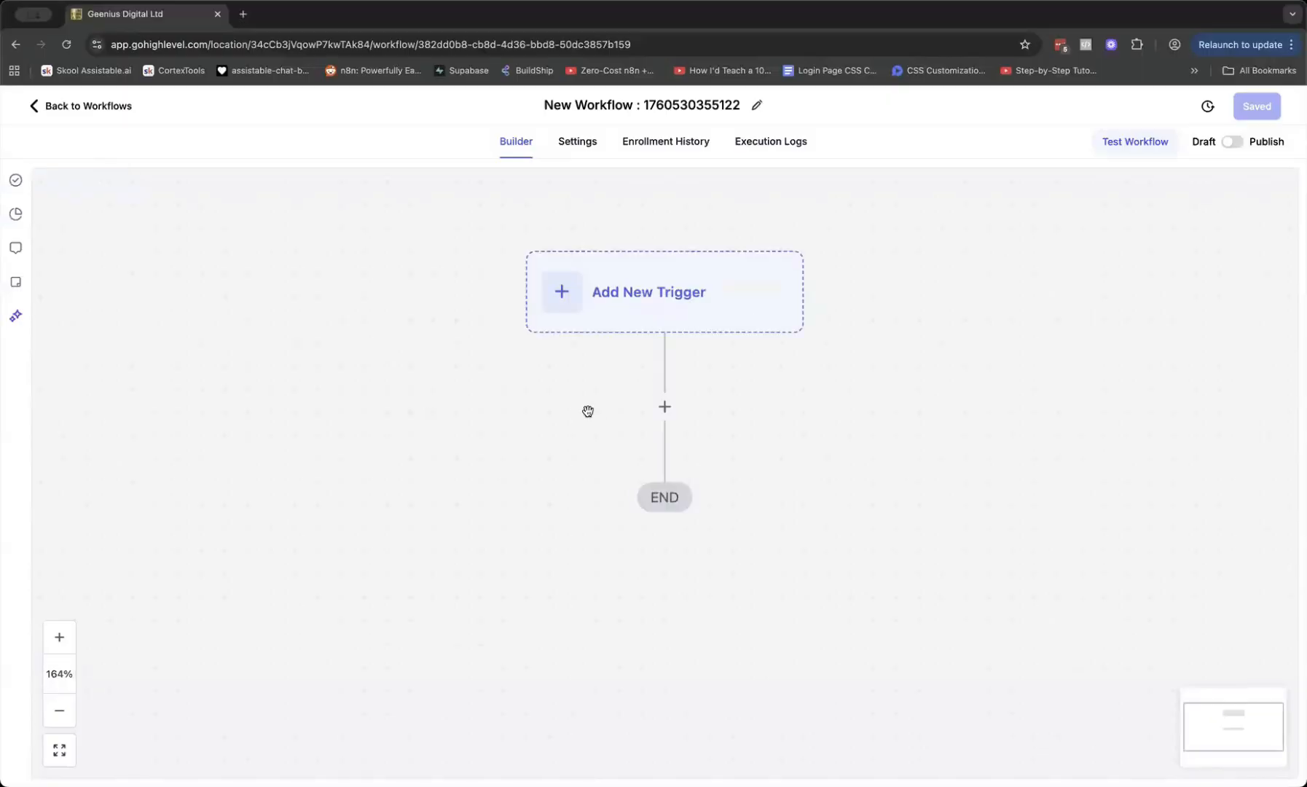
pyautogui.click(661, 104)
pyautogui.doubleClick(661, 103)
pyautogui.tripleClick(661, 103)
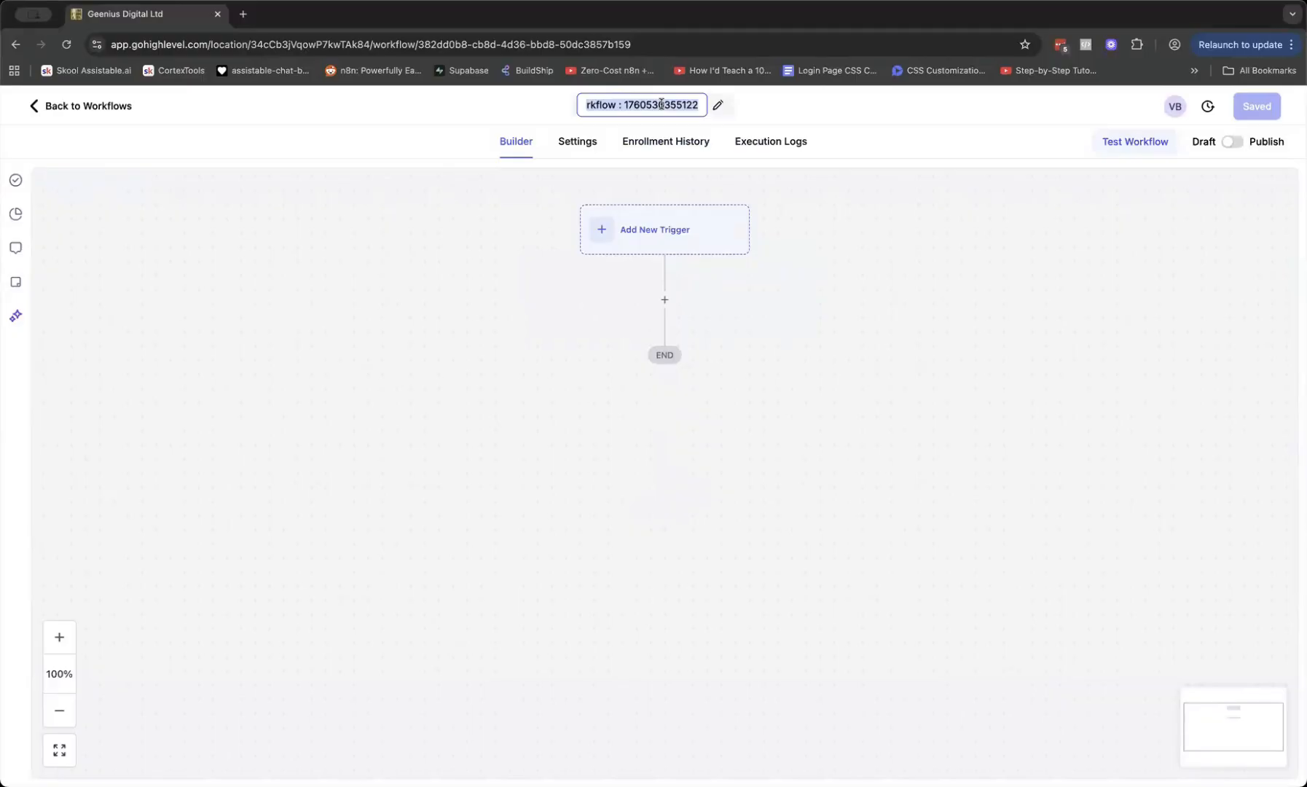
pyautogui.write('Course')
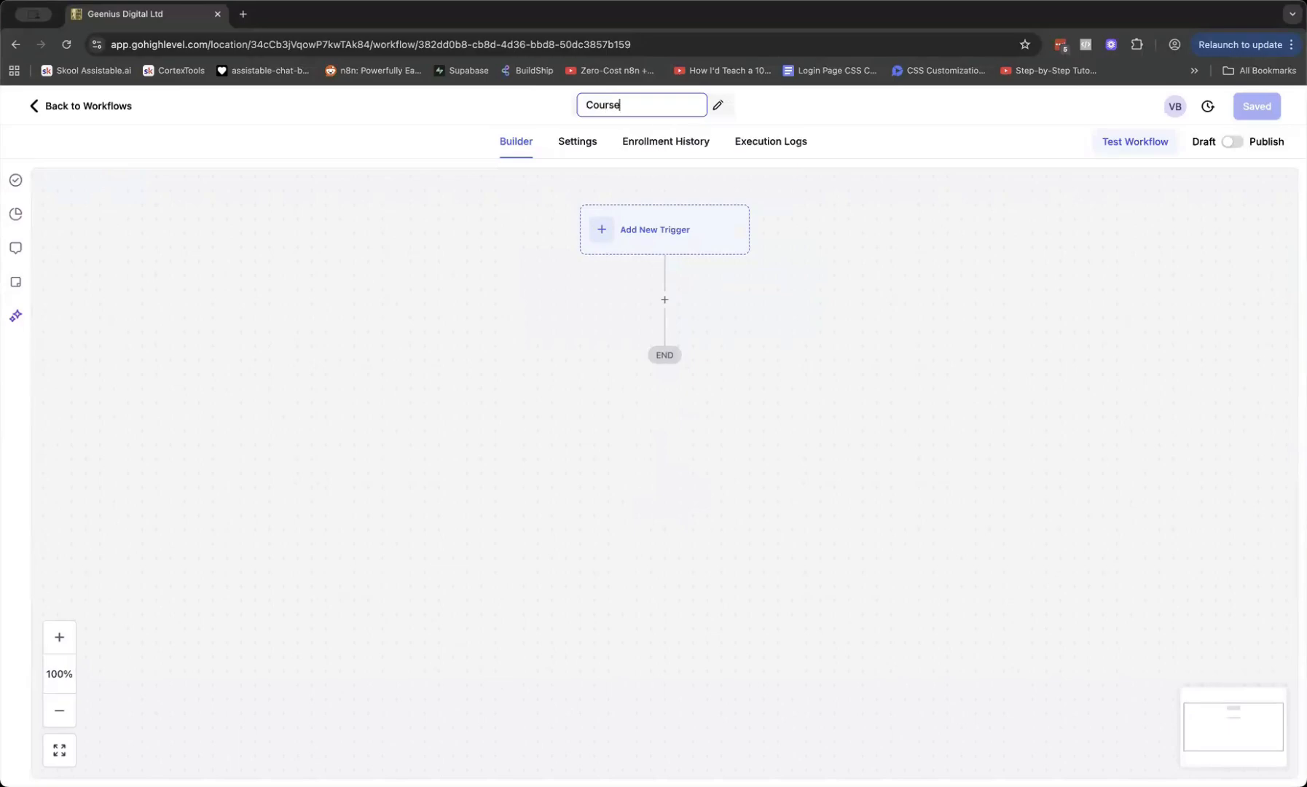
pyautogui.write(' Access Post Purchase = Storage Course')
pyautogui.click(798, 224)
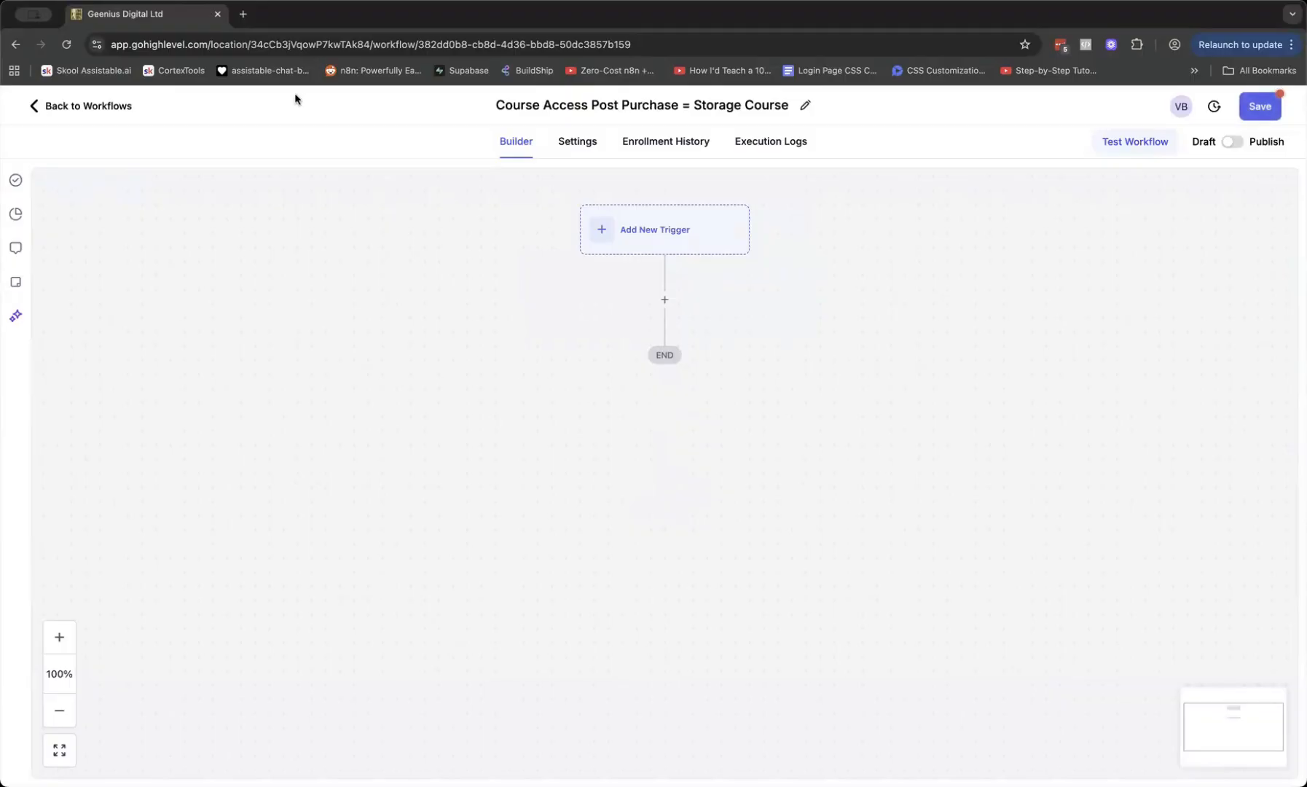
pyautogui.click(1281, 107)
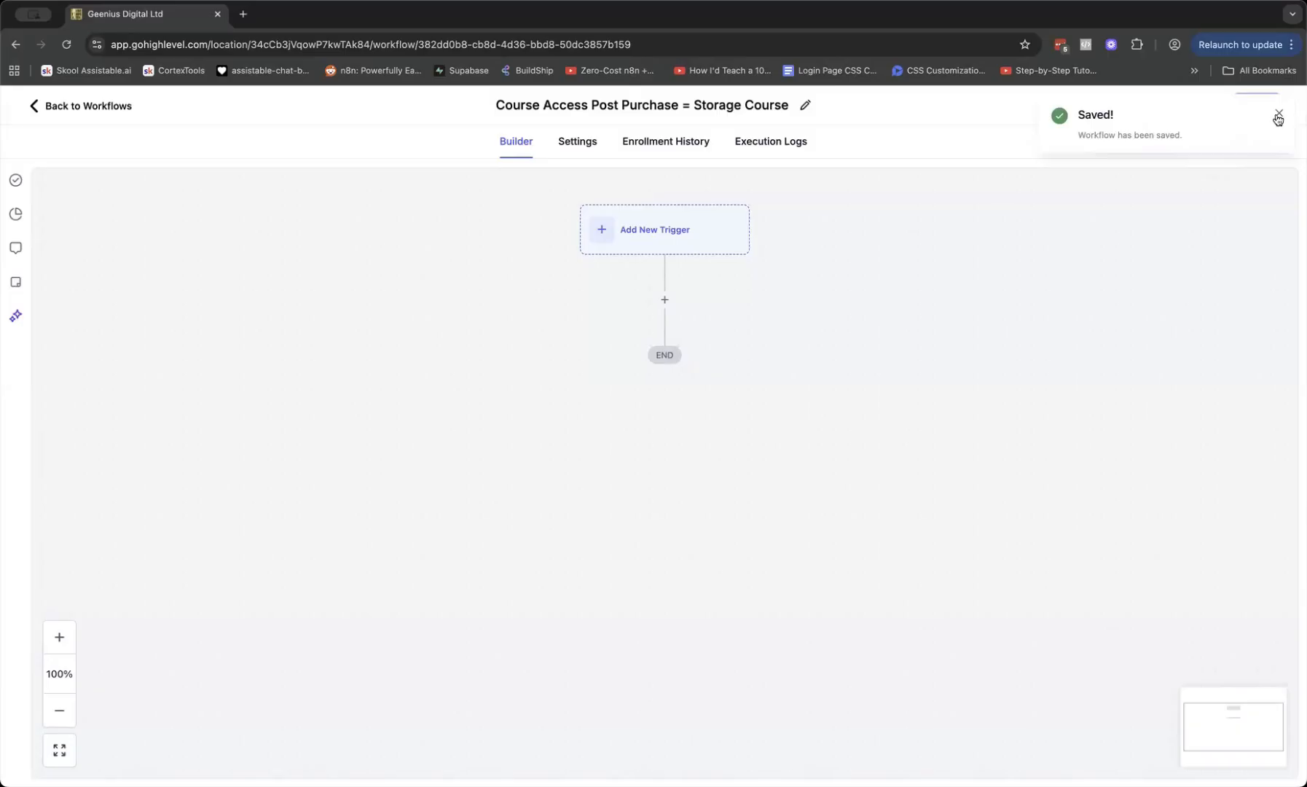
pyautogui.click(1279, 118)
pyautogui.hscroll(-1, 634, 258)
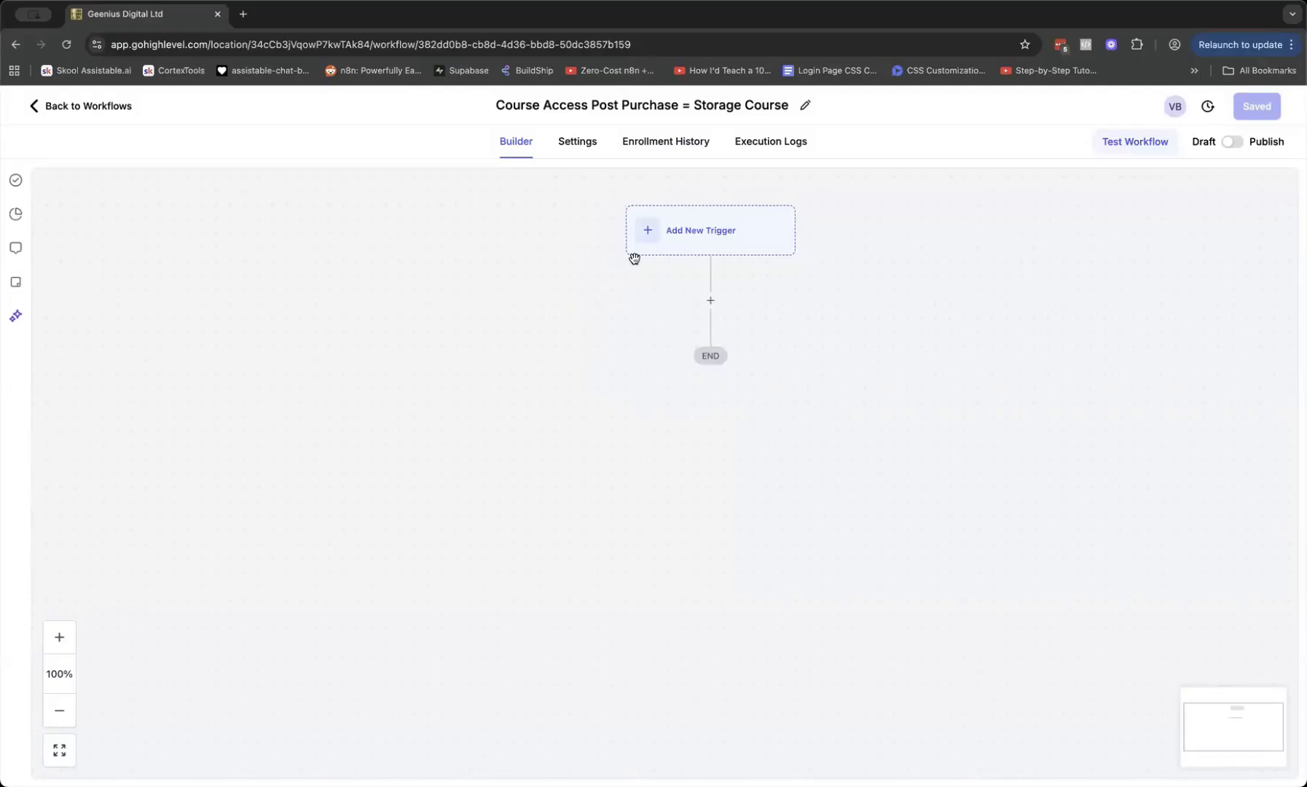
# Add an Order Submitted trigger filtered to Global Product is Vish Test Proiduct 2
pyautogui.click(738, 251)
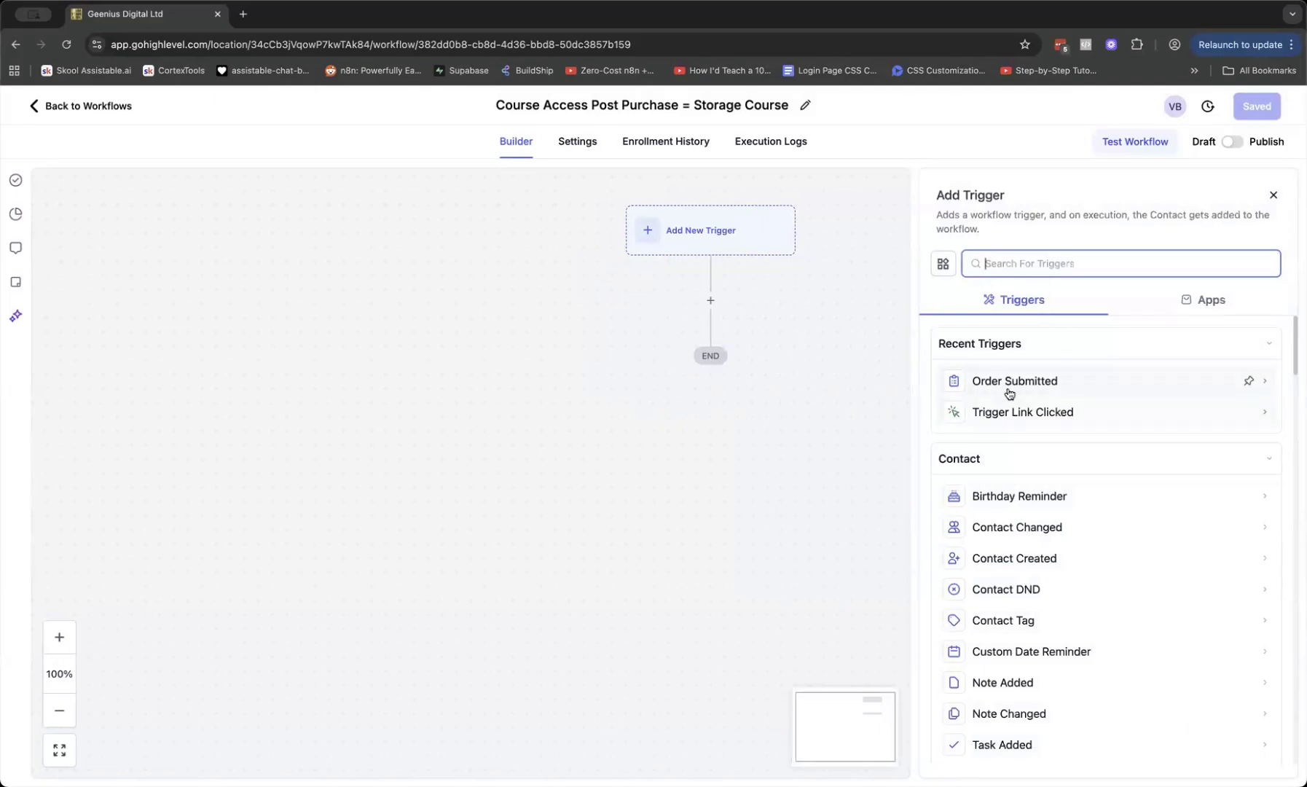
pyautogui.write('order')
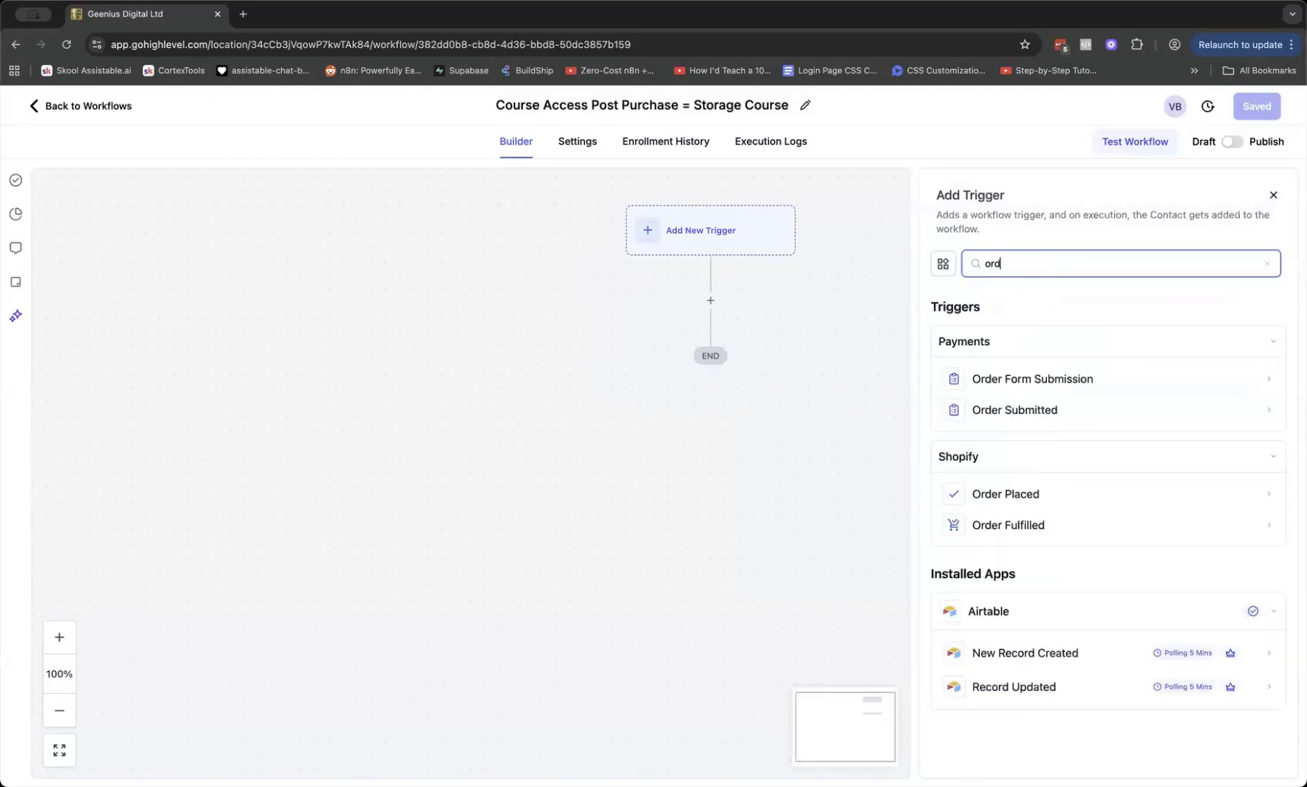
pyautogui.click(1056, 409)
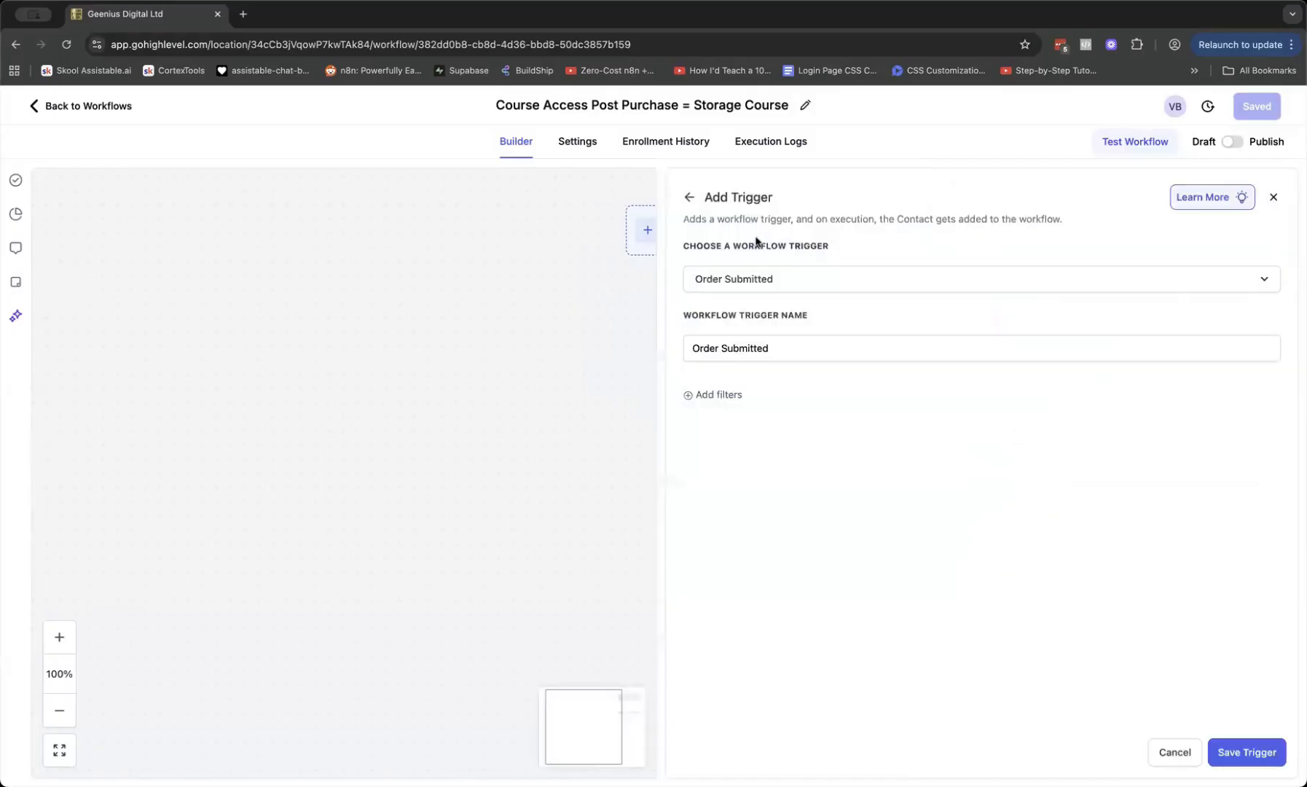
pyautogui.click(724, 397)
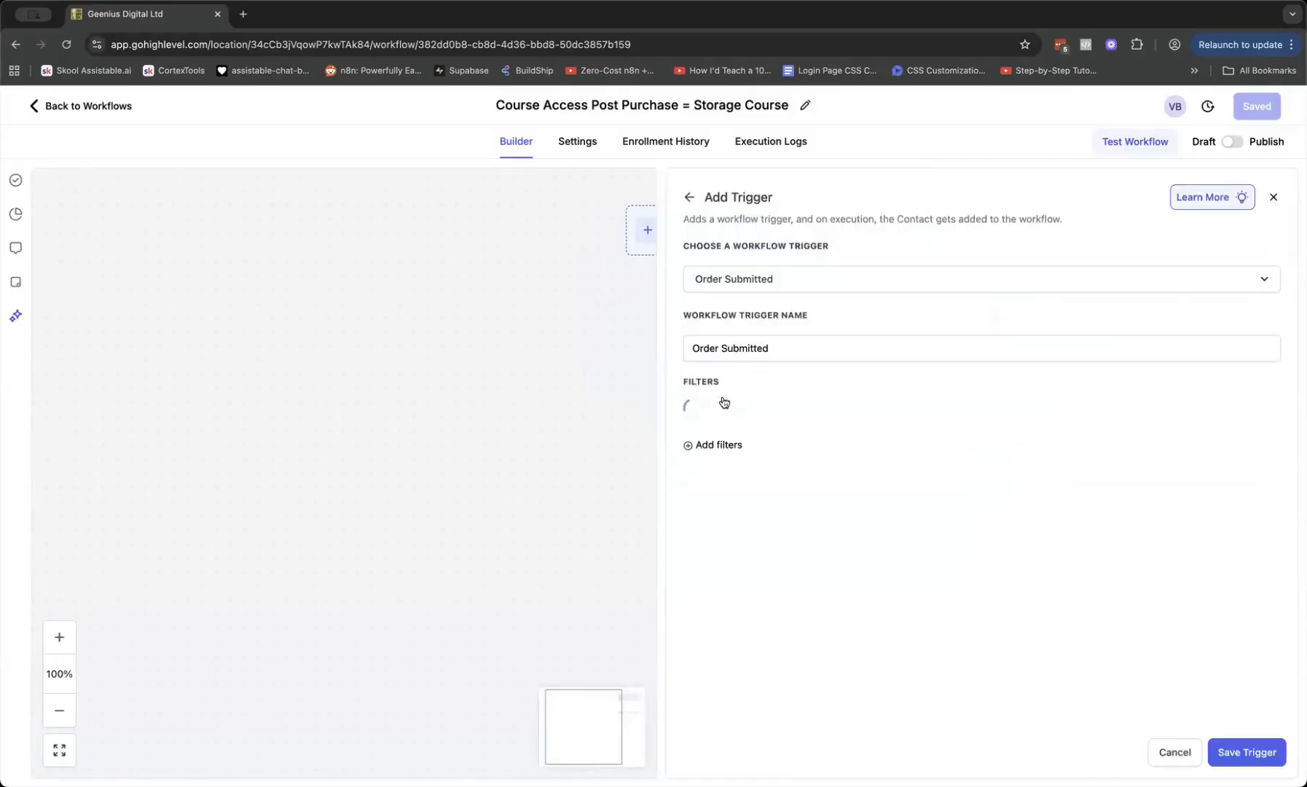
pyautogui.click(725, 416)
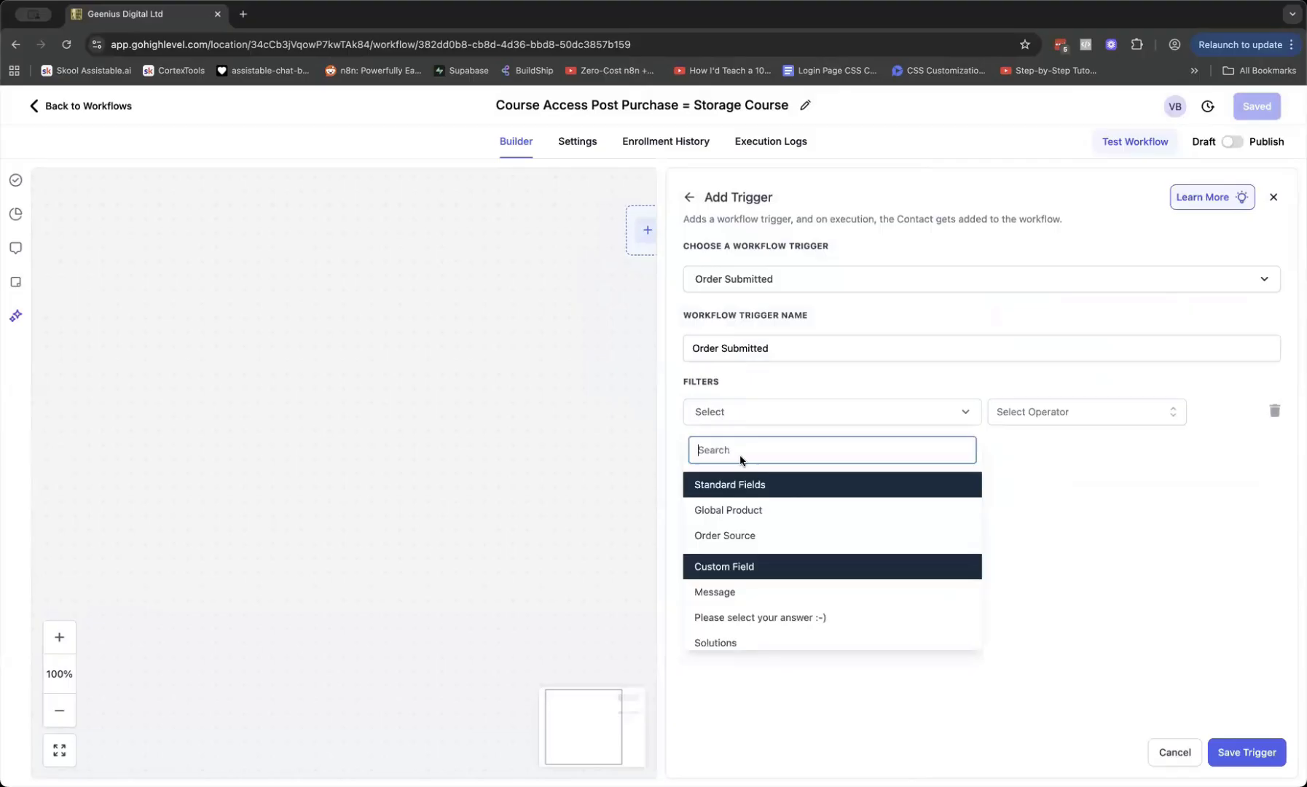
pyautogui.click(751, 521)
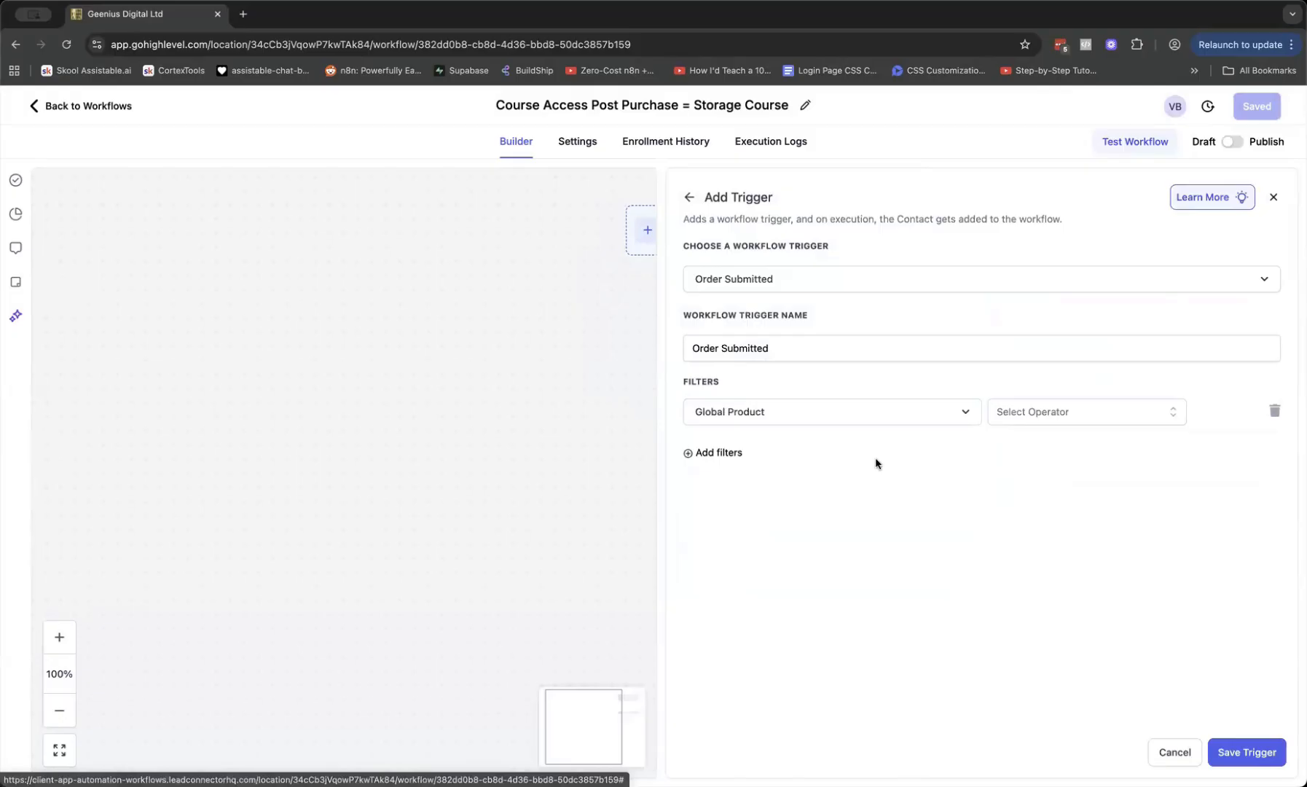
pyautogui.click(1033, 415)
pyautogui.click(1018, 446)
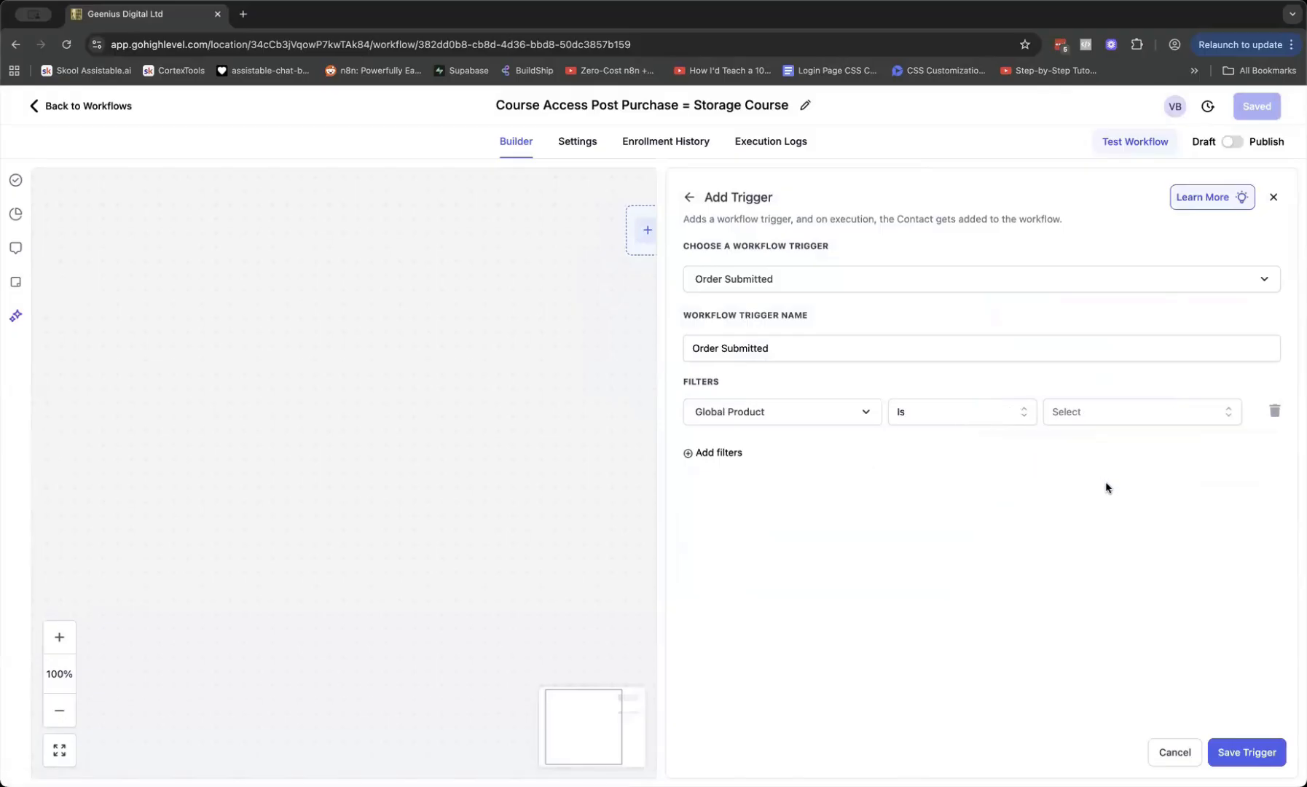
pyautogui.click(1115, 412)
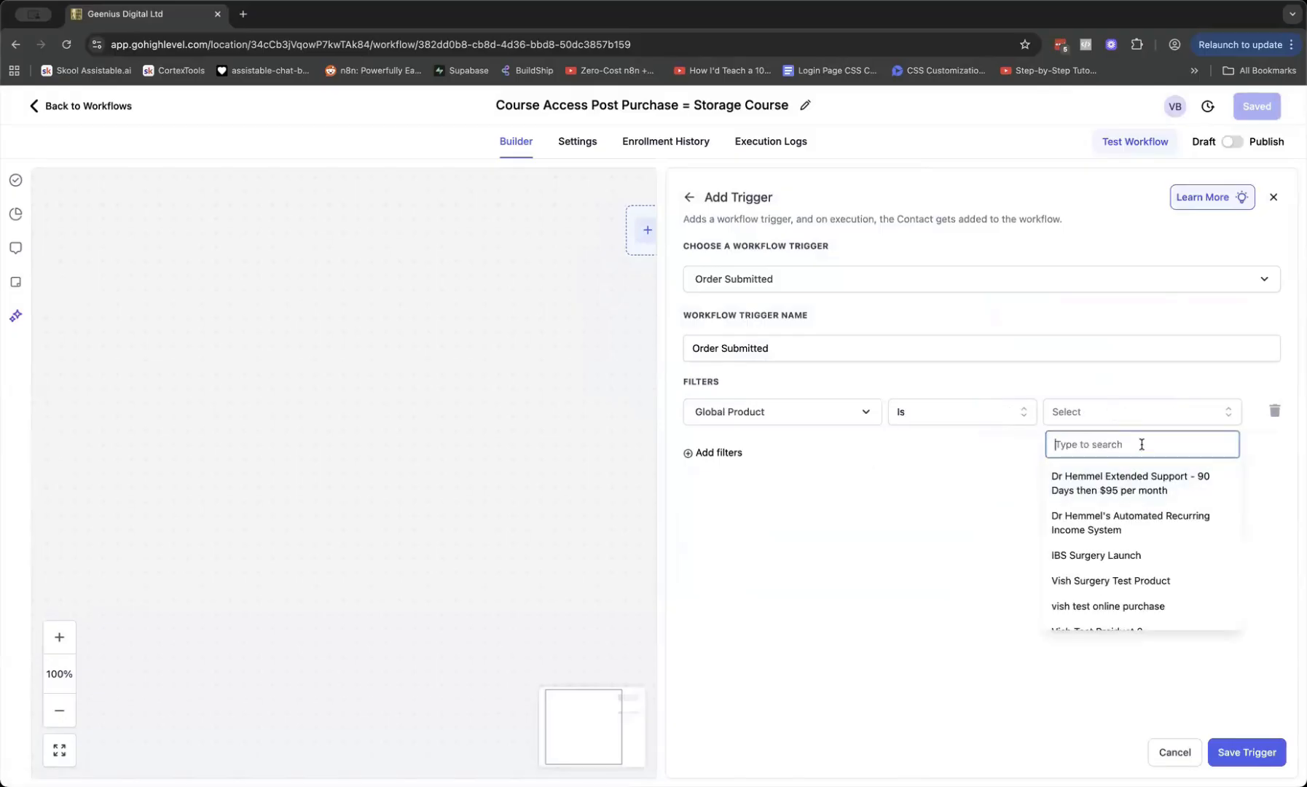
pyautogui.write('vish')
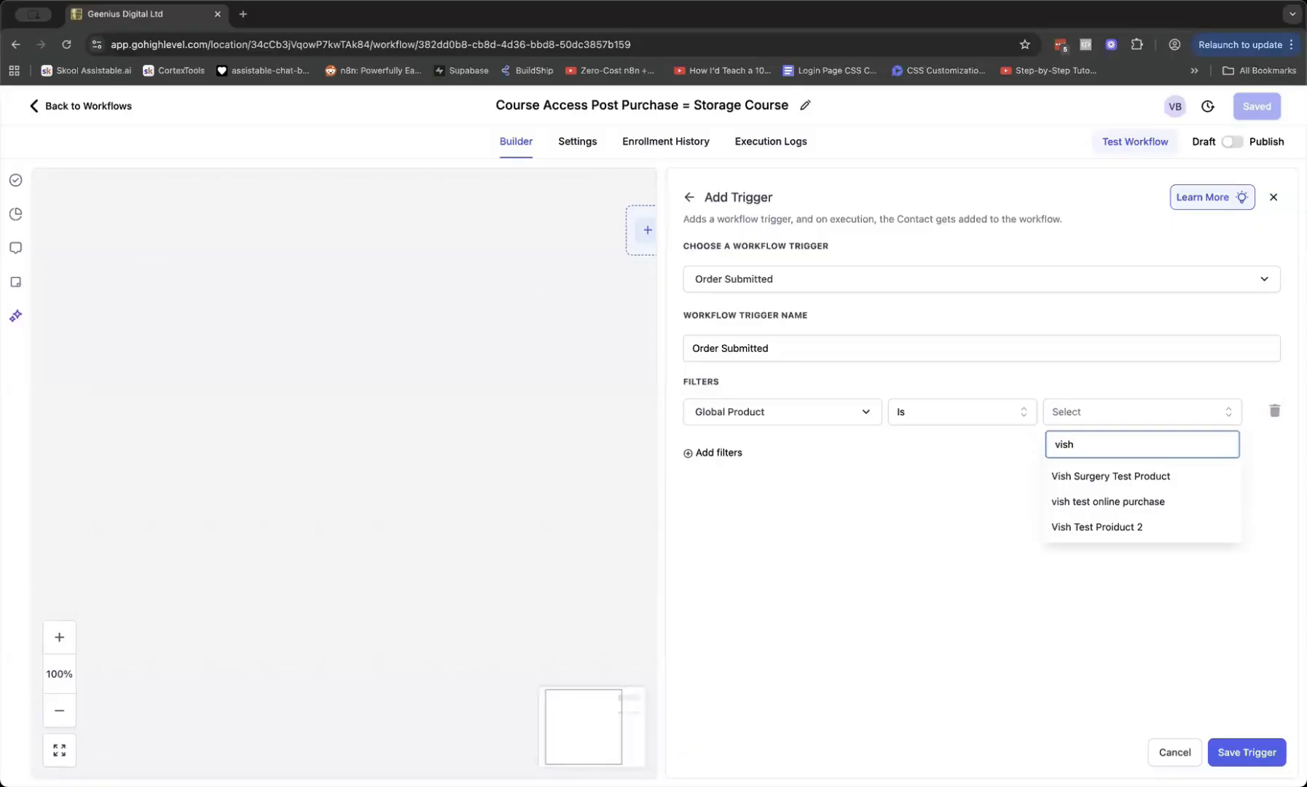
pyautogui.click(1141, 529)
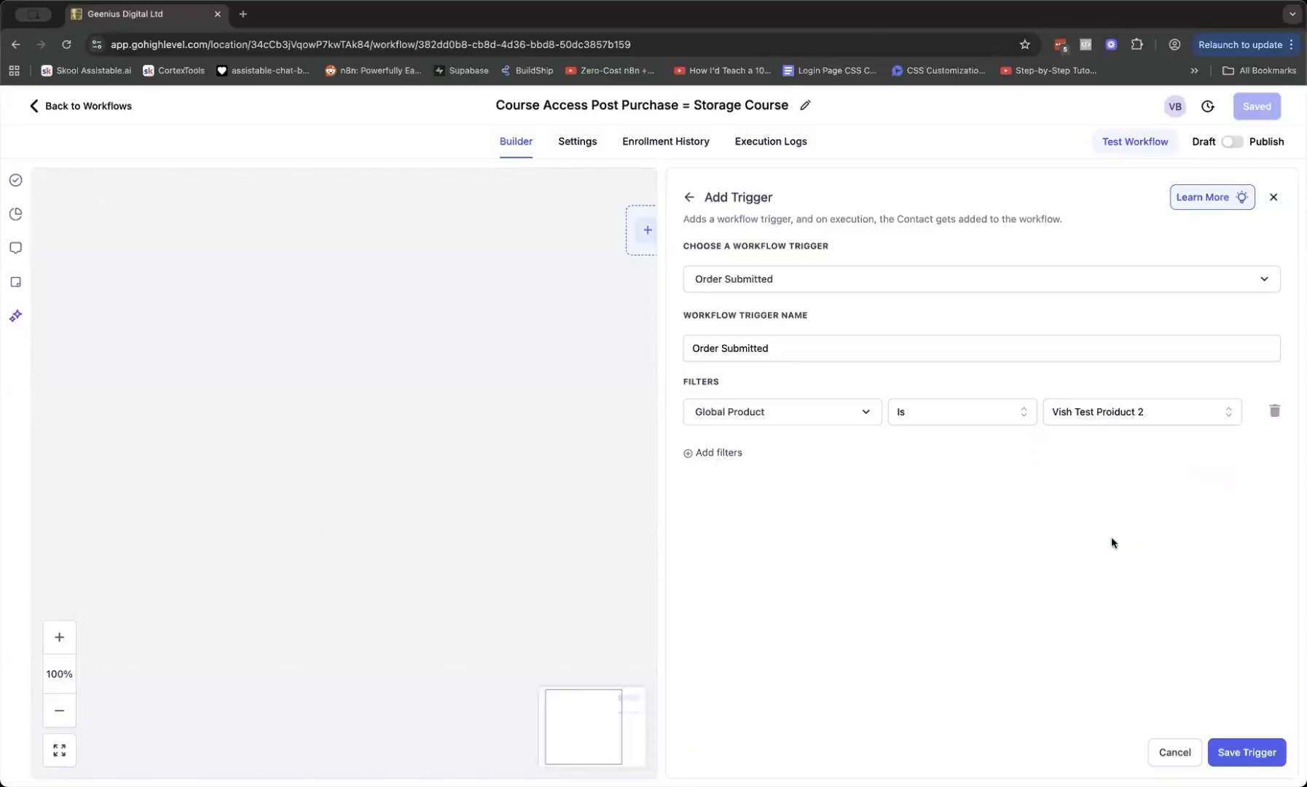
pyautogui.click(1238, 755)
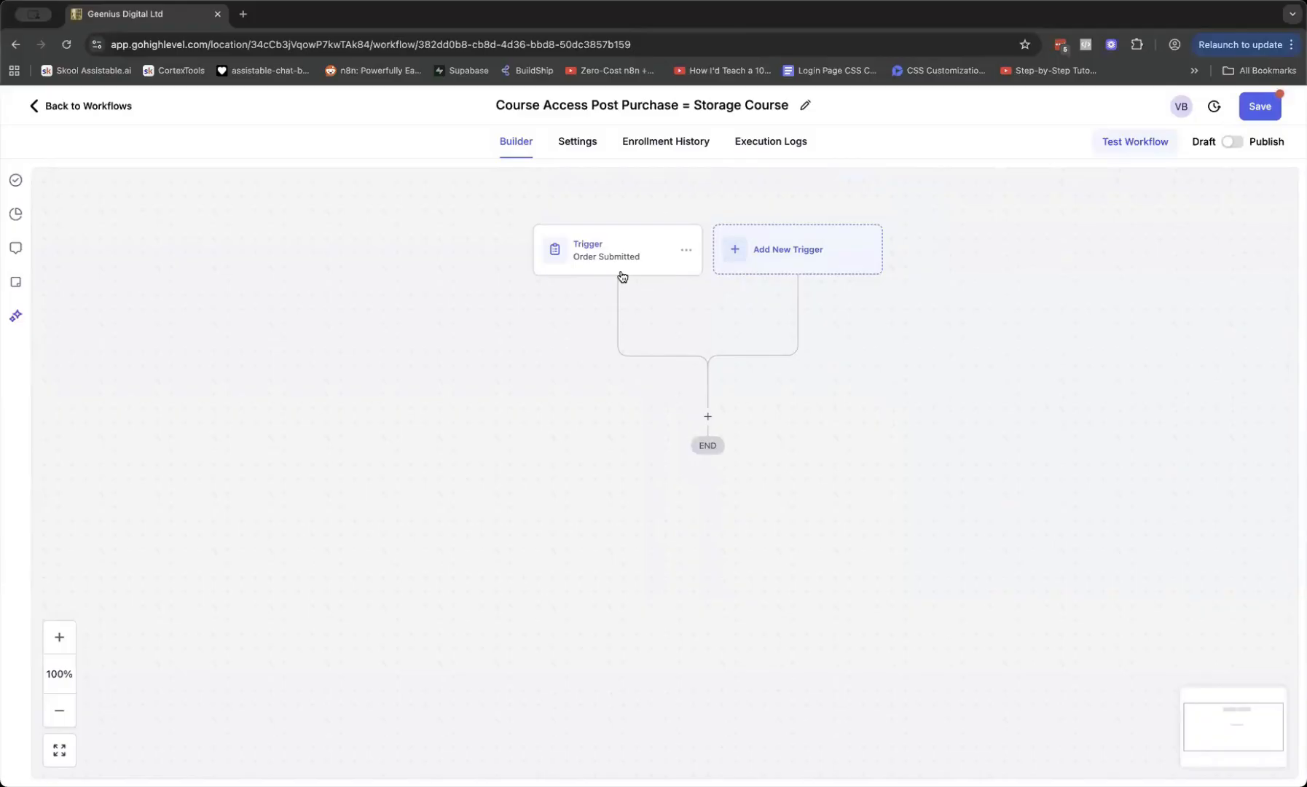
# Add a second trigger, choosing Payment Received from the Payments triggers
pyautogui.click(780, 260)
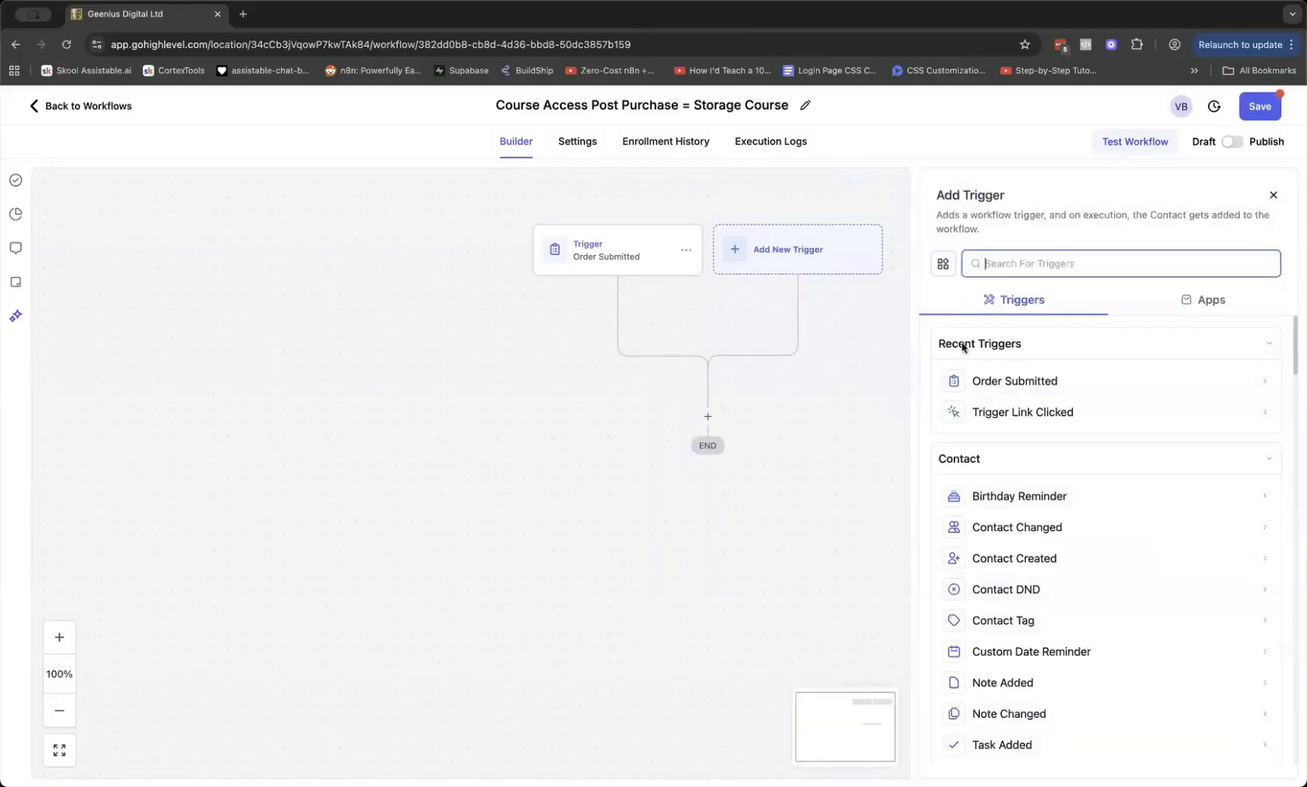
pyautogui.scroll(-5, 1085, 406)
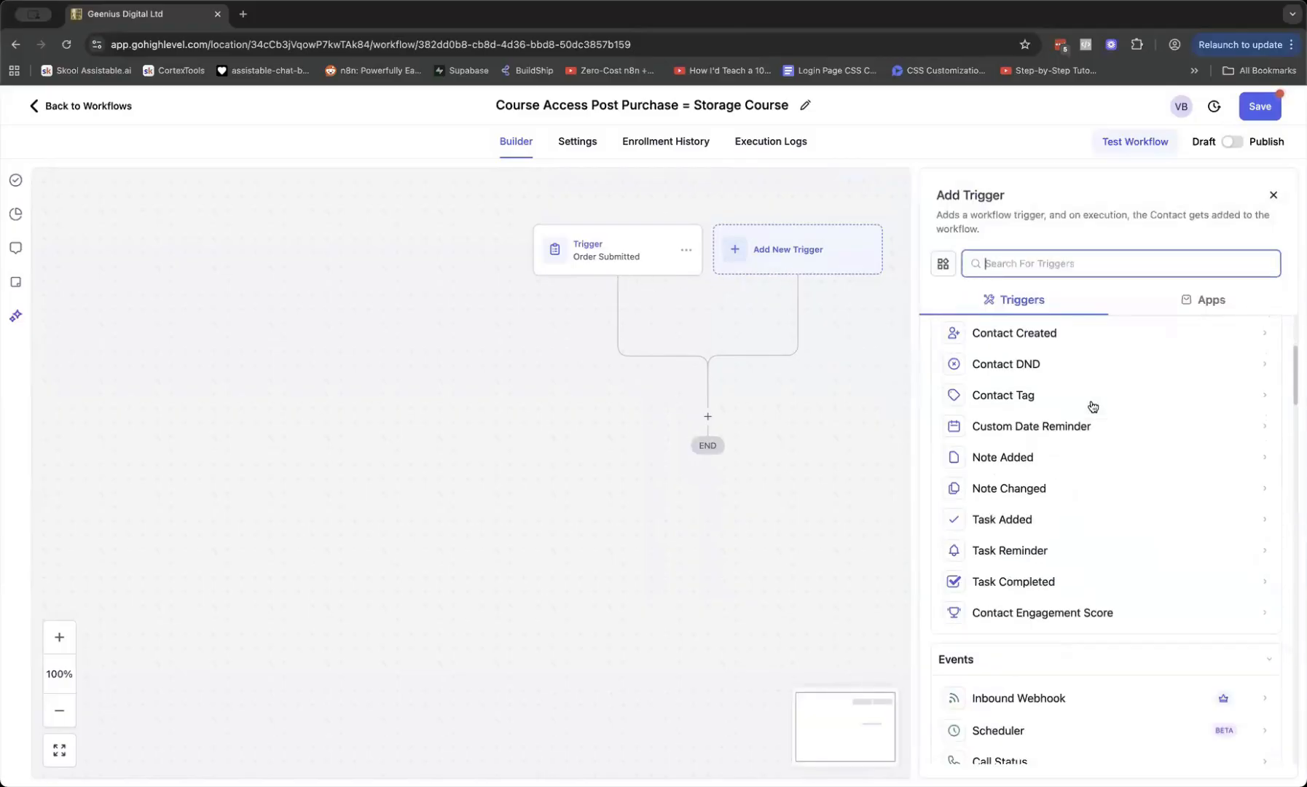
pyautogui.scroll(-6, 1093, 406)
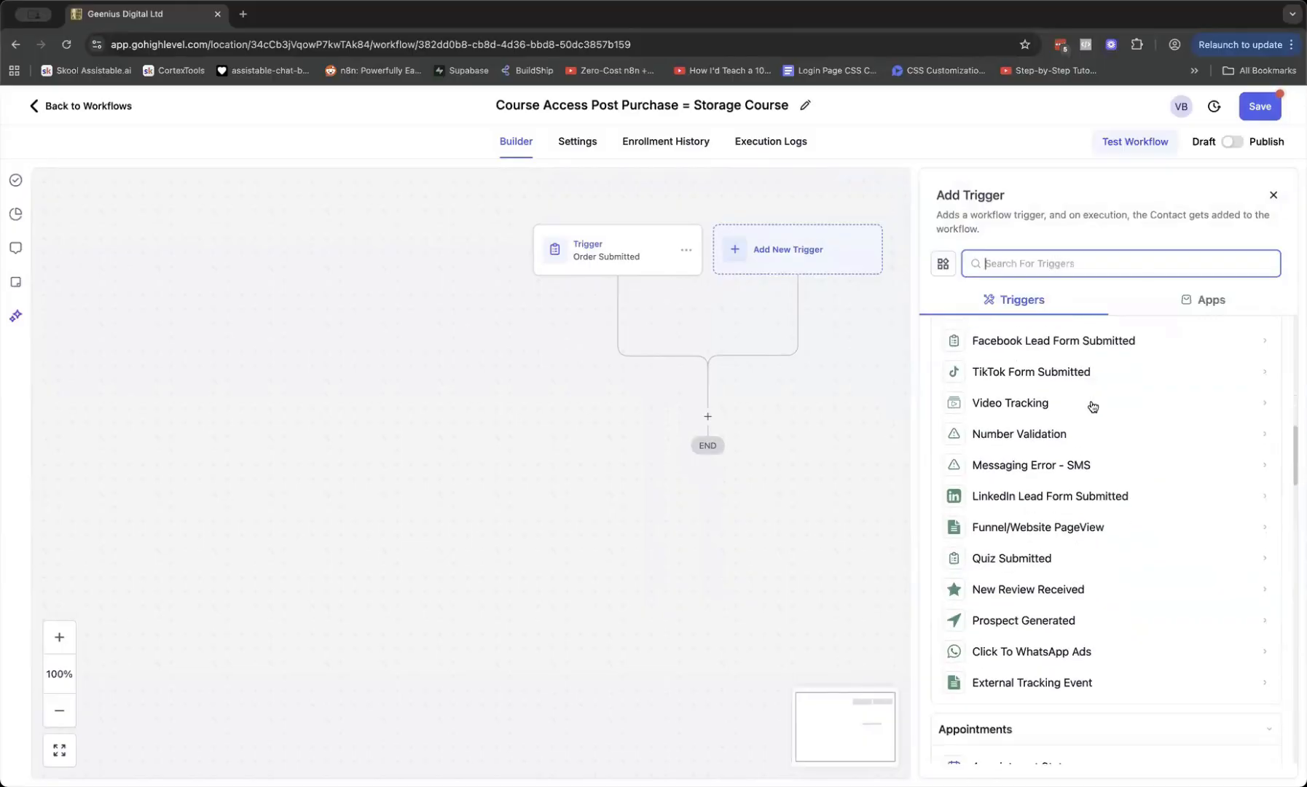
pyautogui.scroll(2, 1092, 406)
pyautogui.scroll(-5, 1092, 406)
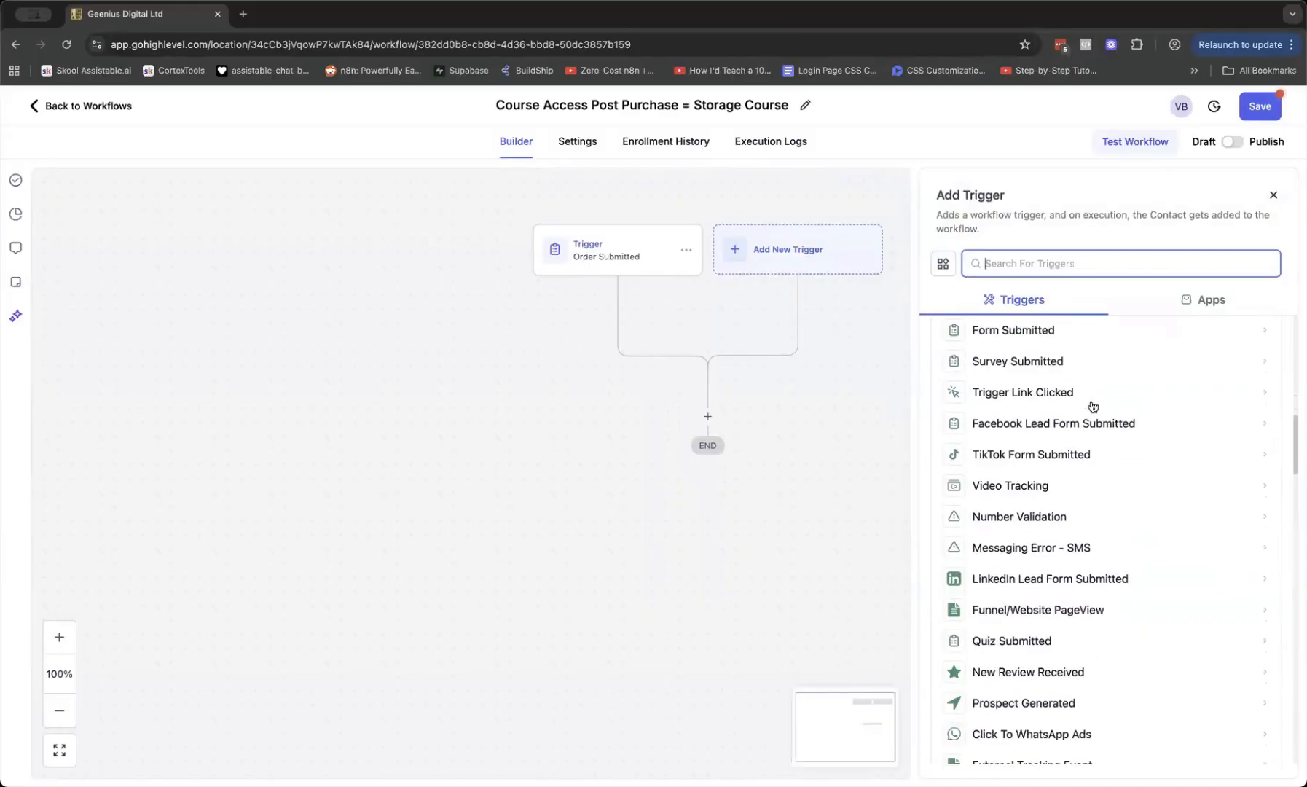
pyautogui.scroll(-1, 1092, 406)
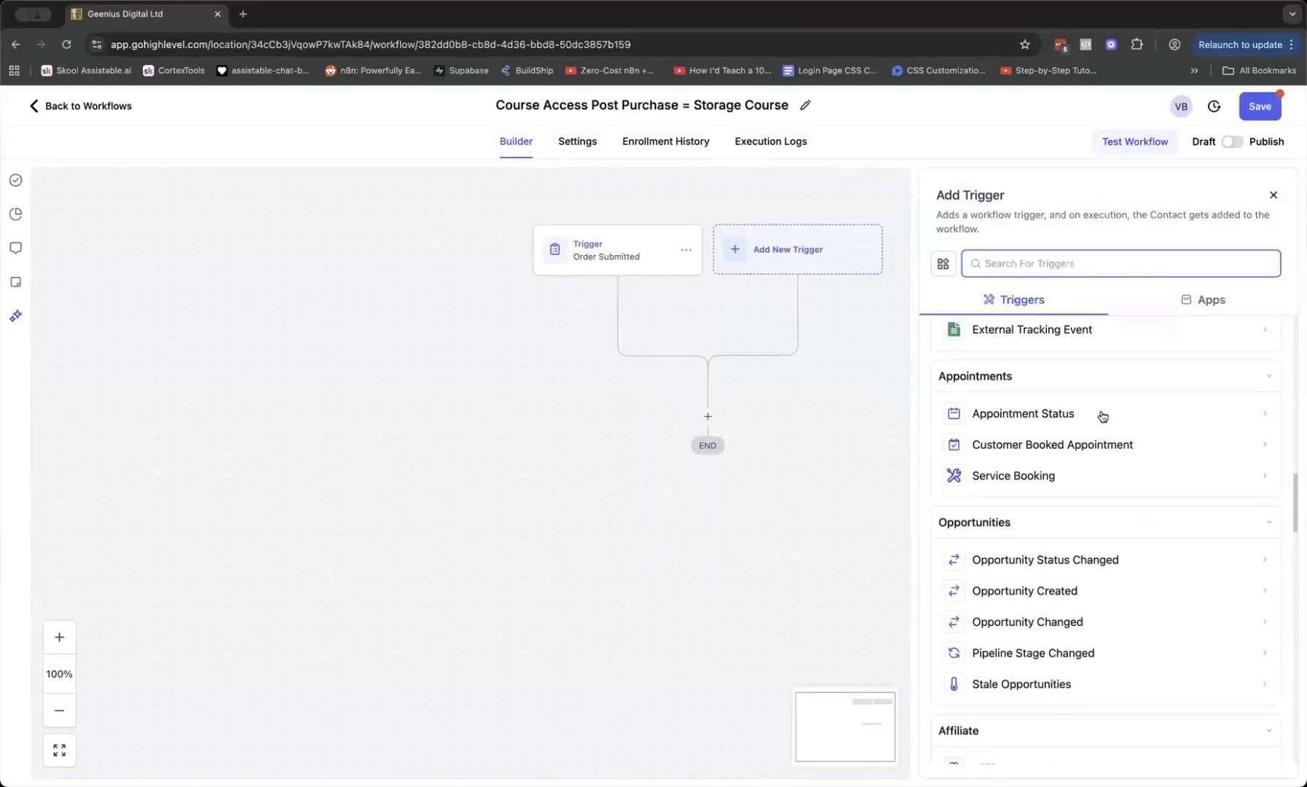
pyautogui.scroll(-4, 1102, 419)
pyautogui.scroll(-6, 1104, 425)
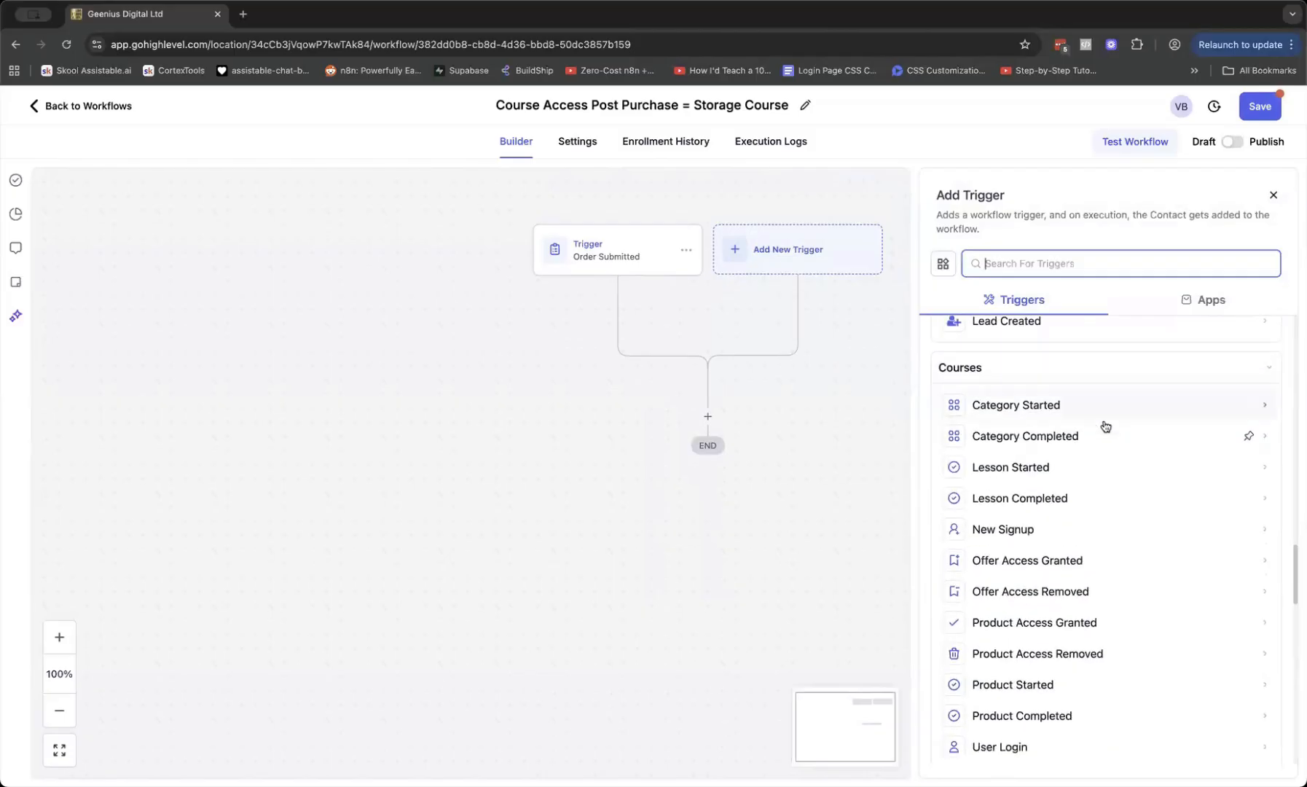
pyautogui.scroll(-4, 1105, 426)
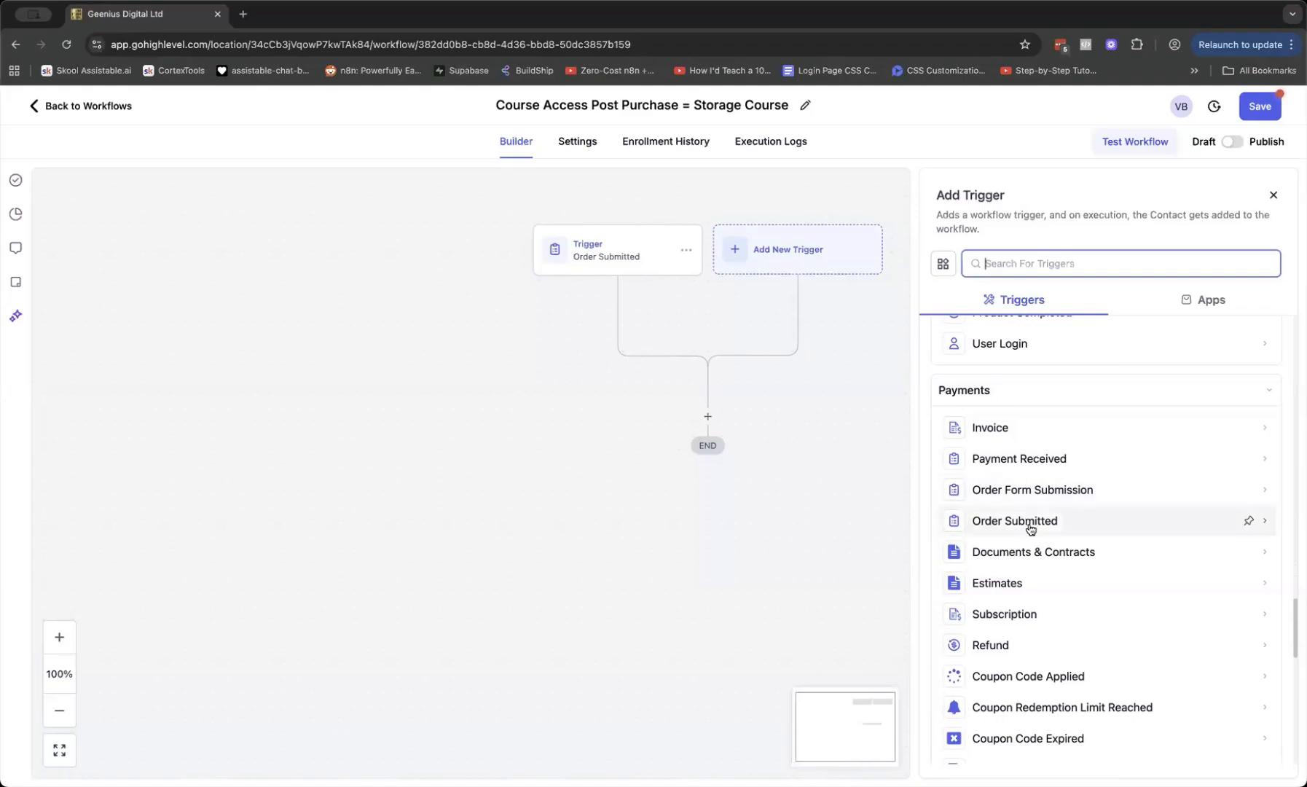
pyautogui.click(1007, 464)
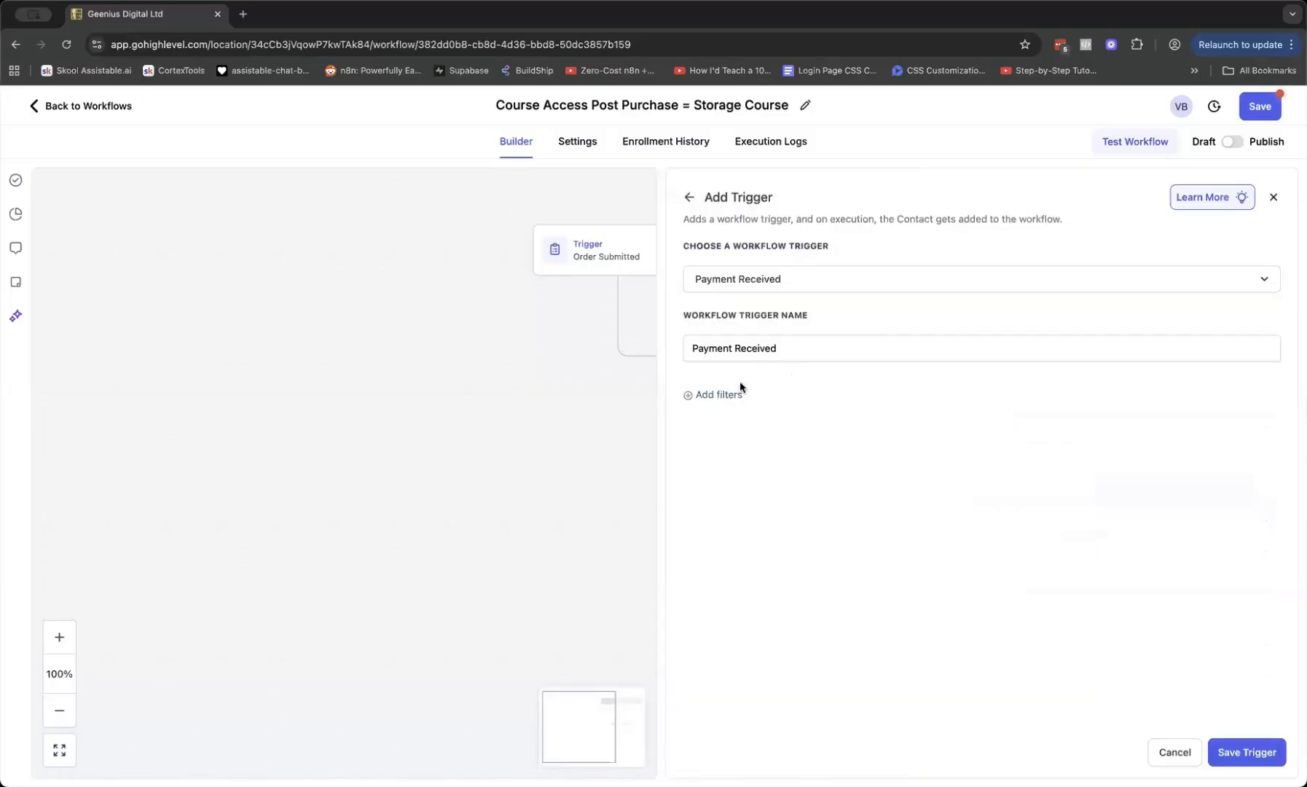
# Filter Payment Received to Global Product is Vish Test Proiduct 2, then save trigger and workflow
pyautogui.click(714, 394)
pyautogui.click(738, 416)
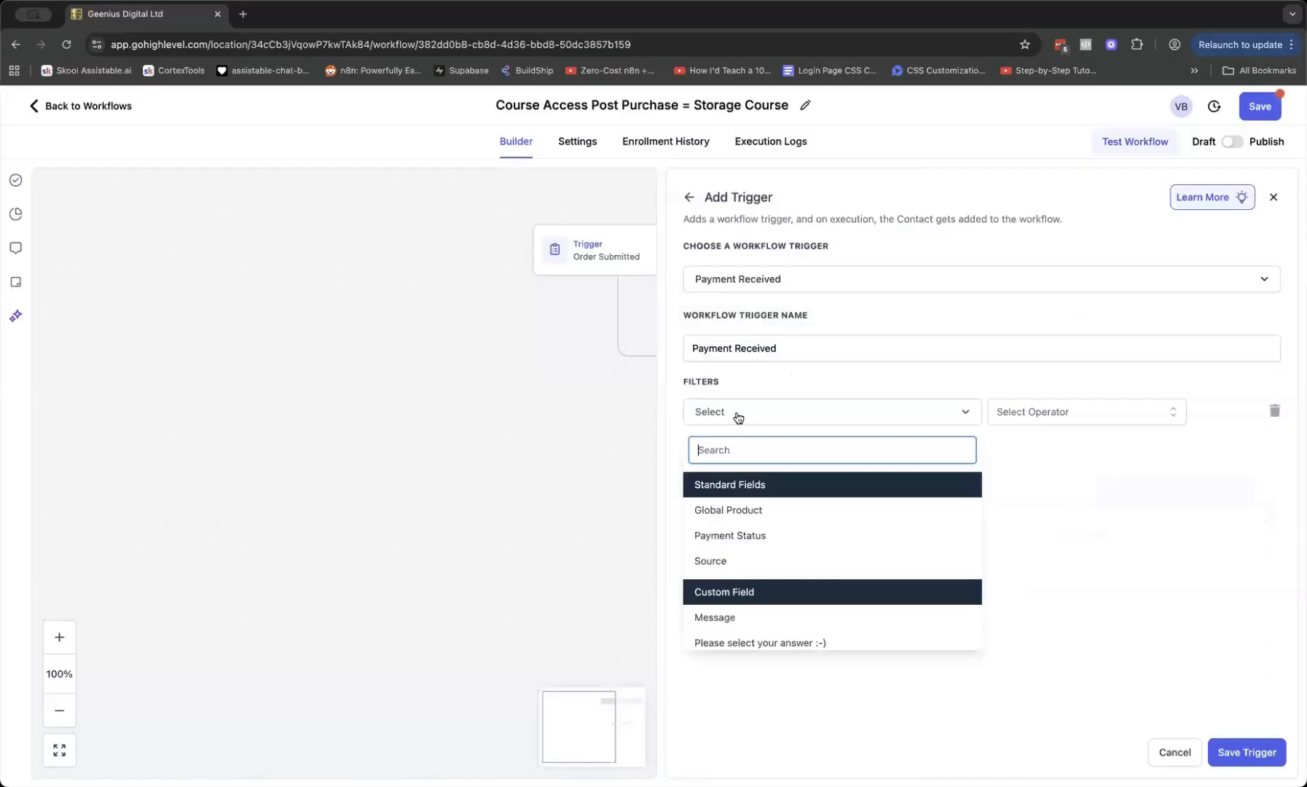
pyautogui.click(752, 511)
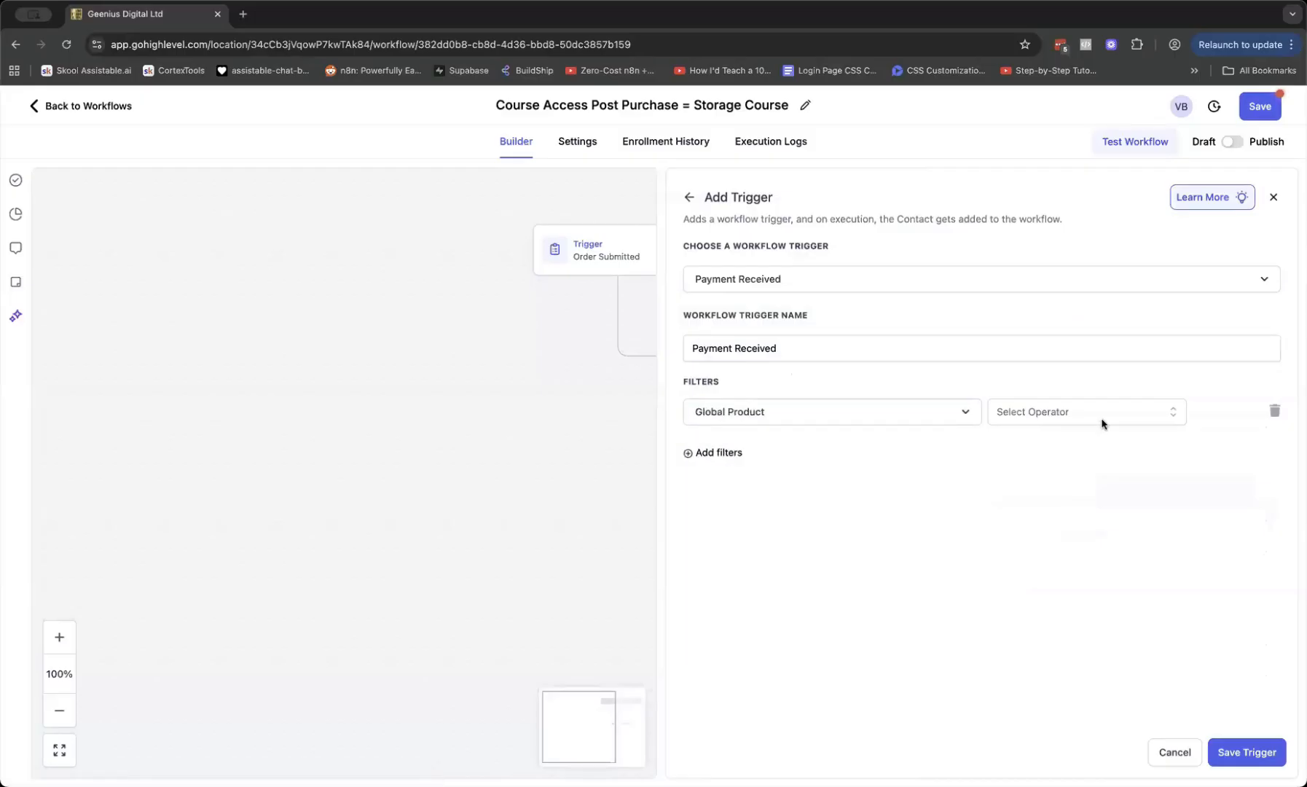
pyautogui.click(1103, 423)
pyautogui.click(1013, 446)
pyautogui.click(1196, 412)
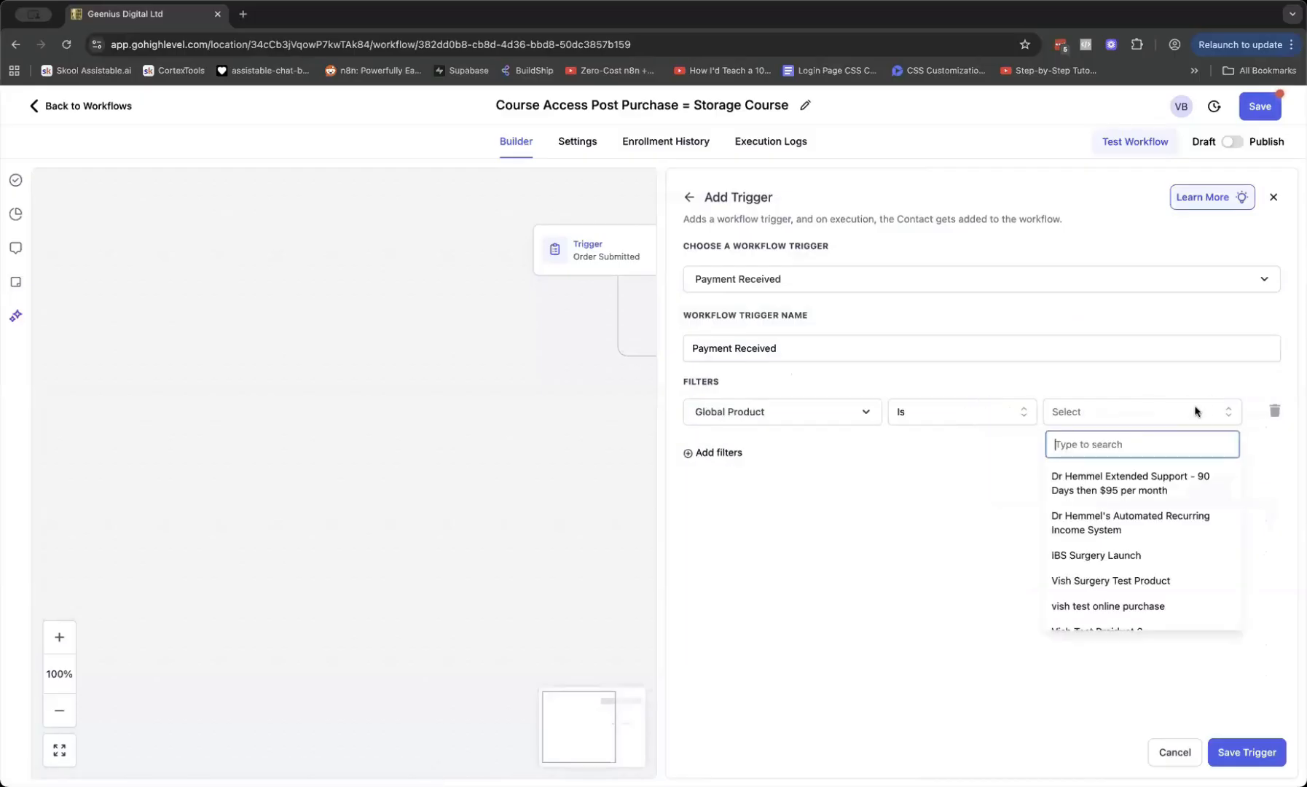
pyautogui.write('vish')
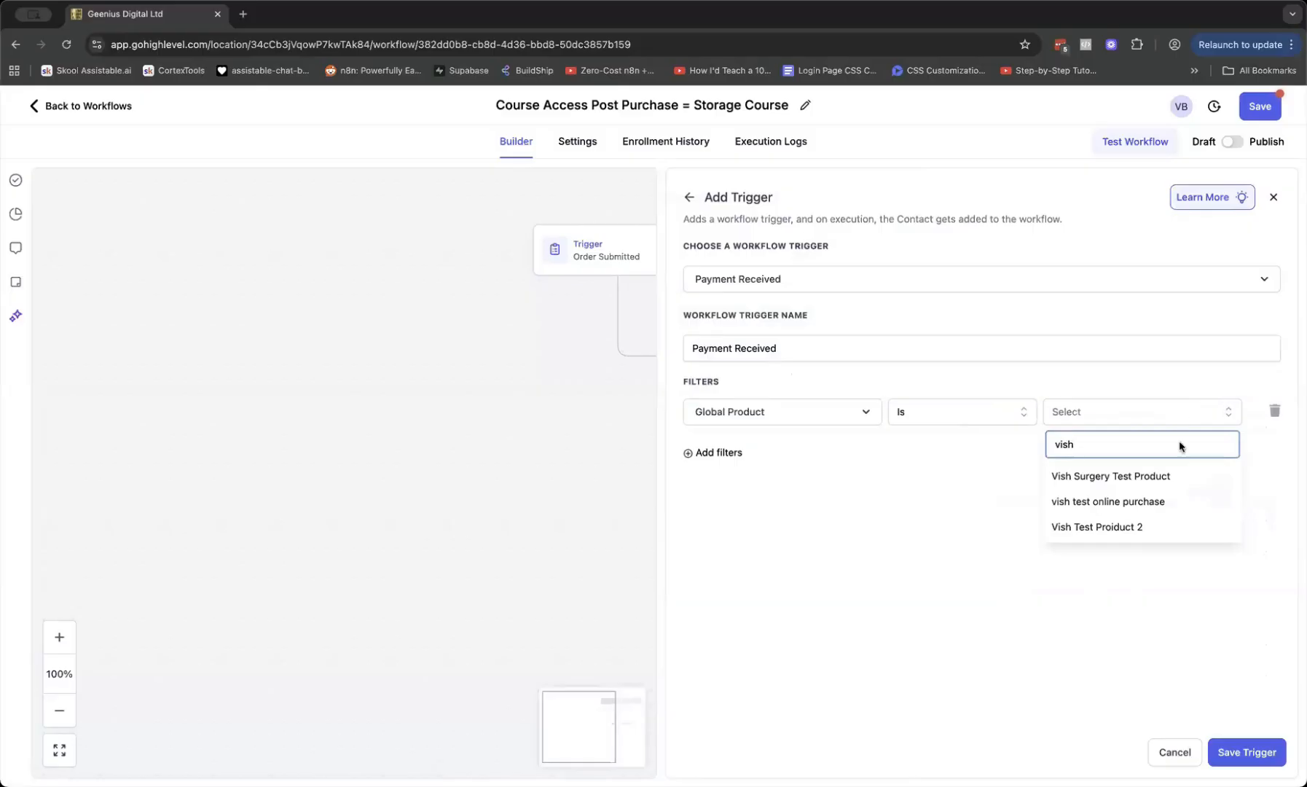
pyautogui.click(1155, 527)
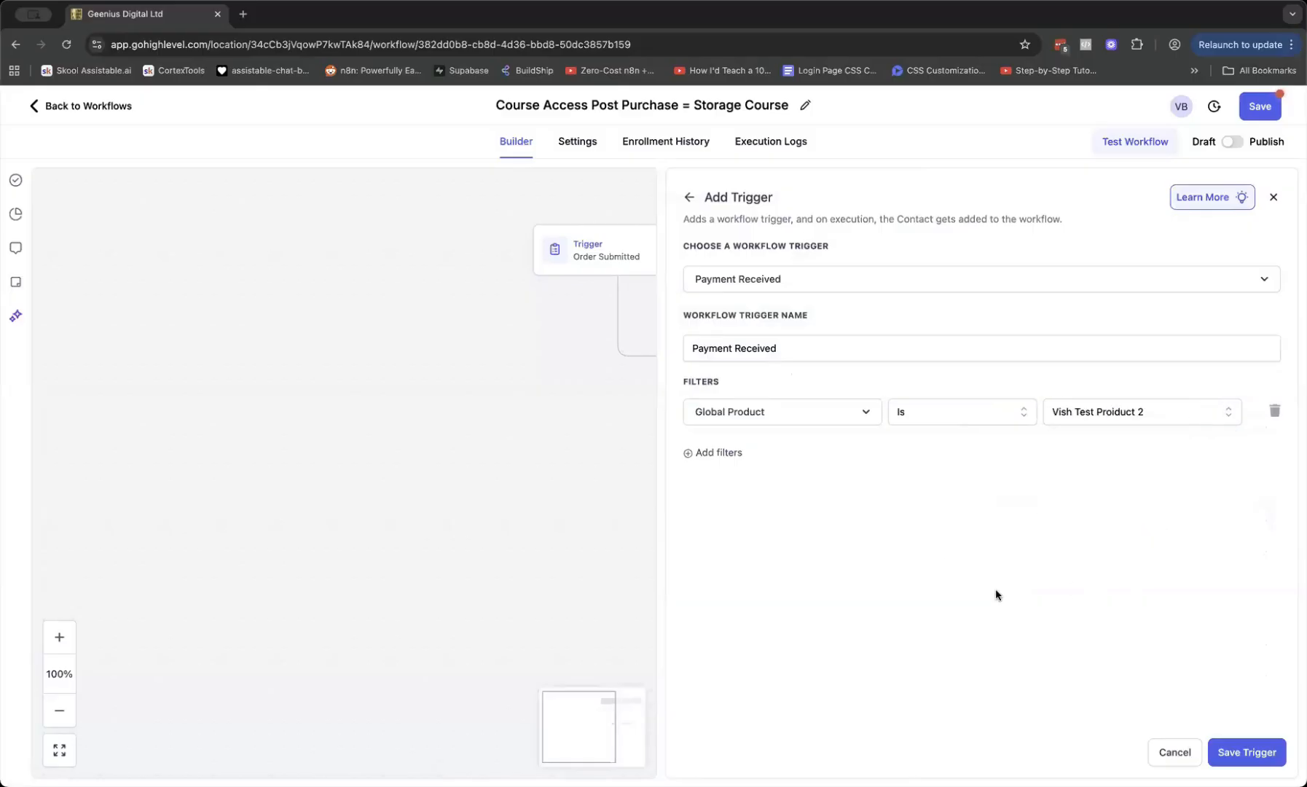
pyautogui.click(1224, 756)
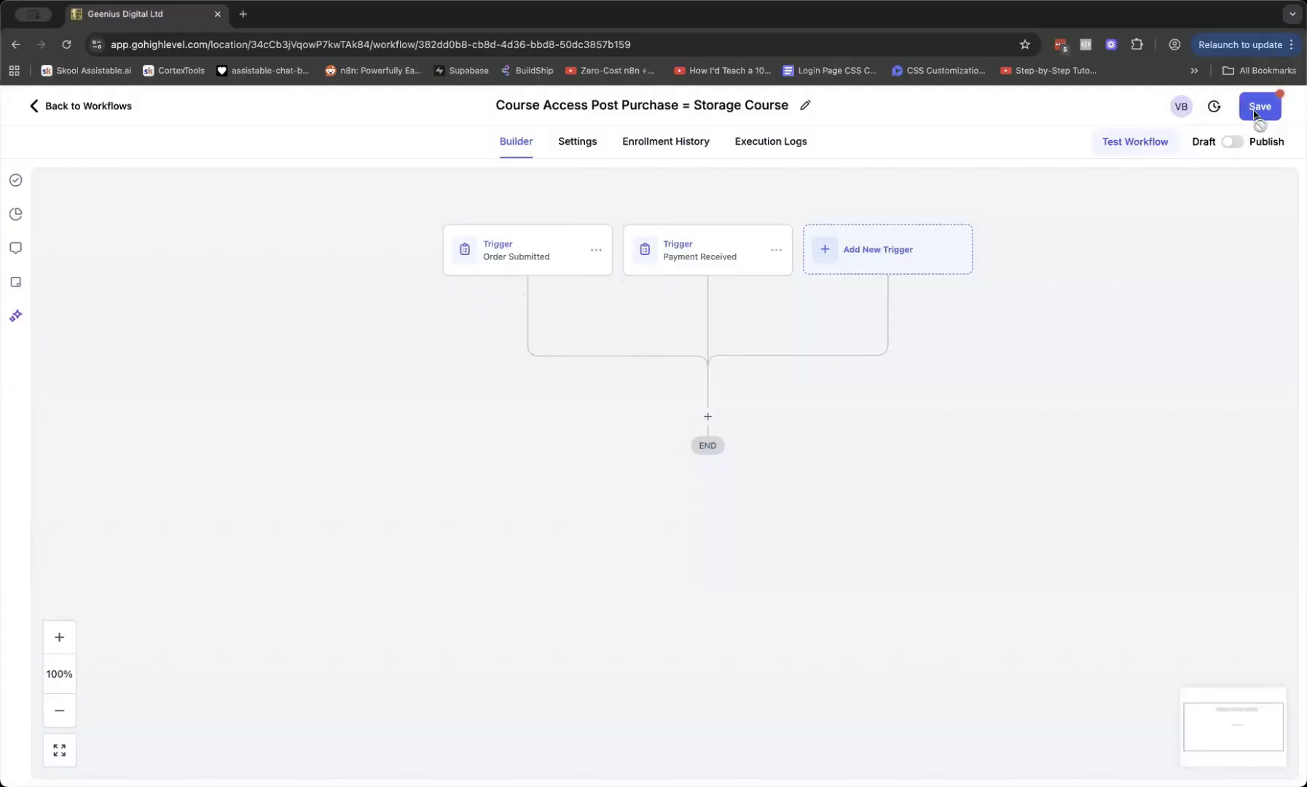
pyautogui.click(1259, 105)
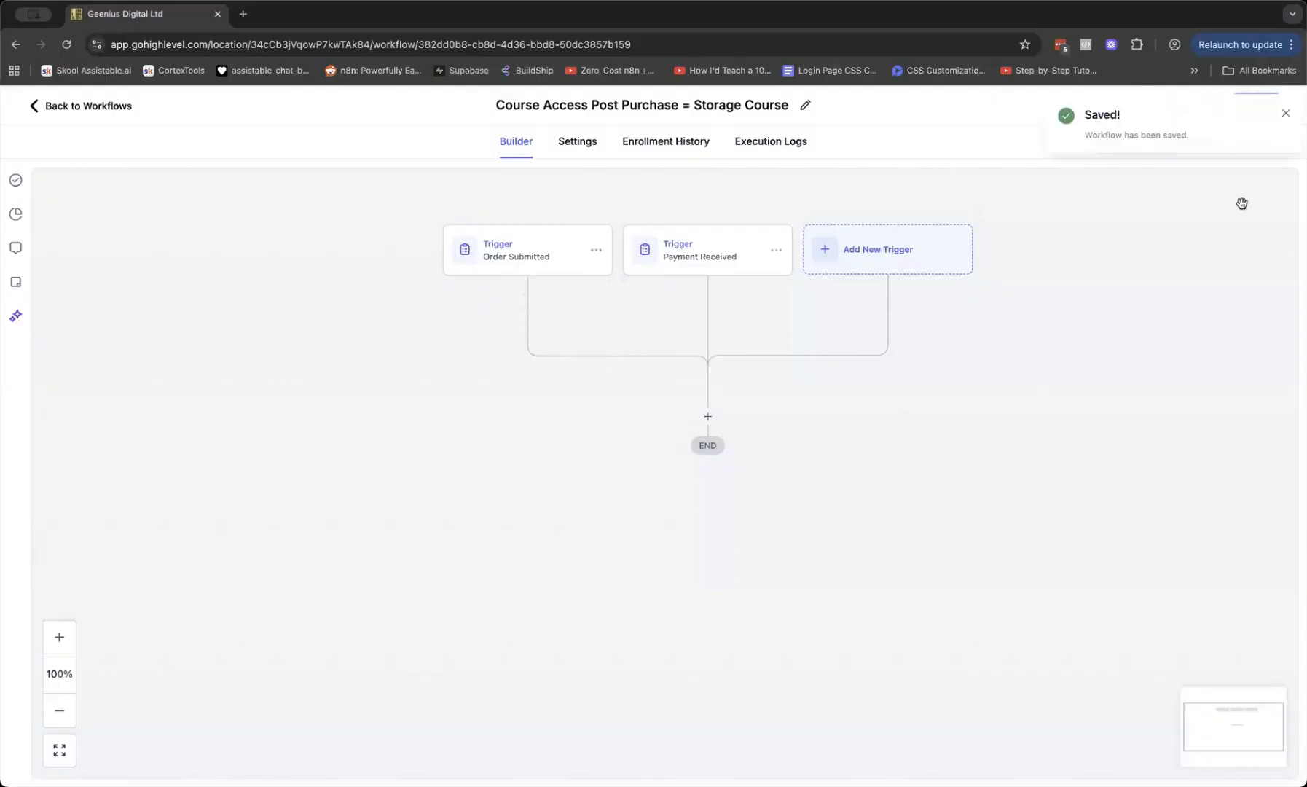
pyautogui.click(1279, 117)
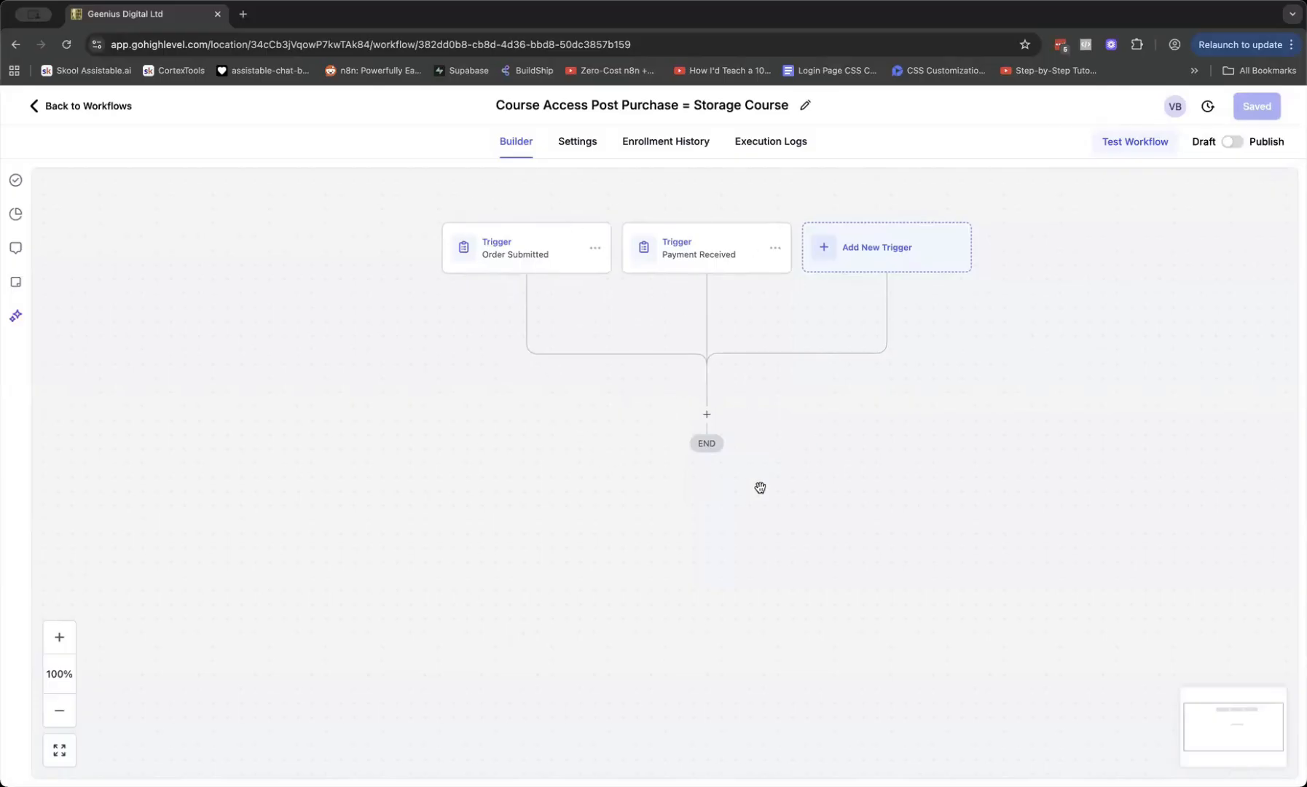
# Add a Course Grant Offer action granting Storage Course Offer and save the workflow
pyautogui.click(705, 419)
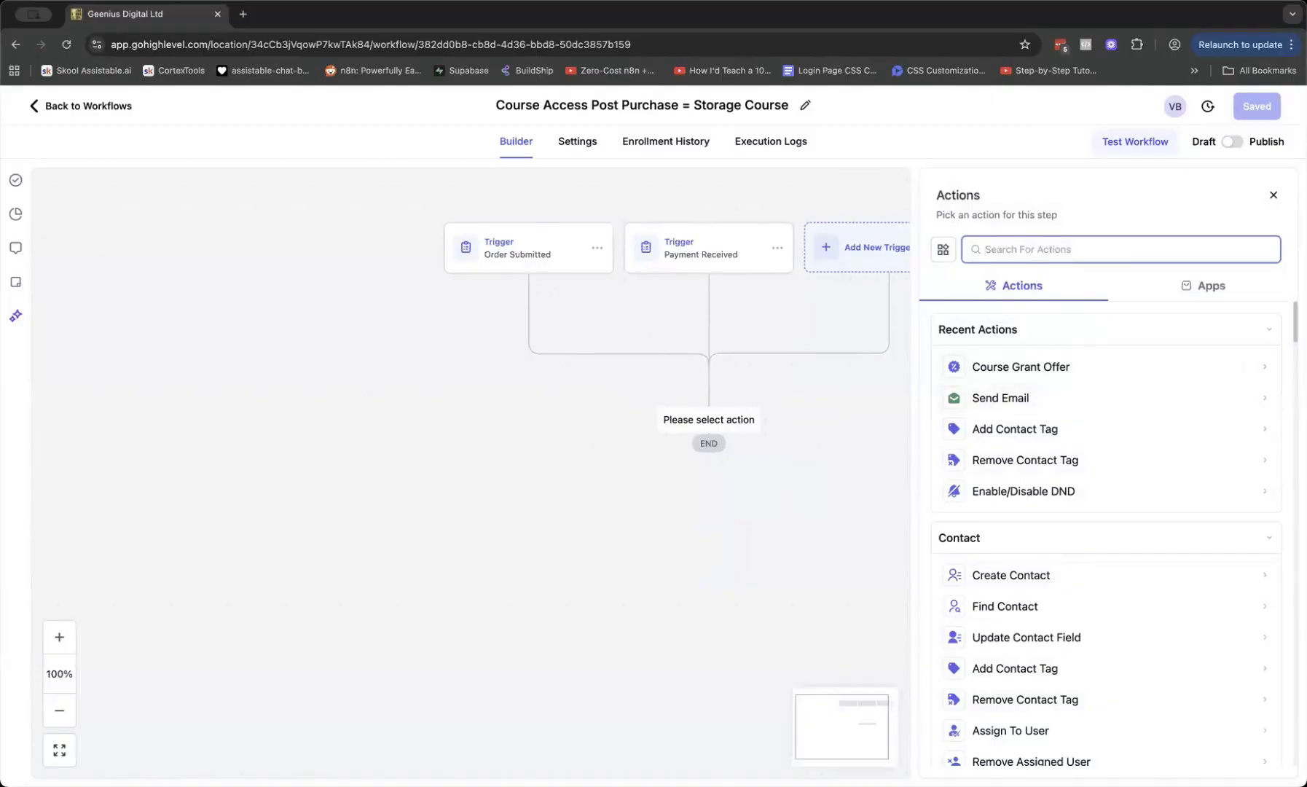
pyautogui.write('course')
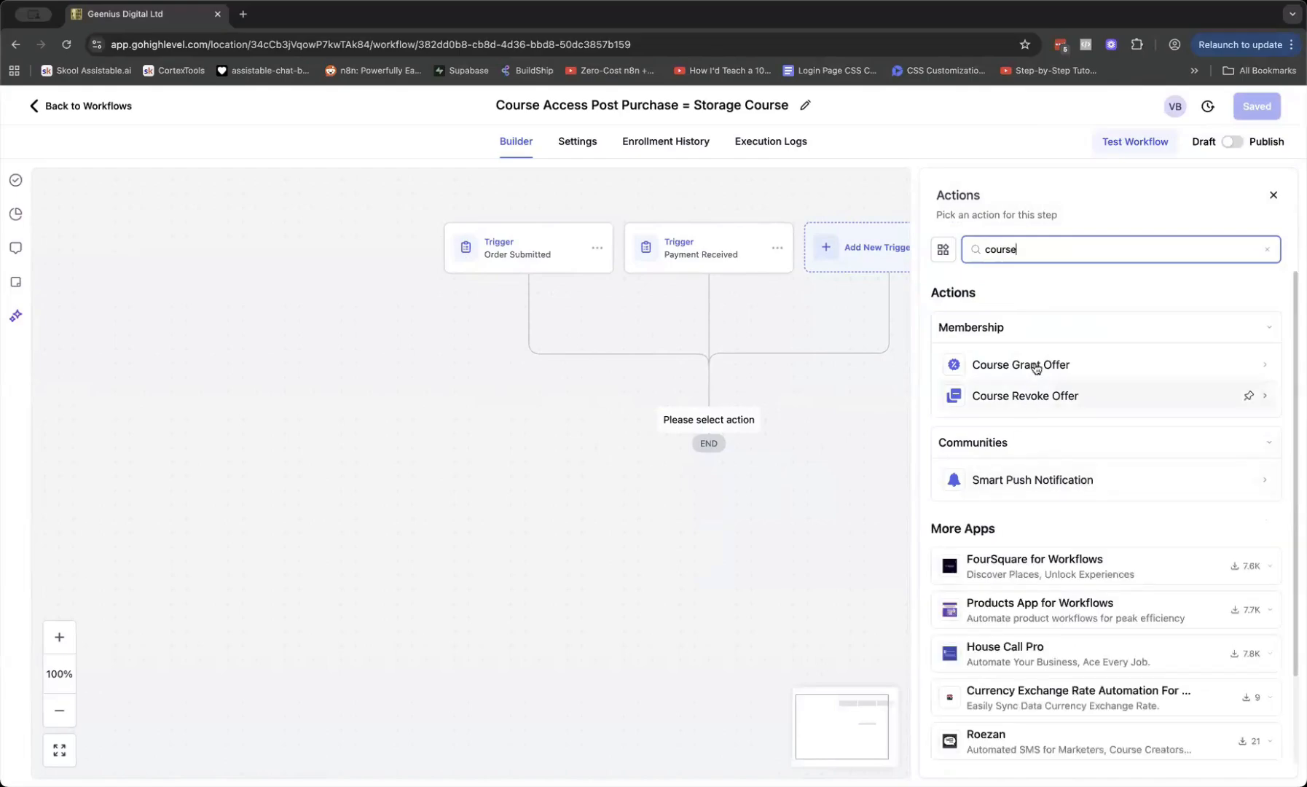
pyautogui.click(1035, 366)
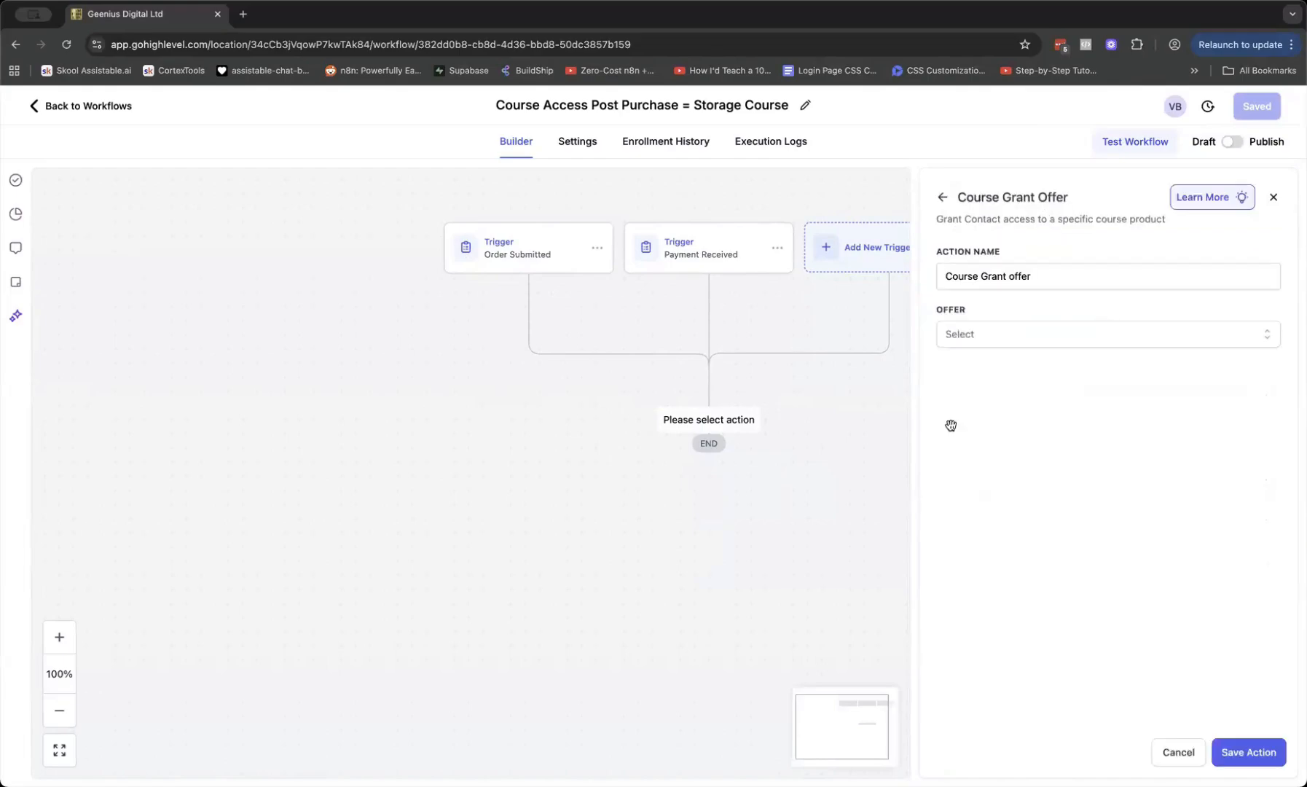
pyautogui.click(964, 337)
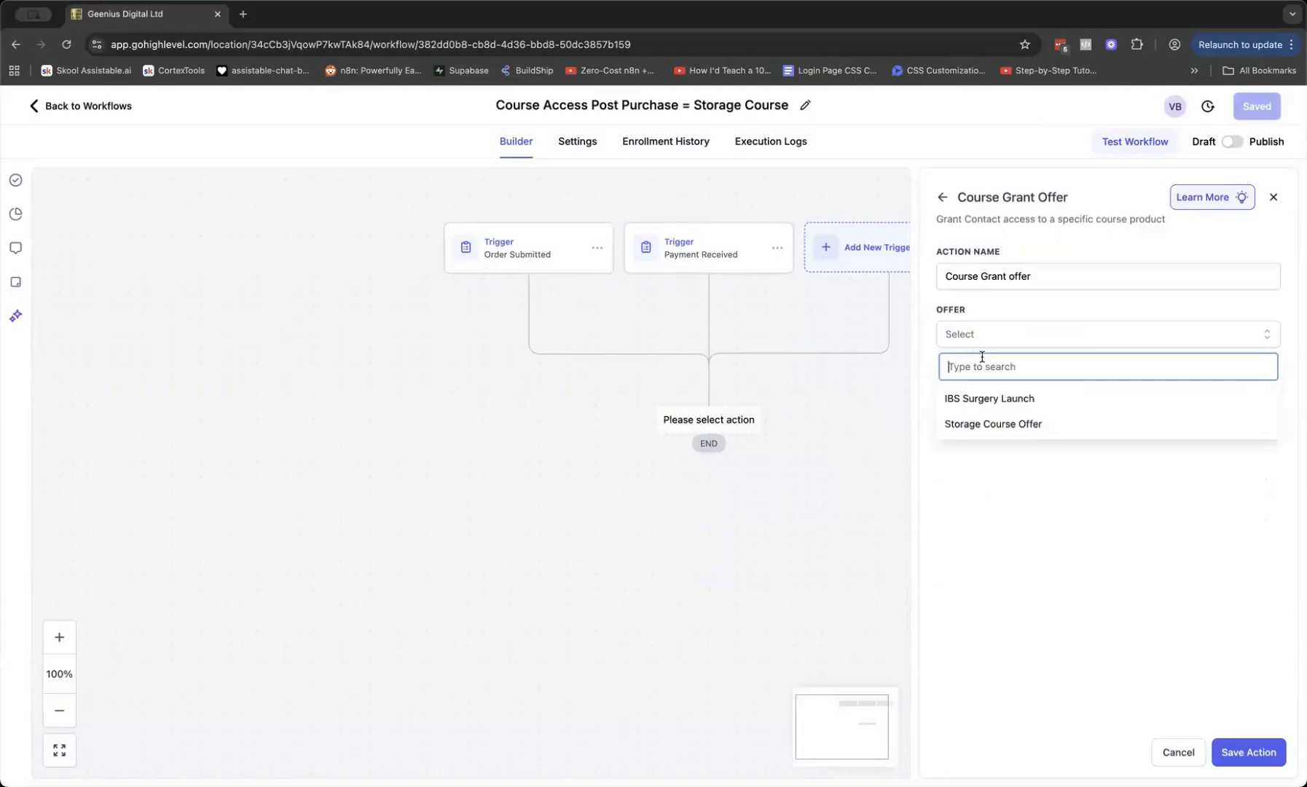
pyautogui.click(1016, 548)
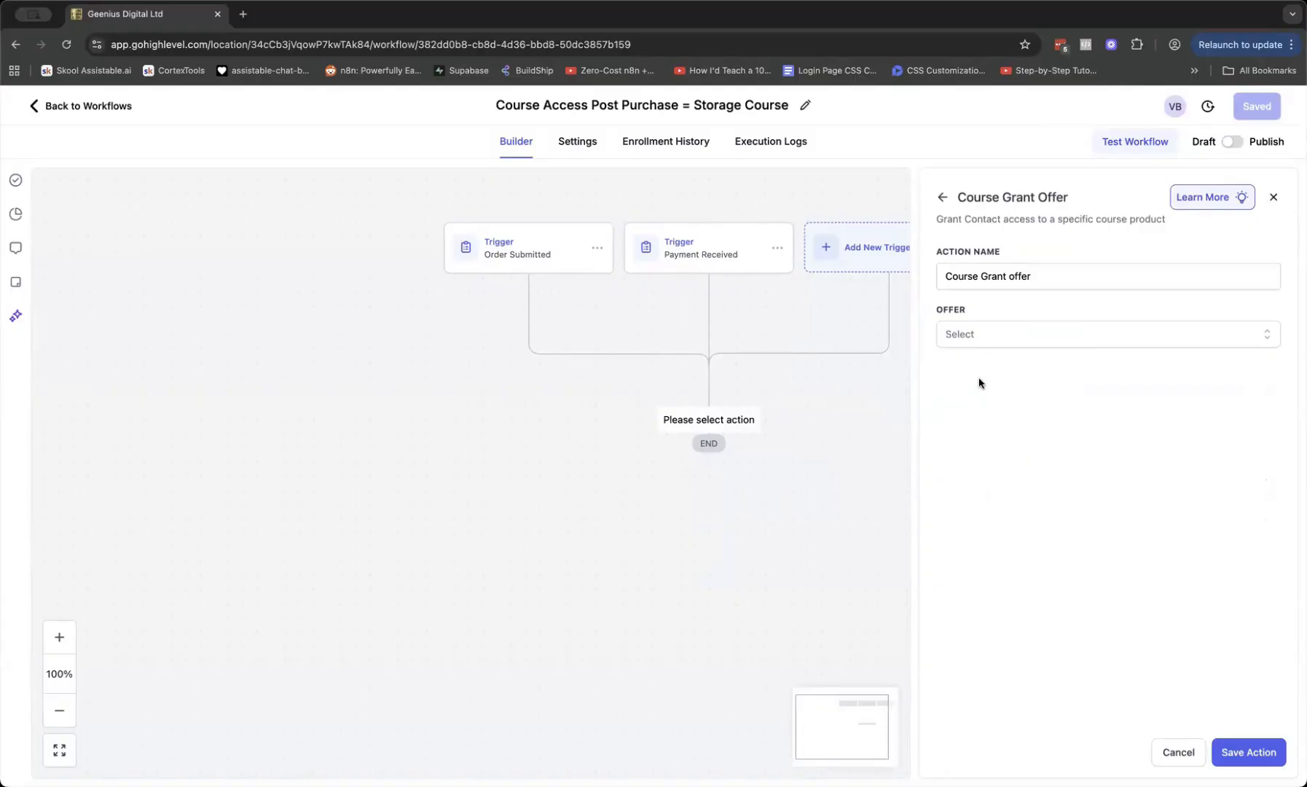
pyautogui.click(980, 337)
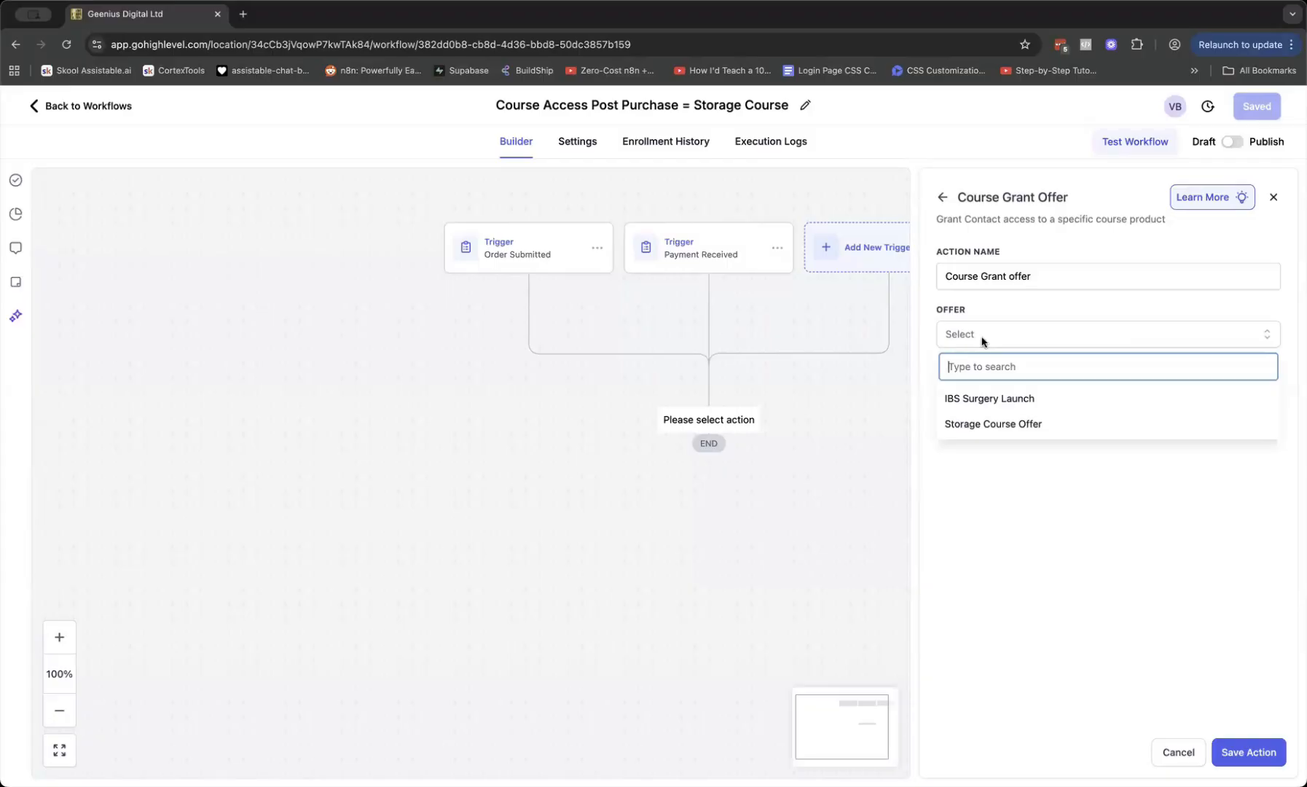
pyautogui.click(1056, 431)
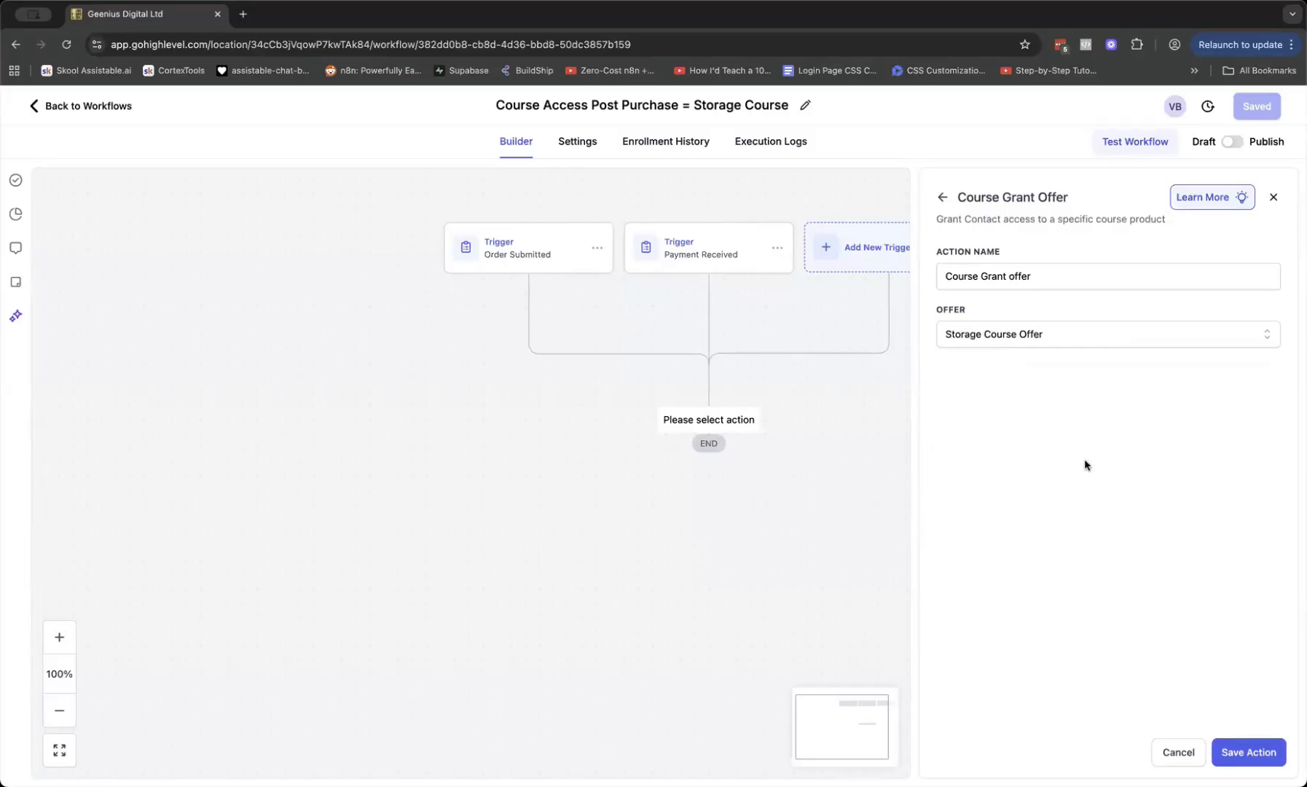
pyautogui.click(1248, 753)
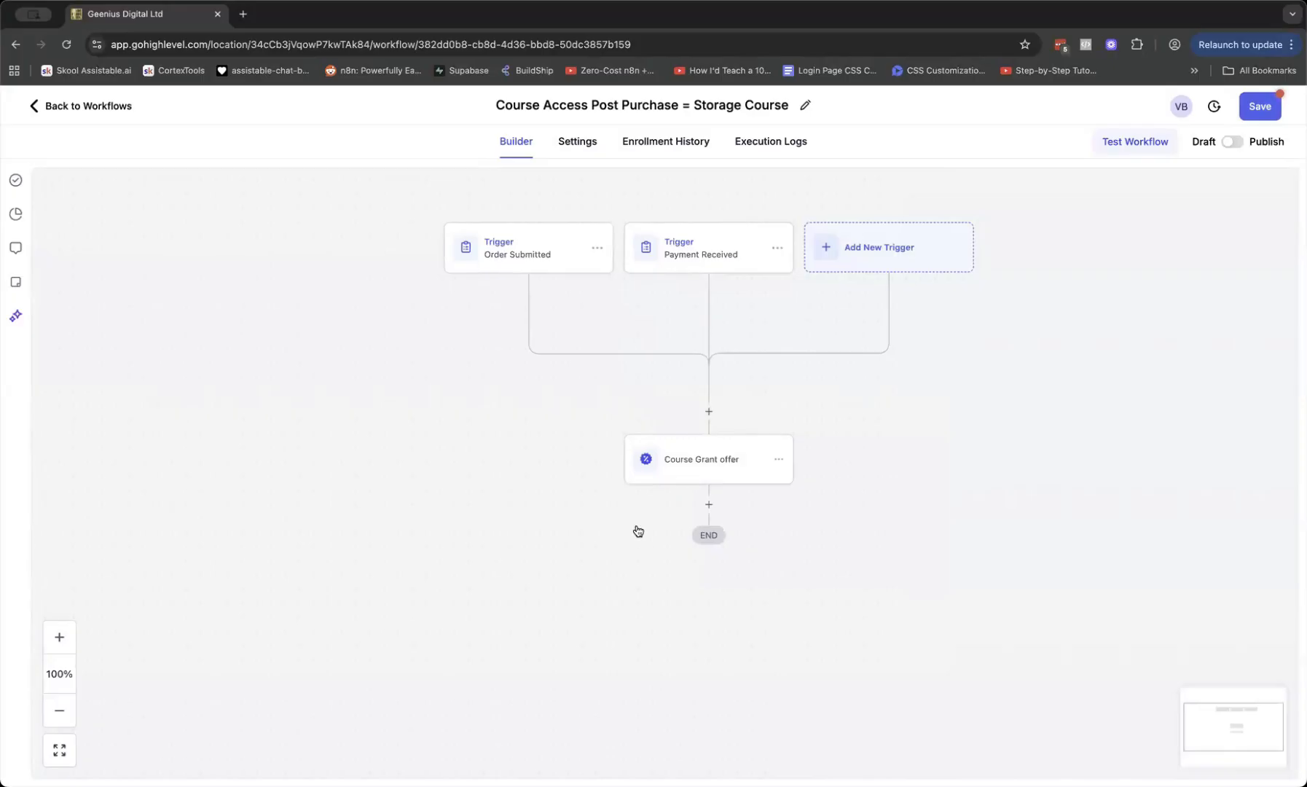
pyautogui.click(1272, 113)
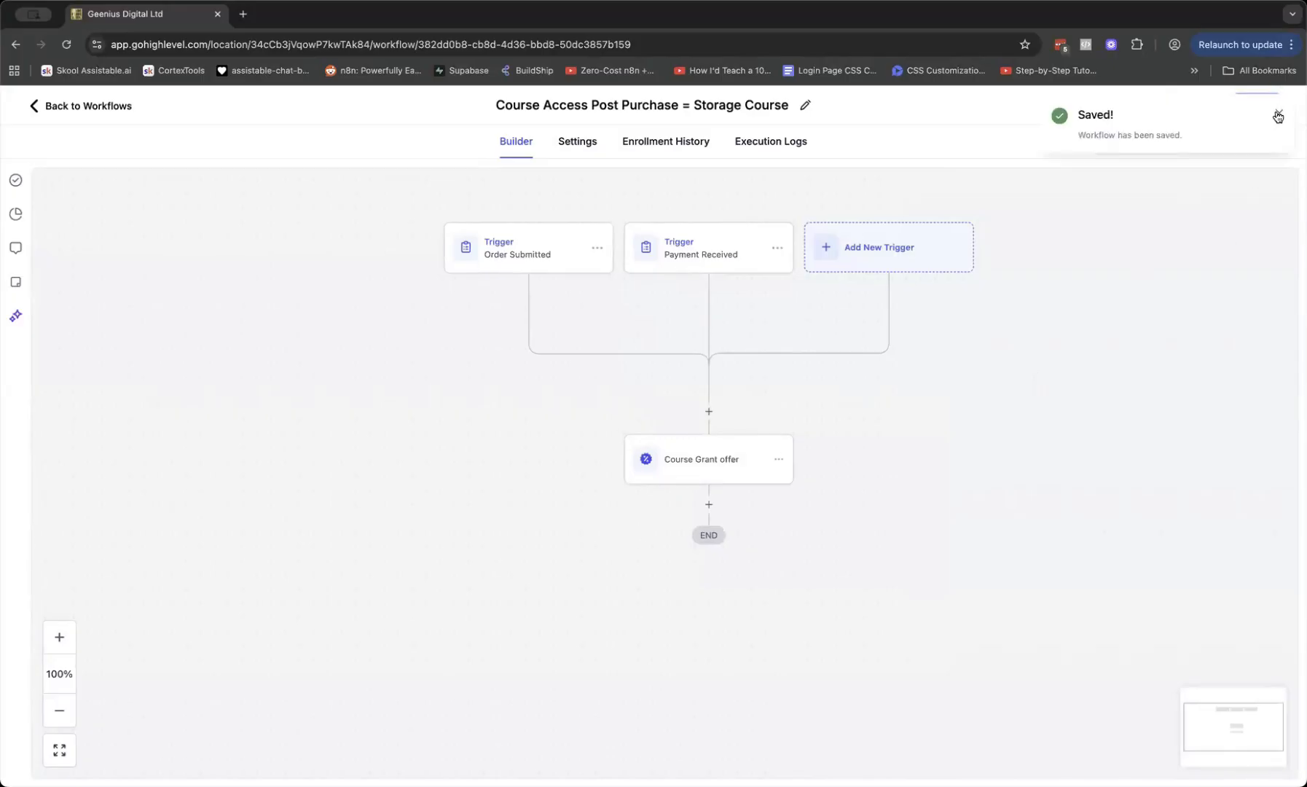
pyautogui.click(1279, 113)
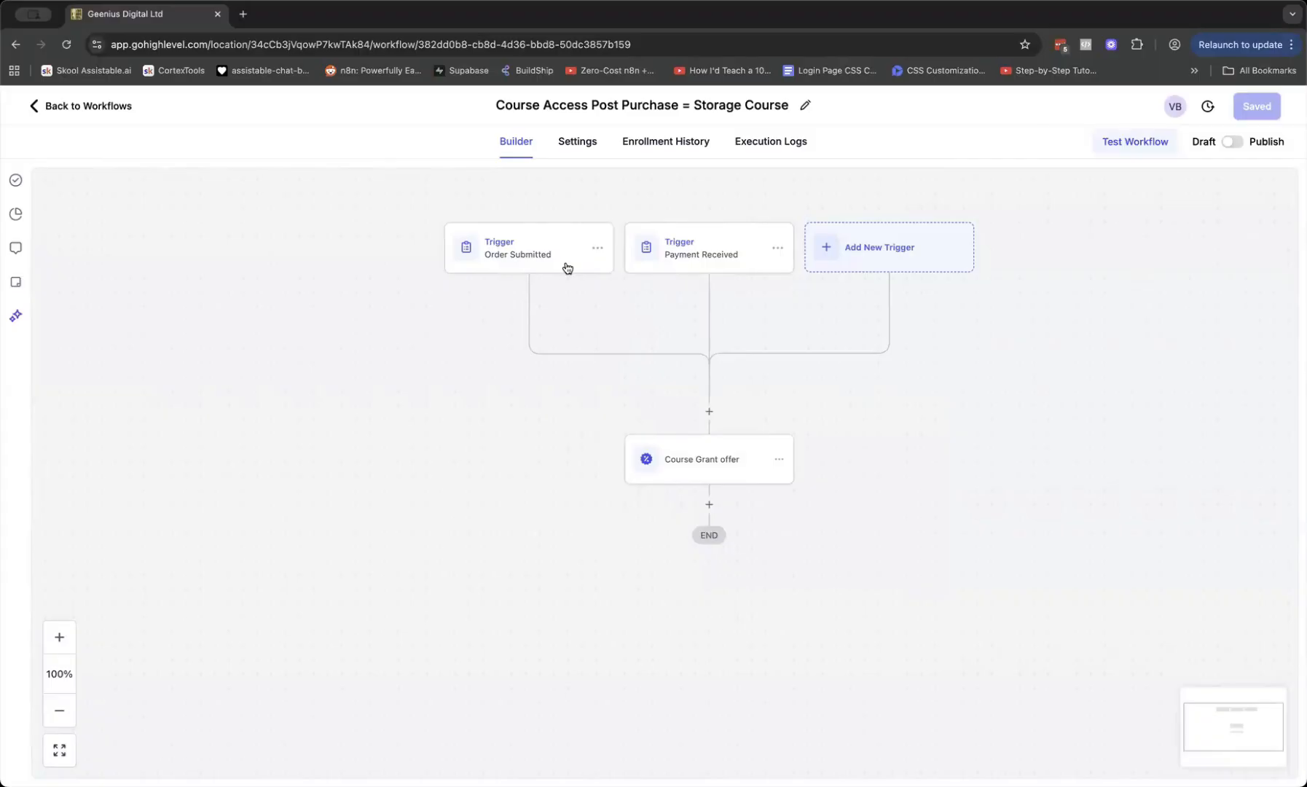
pyautogui.hscroll(-1, 646, 273)
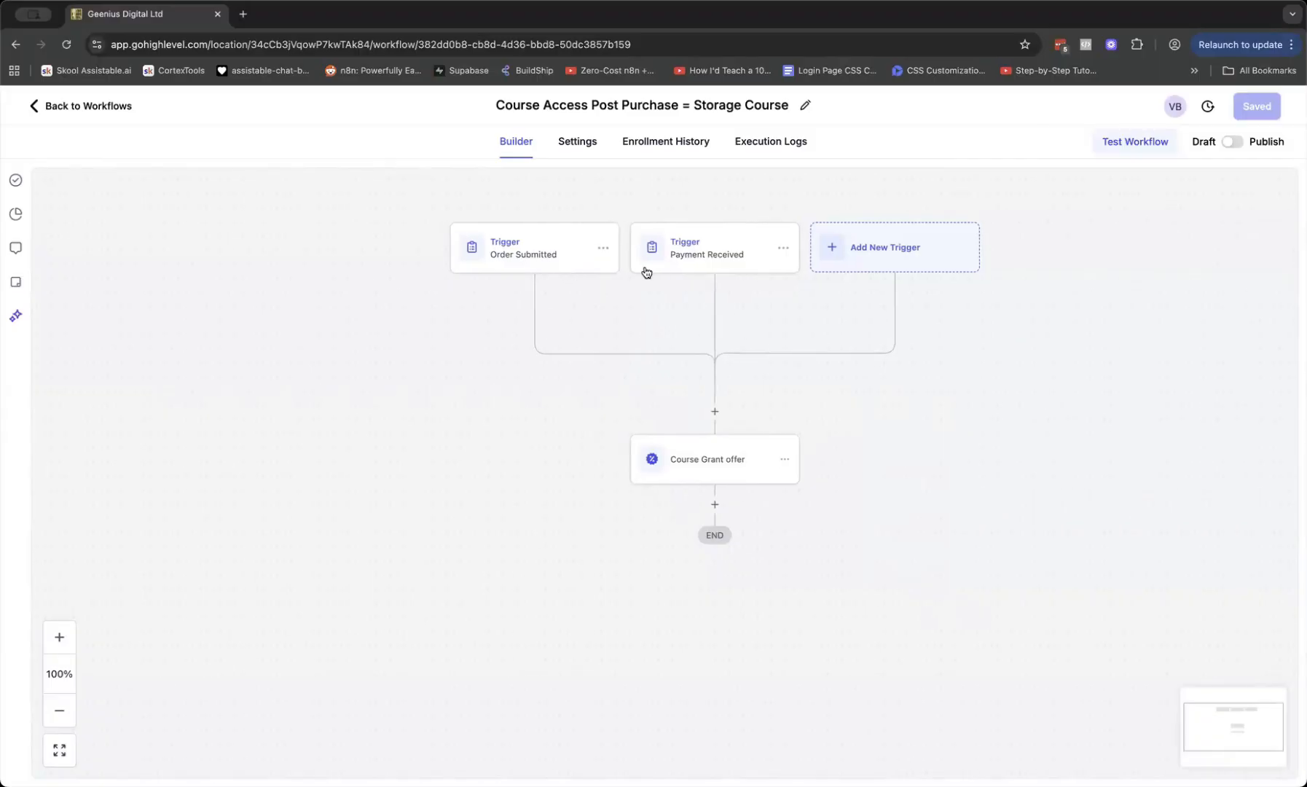
pyautogui.hscroll(-3, 646, 272)
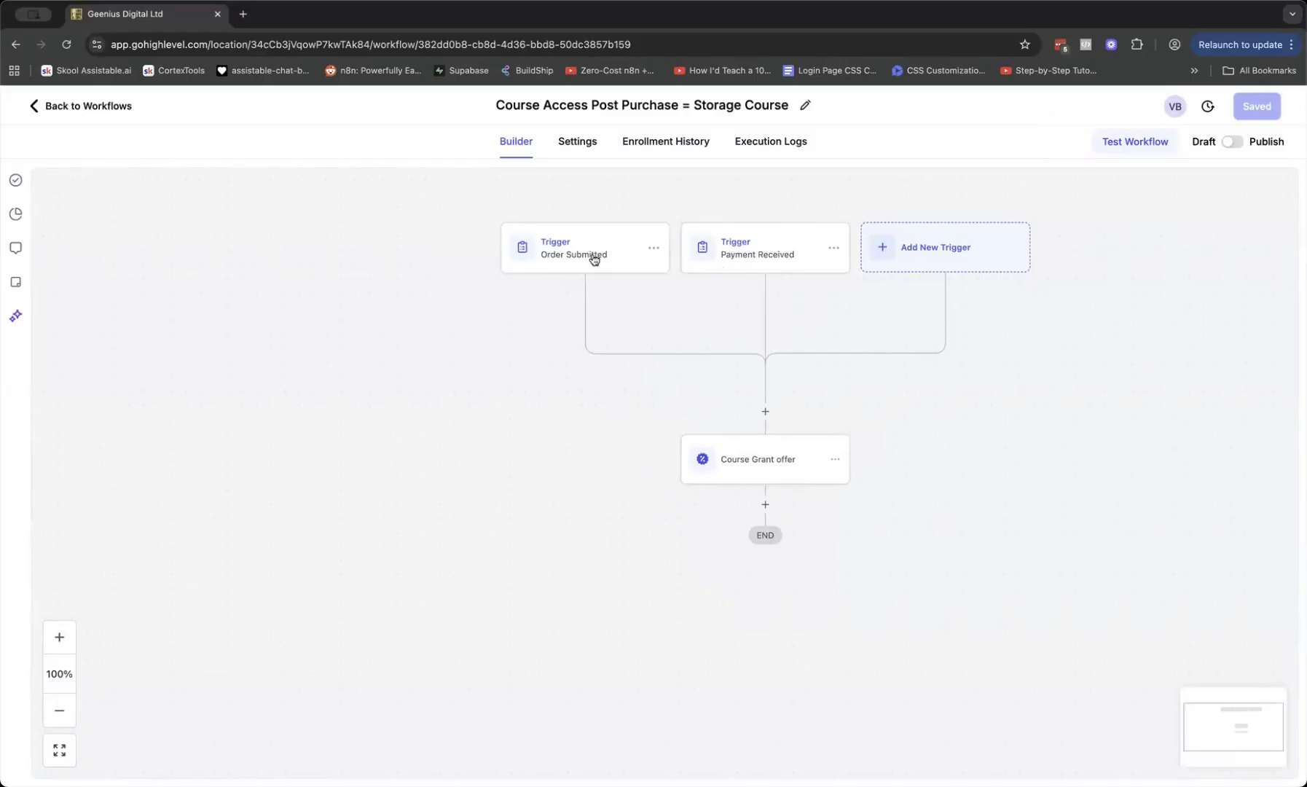
pyautogui.hscroll(-1, 678, 259)
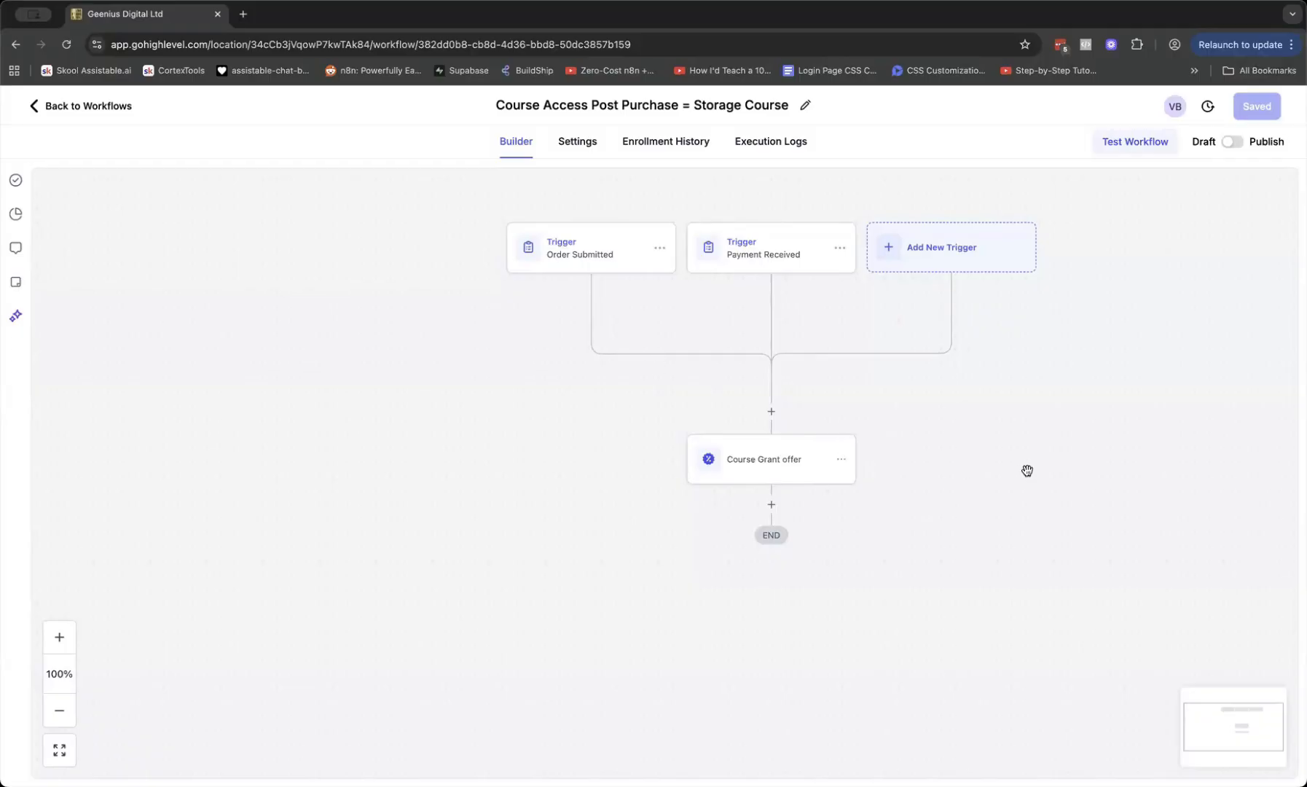
pyautogui.hscroll(-2, 1027, 470)
pyautogui.hscroll(3, 1026, 470)
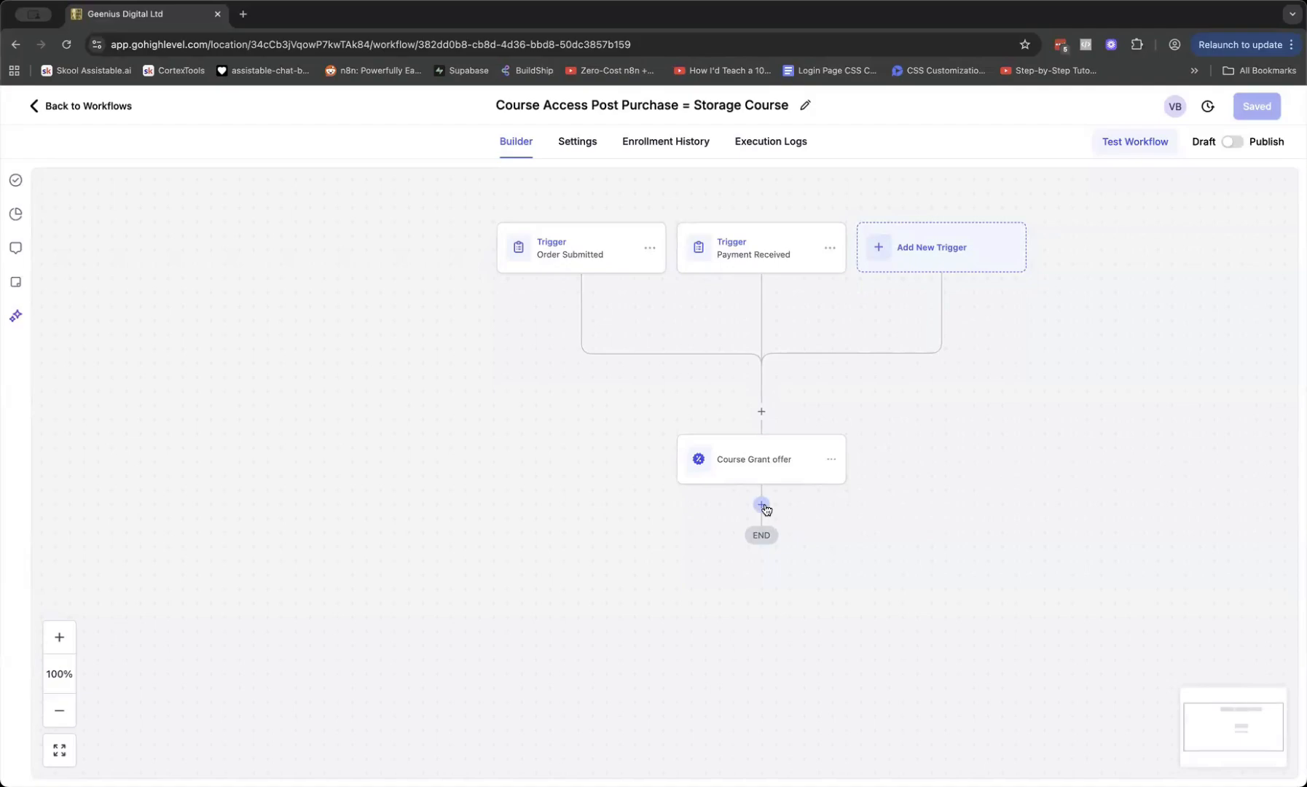
pyautogui.hscroll(-1, 510, 430)
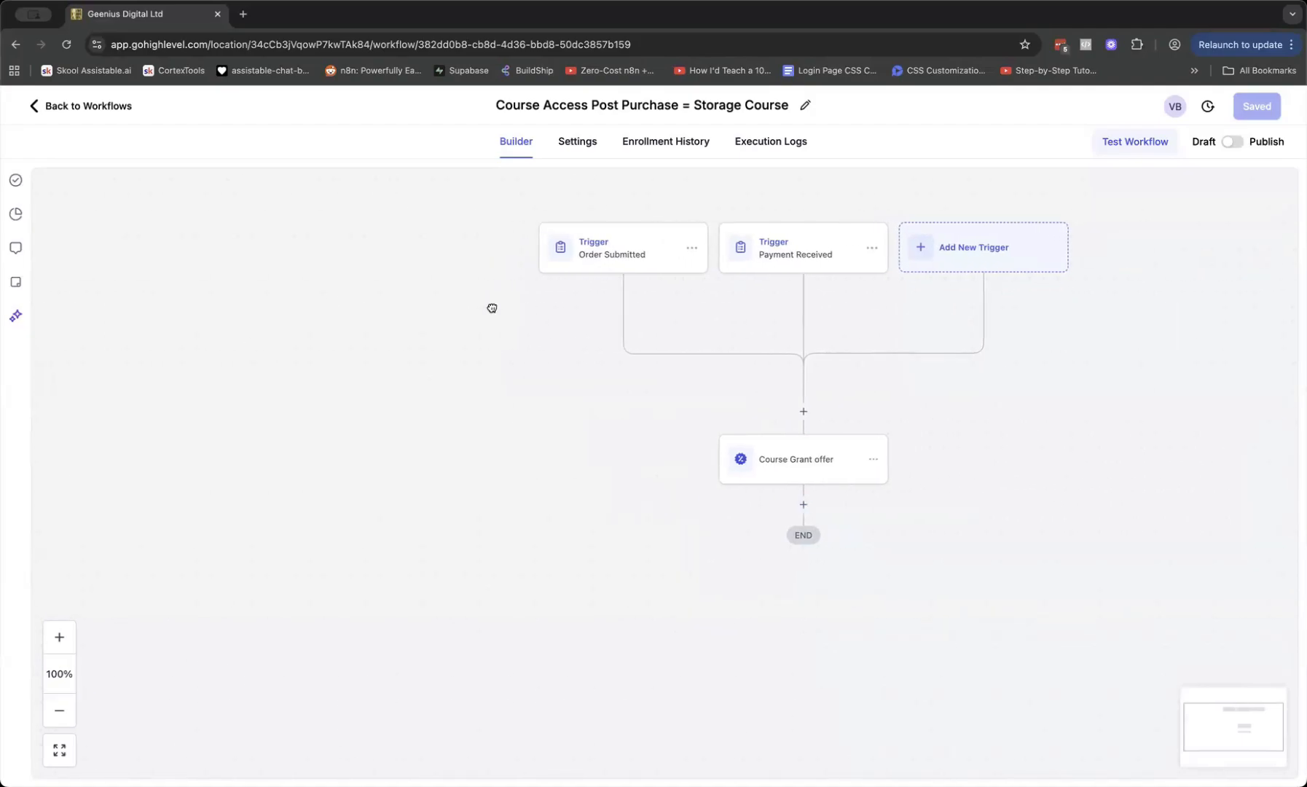
pyautogui.moveTo(492, 308); pyautogui.dragTo(337, 309)
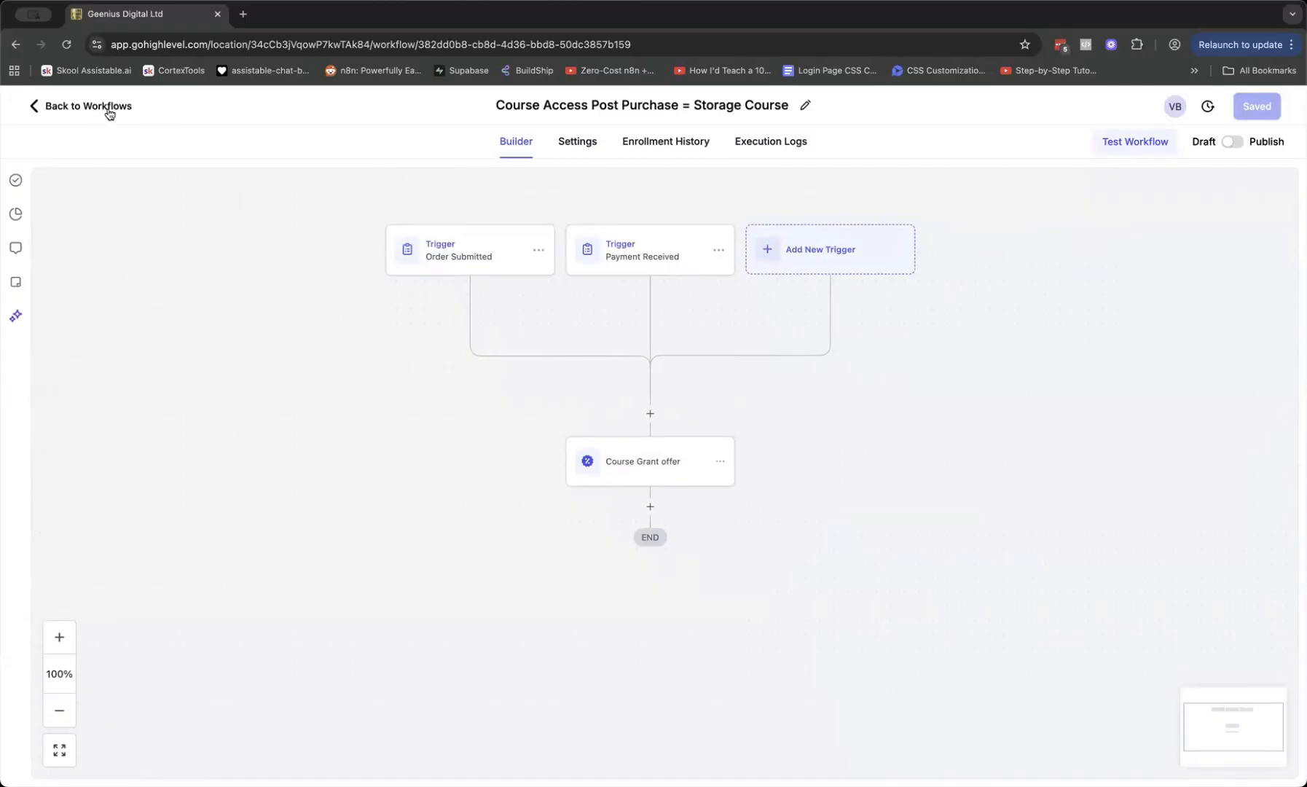
# Leave the workflow for Memberships course products and open the self-storage course's options menu
pyautogui.click(109, 108)
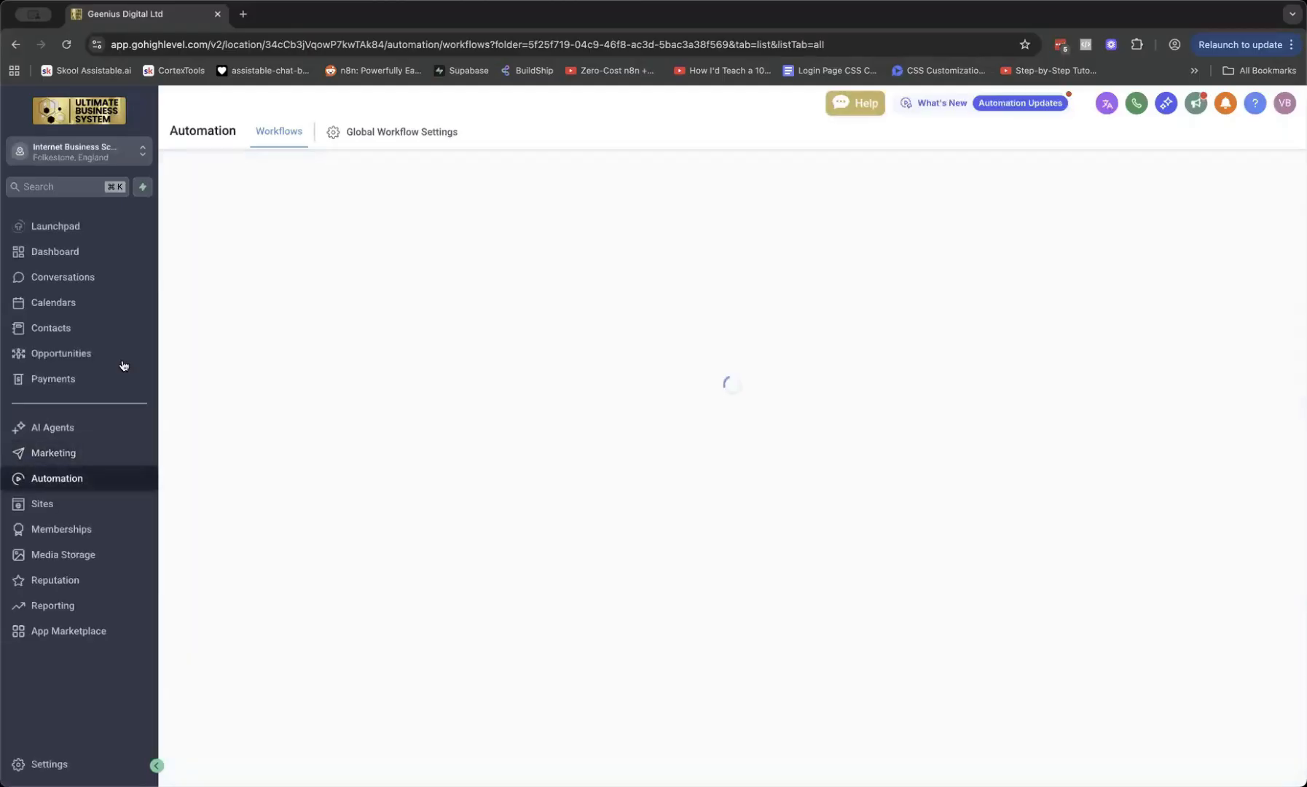
pyautogui.click(67, 533)
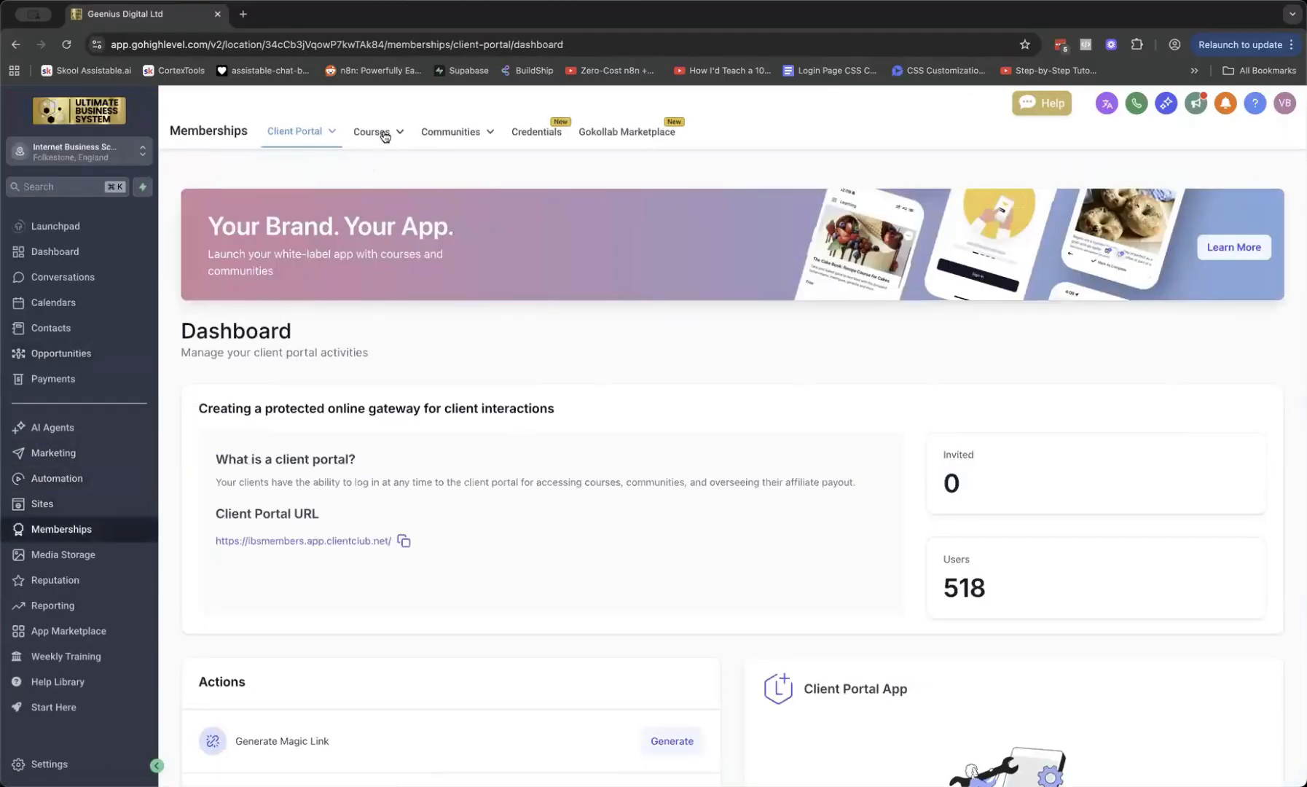
pyautogui.moveTo(373, 130)
pyautogui.click(378, 164)
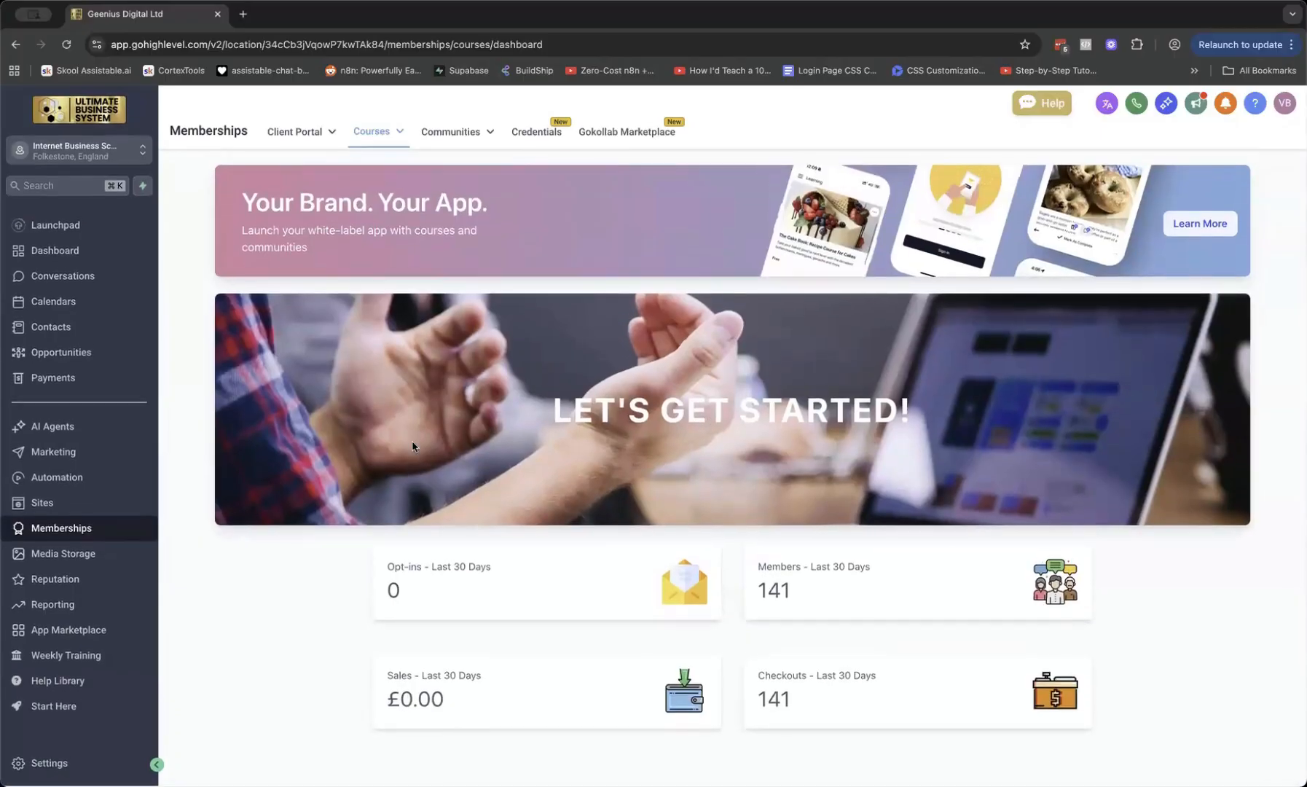
pyautogui.click(404, 131)
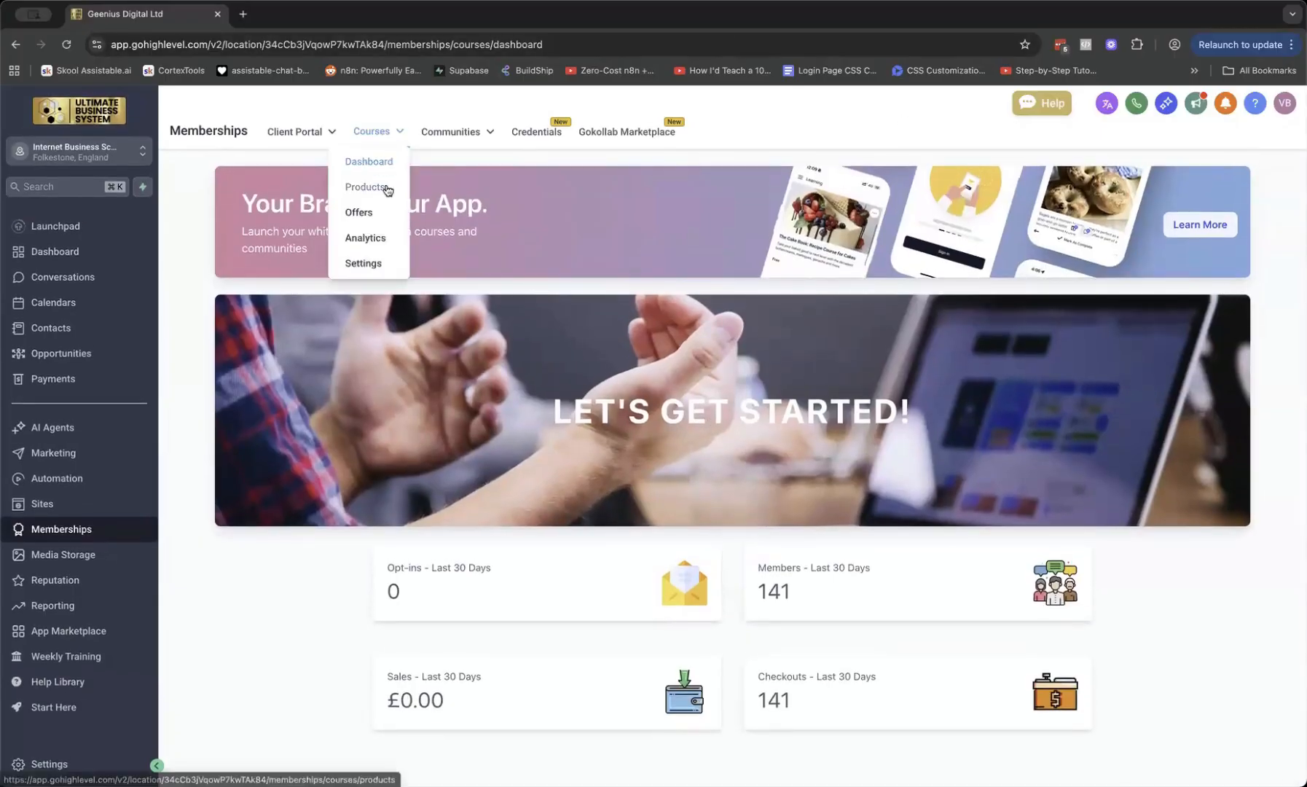
pyautogui.click(388, 189)
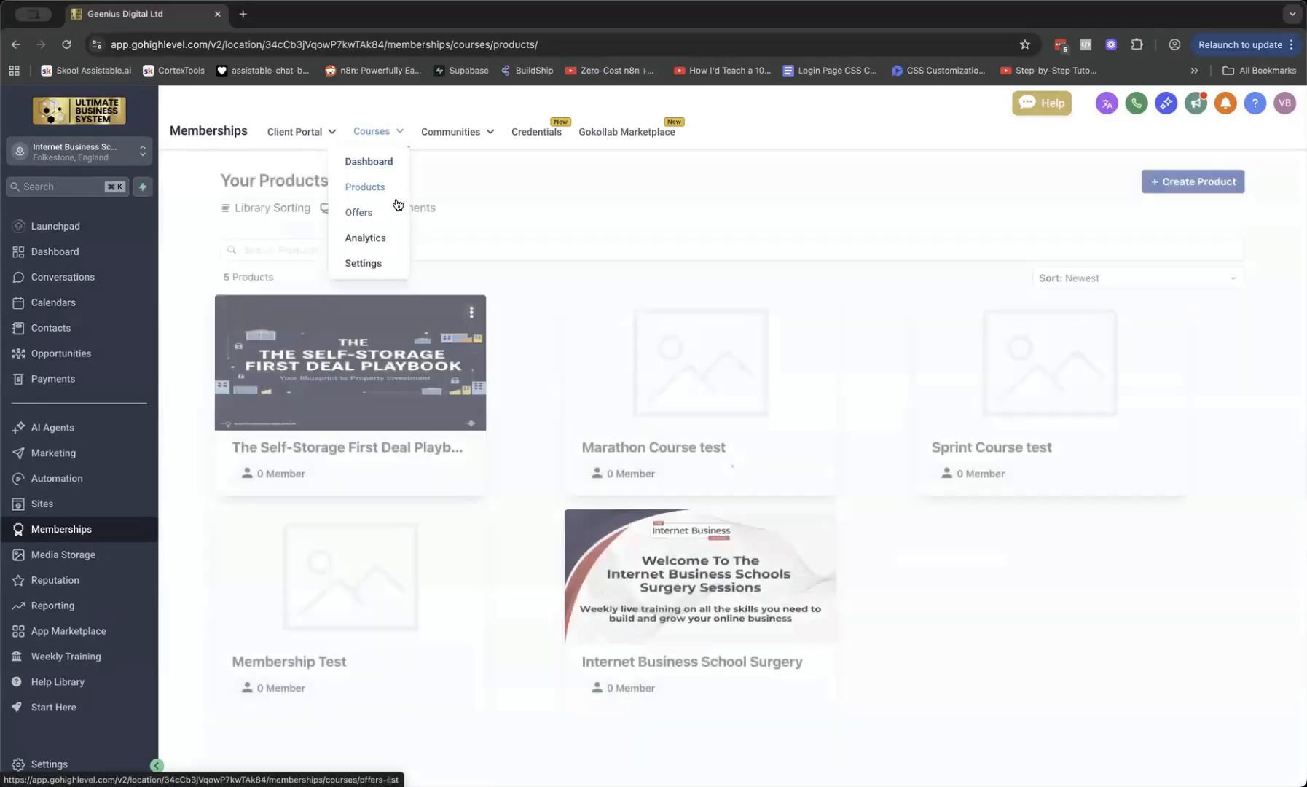
pyautogui.click(471, 313)
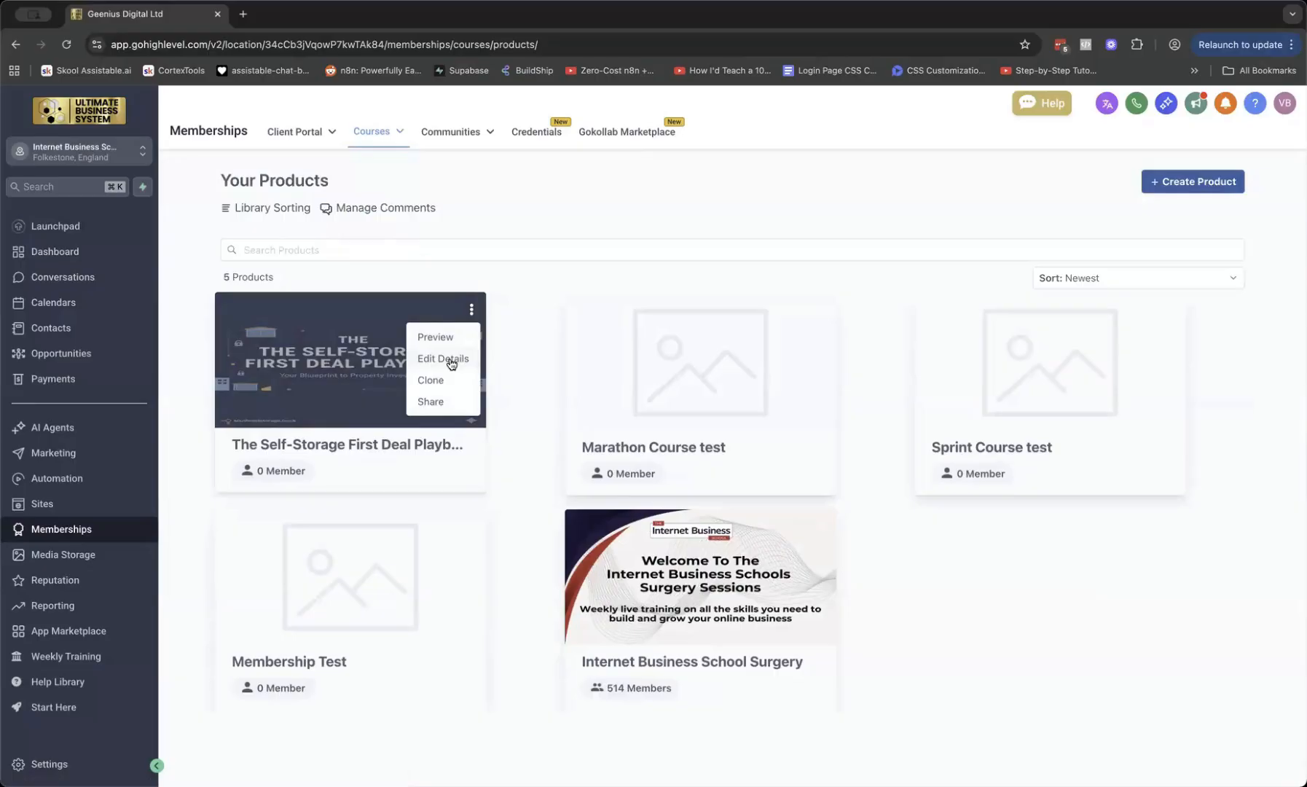
# Open The Self-Storage First Deal Playbook's details and expand its Customization and Advanced sections
pyautogui.click(443, 358)
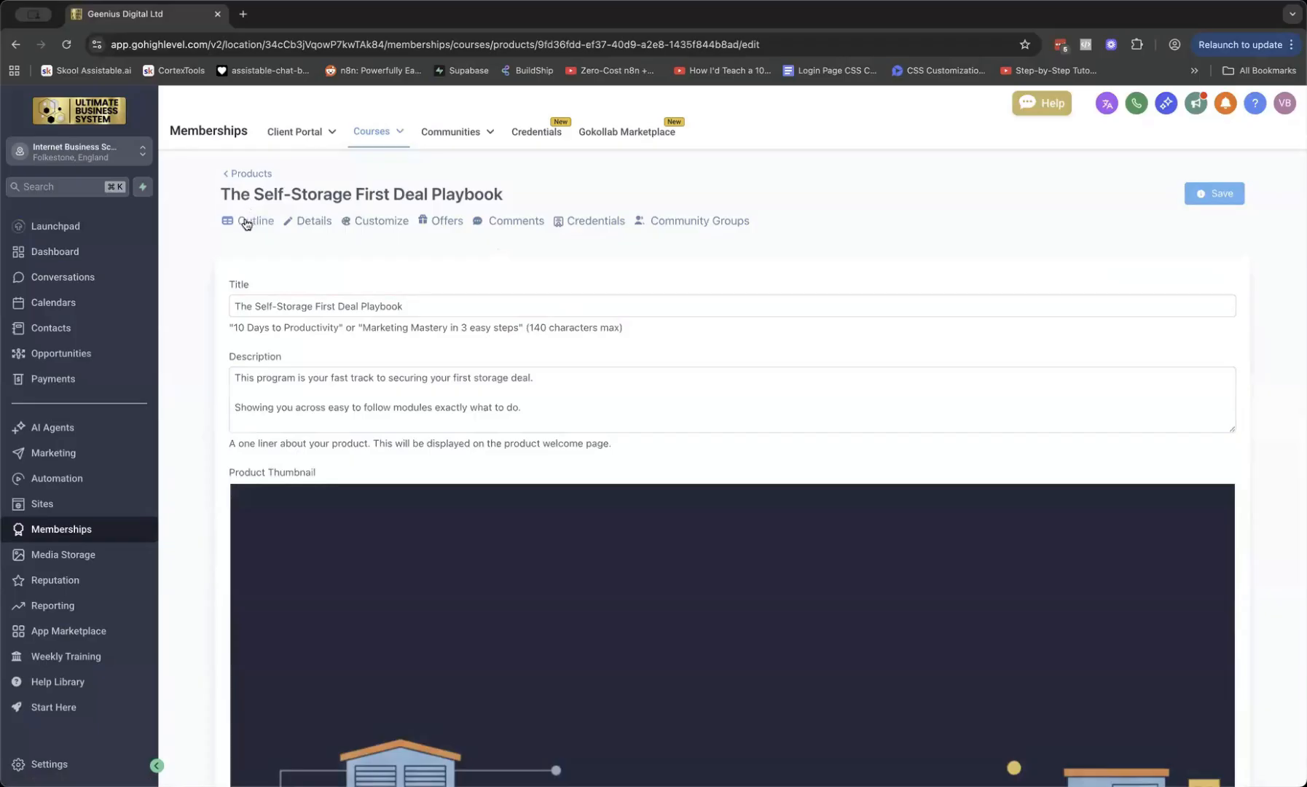
pyautogui.scroll(-10, 605, 392)
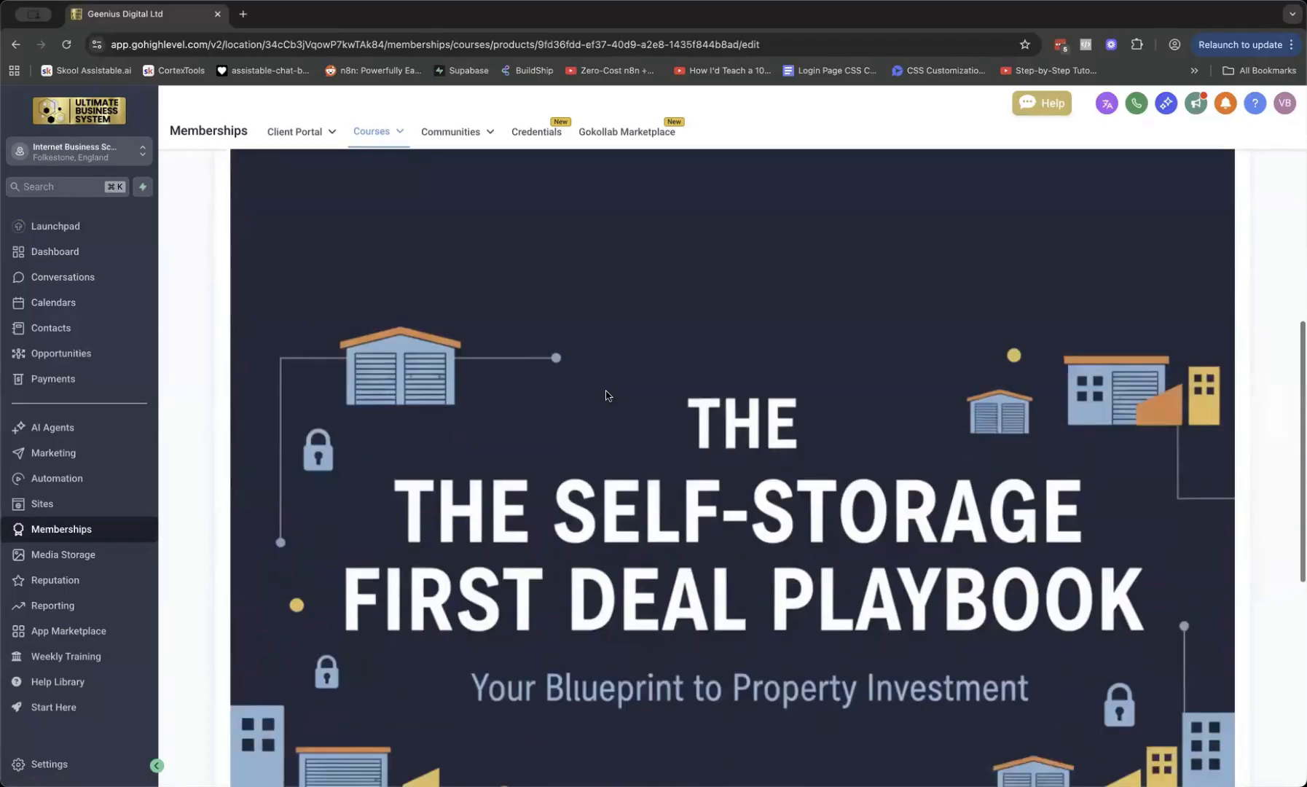
pyautogui.scroll(-3, 607, 393)
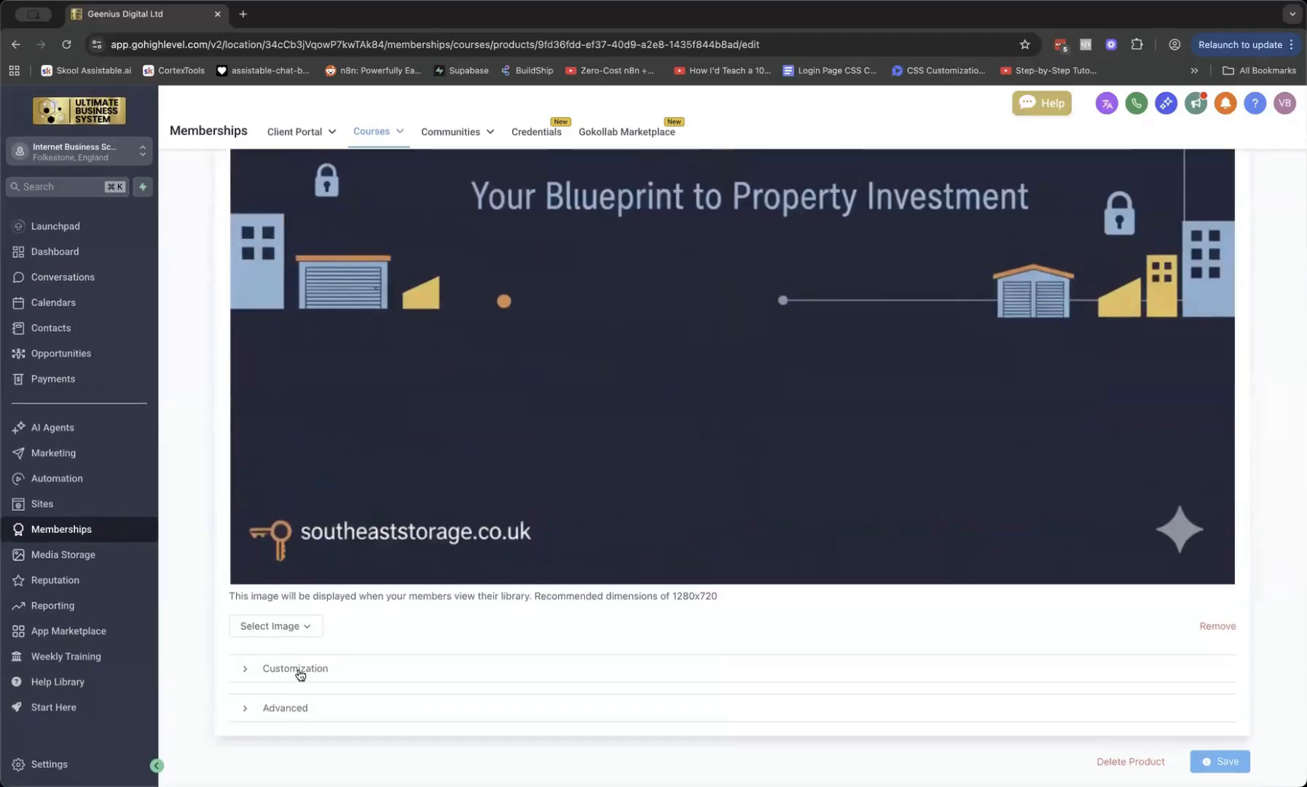
pyautogui.click(531, 685)
pyautogui.scroll(-15, 530, 685)
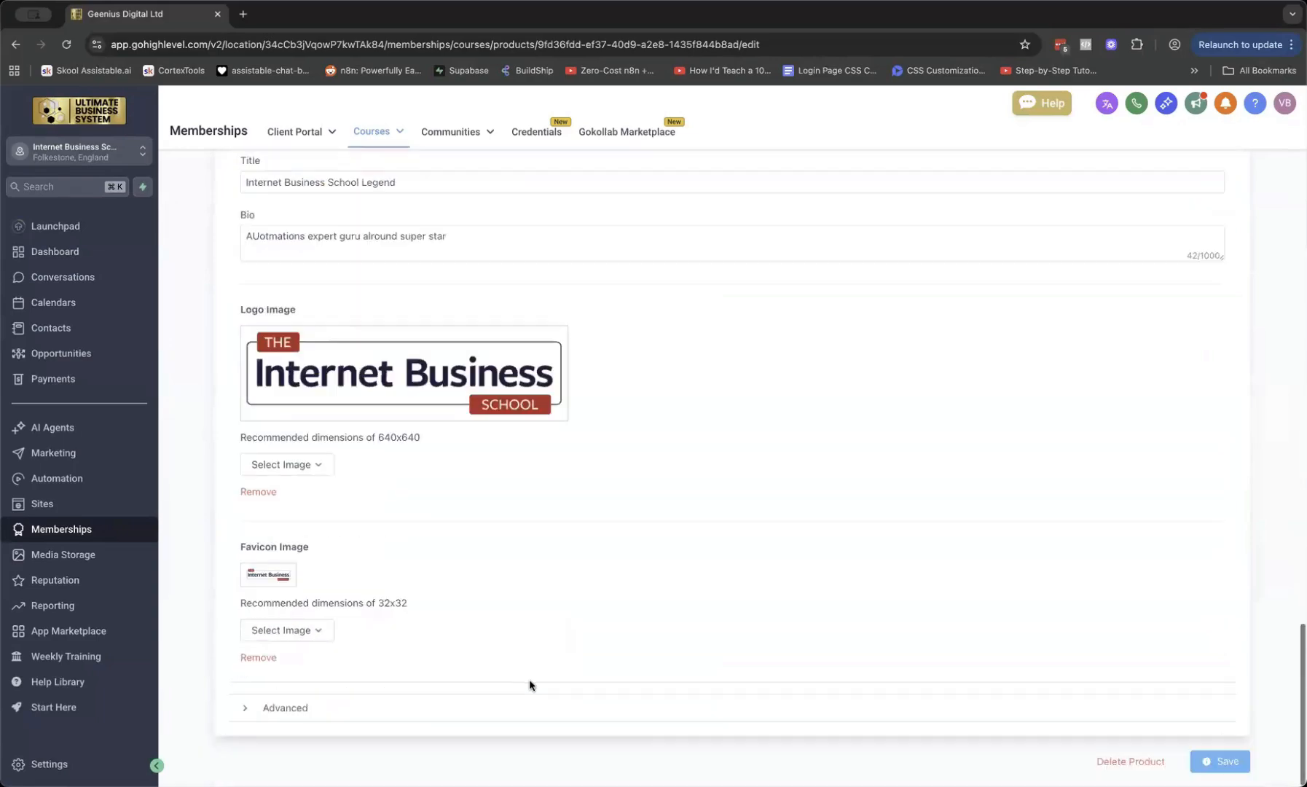
pyautogui.click(269, 708)
pyautogui.scroll(-7, 379, 722)
pyautogui.scroll(20, 374, 715)
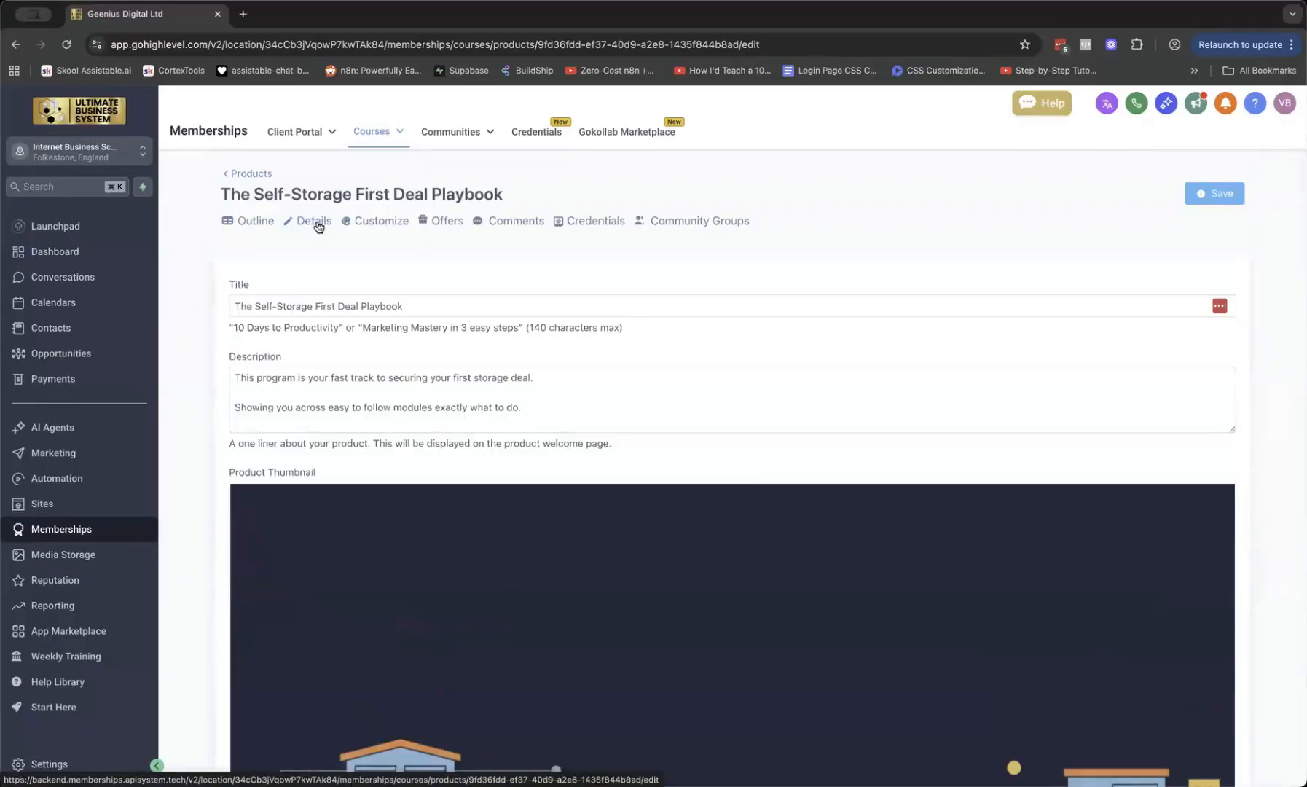
# Review the course's Customize, Offers and Credentials tabs, then return to the products list
pyautogui.click(354, 223)
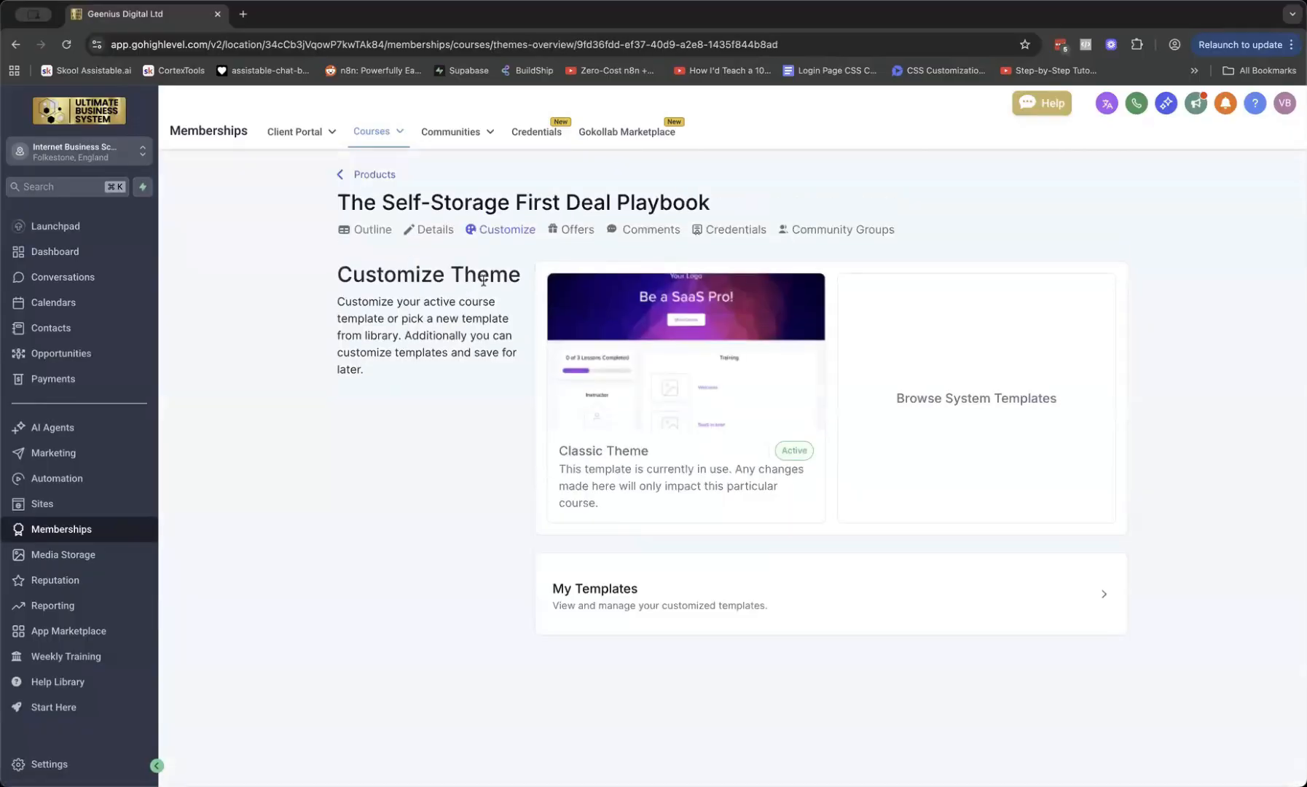
pyautogui.click(576, 231)
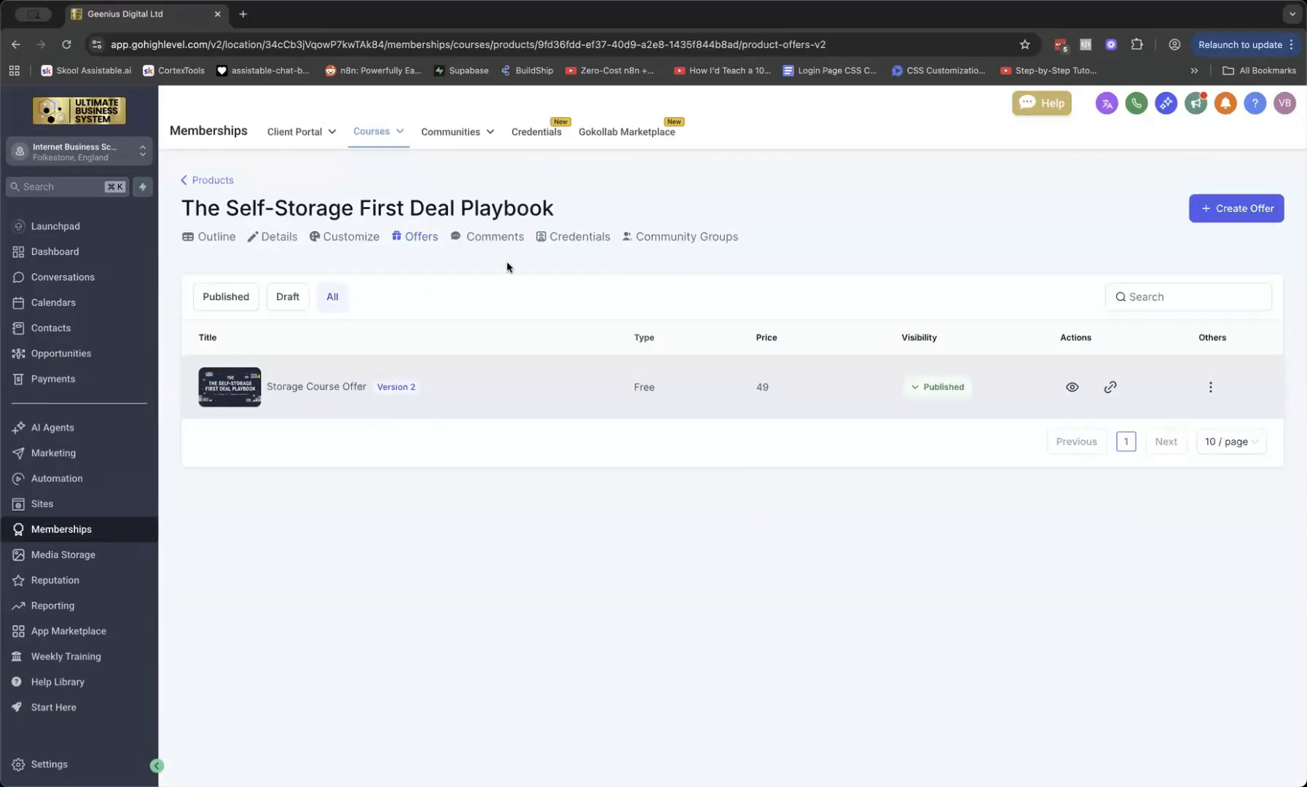
pyautogui.click(575, 239)
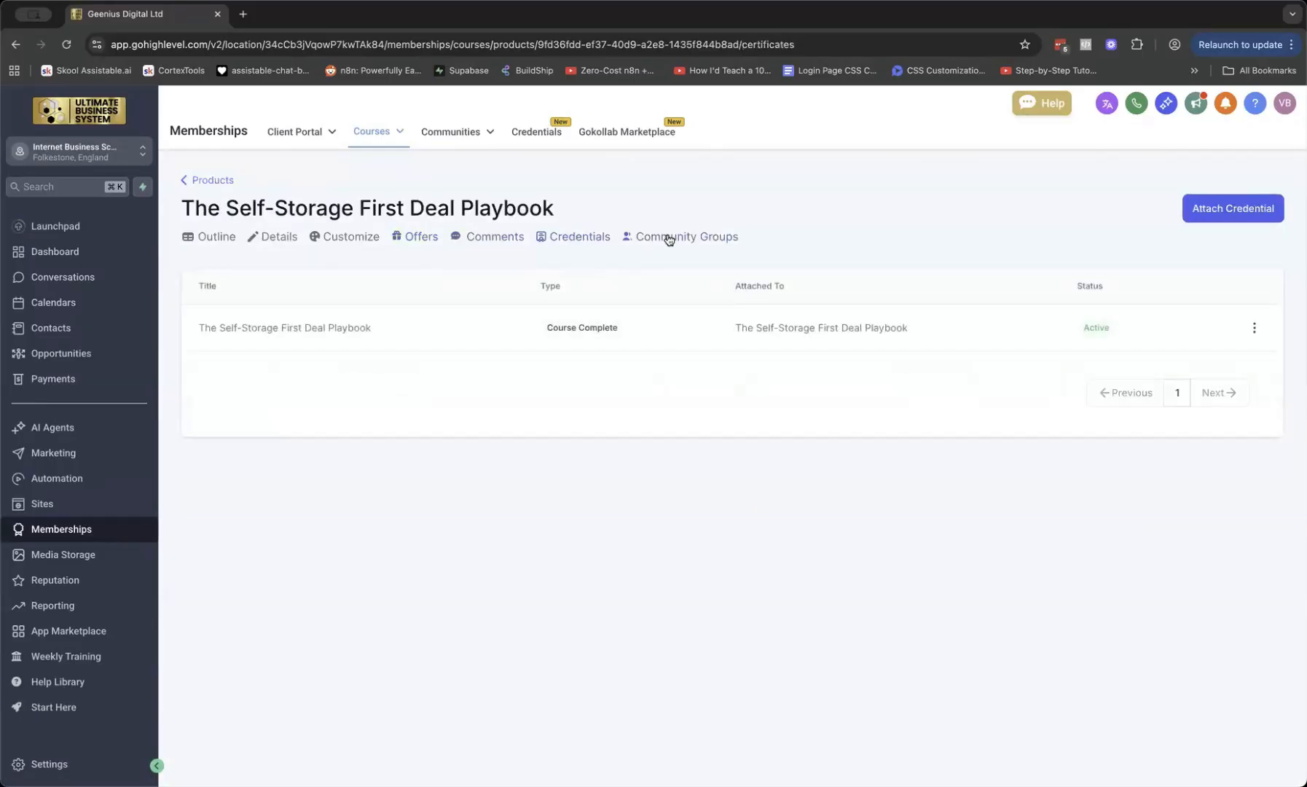
pyautogui.click(211, 180)
# Copy the ibsmembers.app.clientclub.net sub-domain from membership Domain Setup, then go to Automation
pyautogui.moveTo(375, 137)
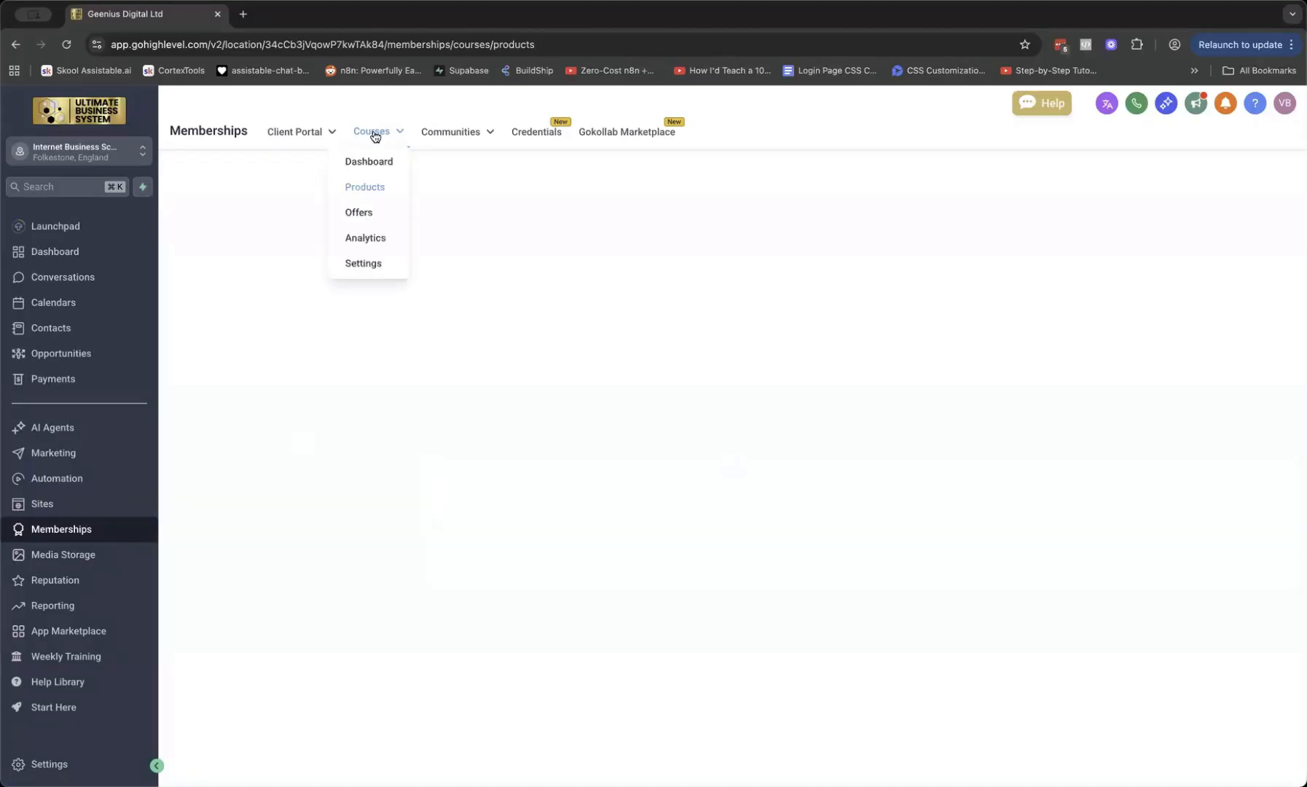
pyautogui.click(363, 263)
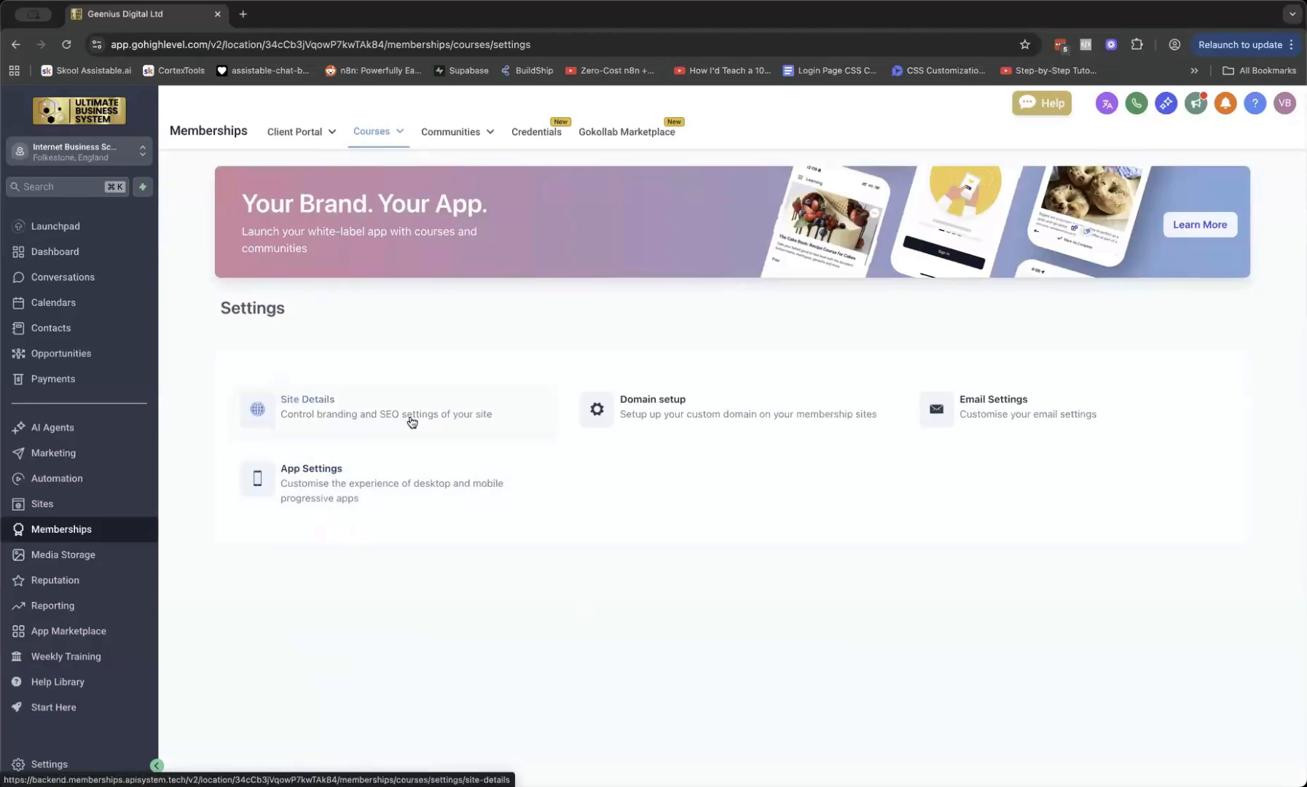
pyautogui.click(688, 426)
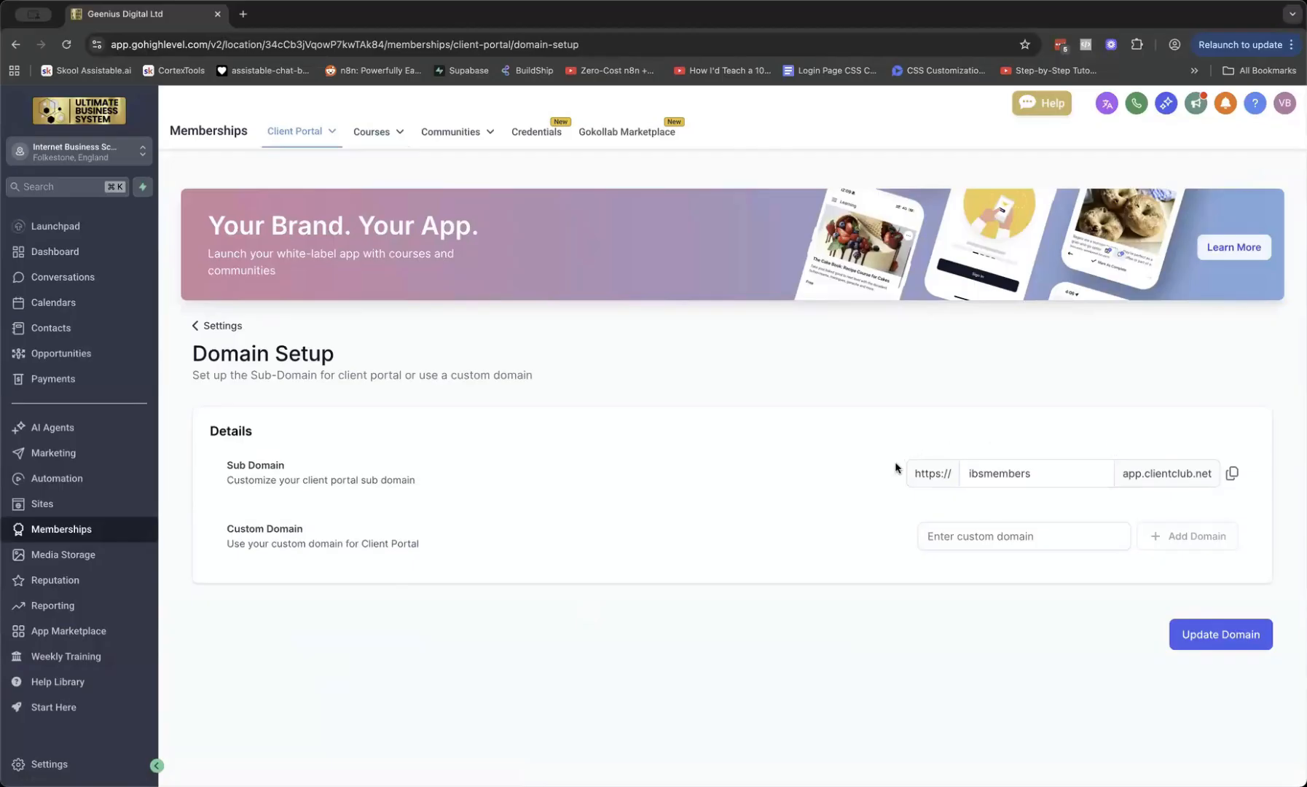
pyautogui.click(1233, 476)
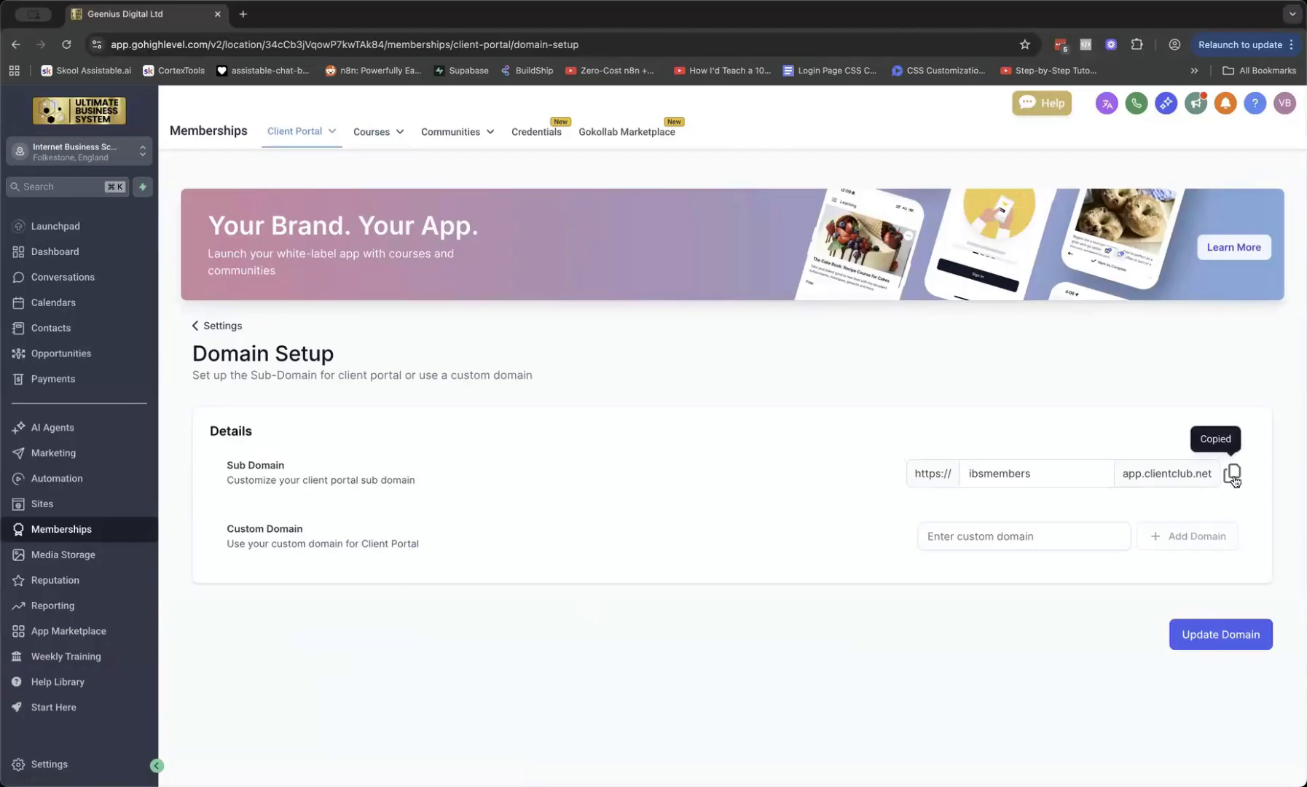
pyautogui.click(67, 478)
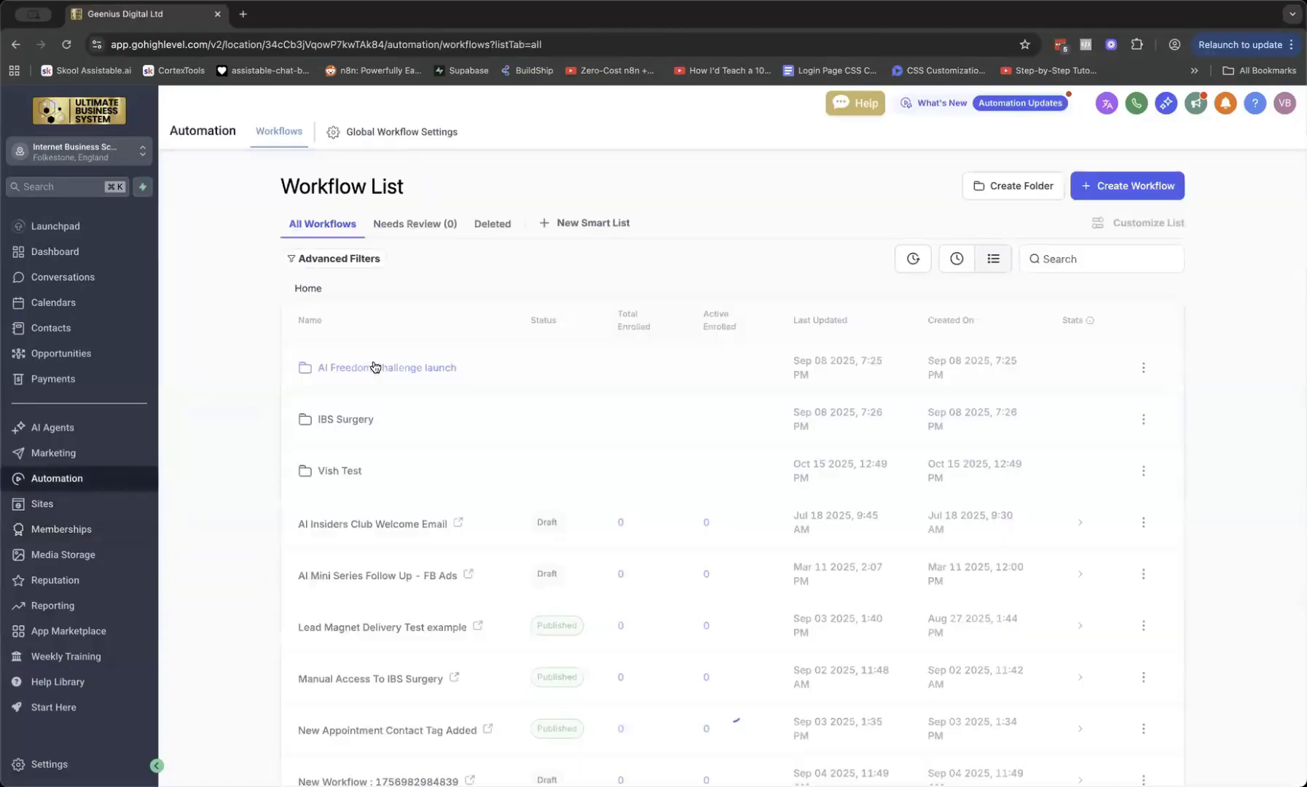
# In the test folder's Course Access workflow, insert a Send Email action below Course Grant offer
pyautogui.click(319, 470)
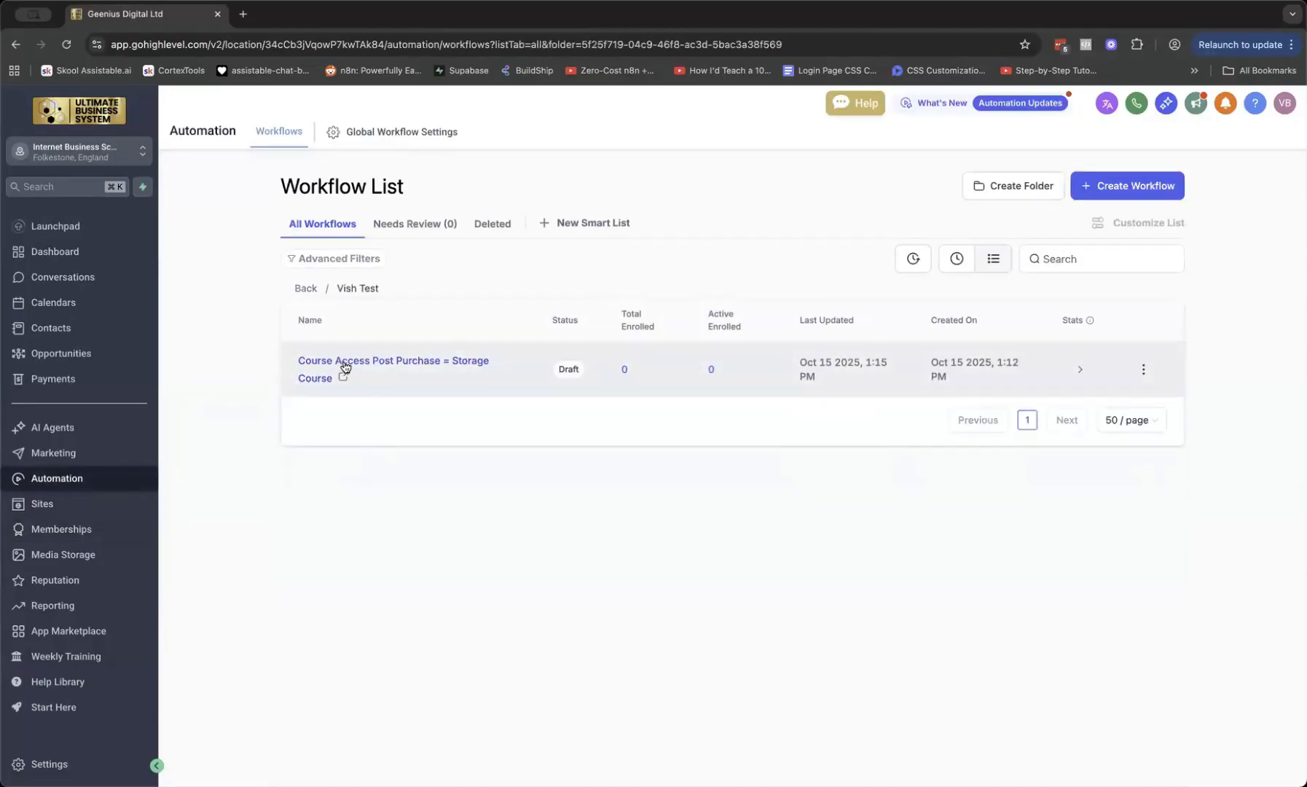
pyautogui.click(394, 363)
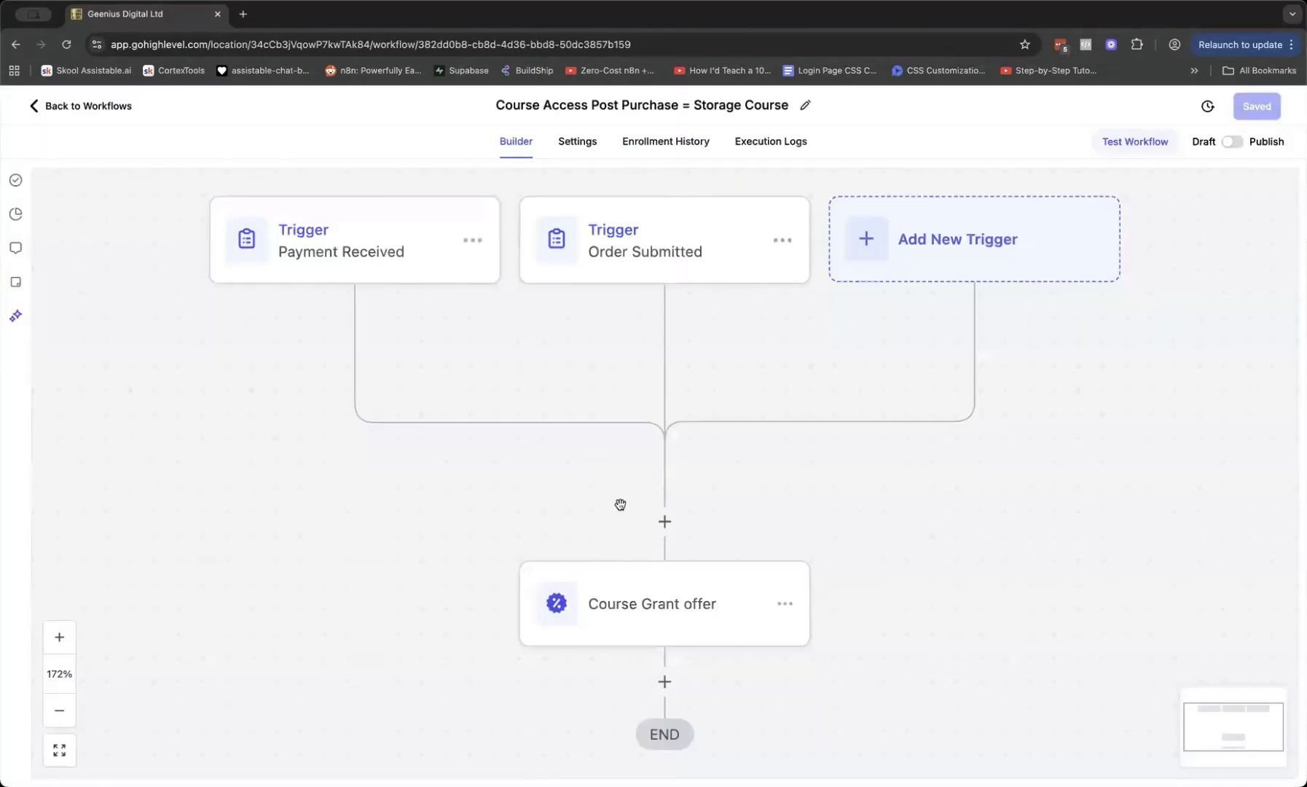
pyautogui.click(664, 415)
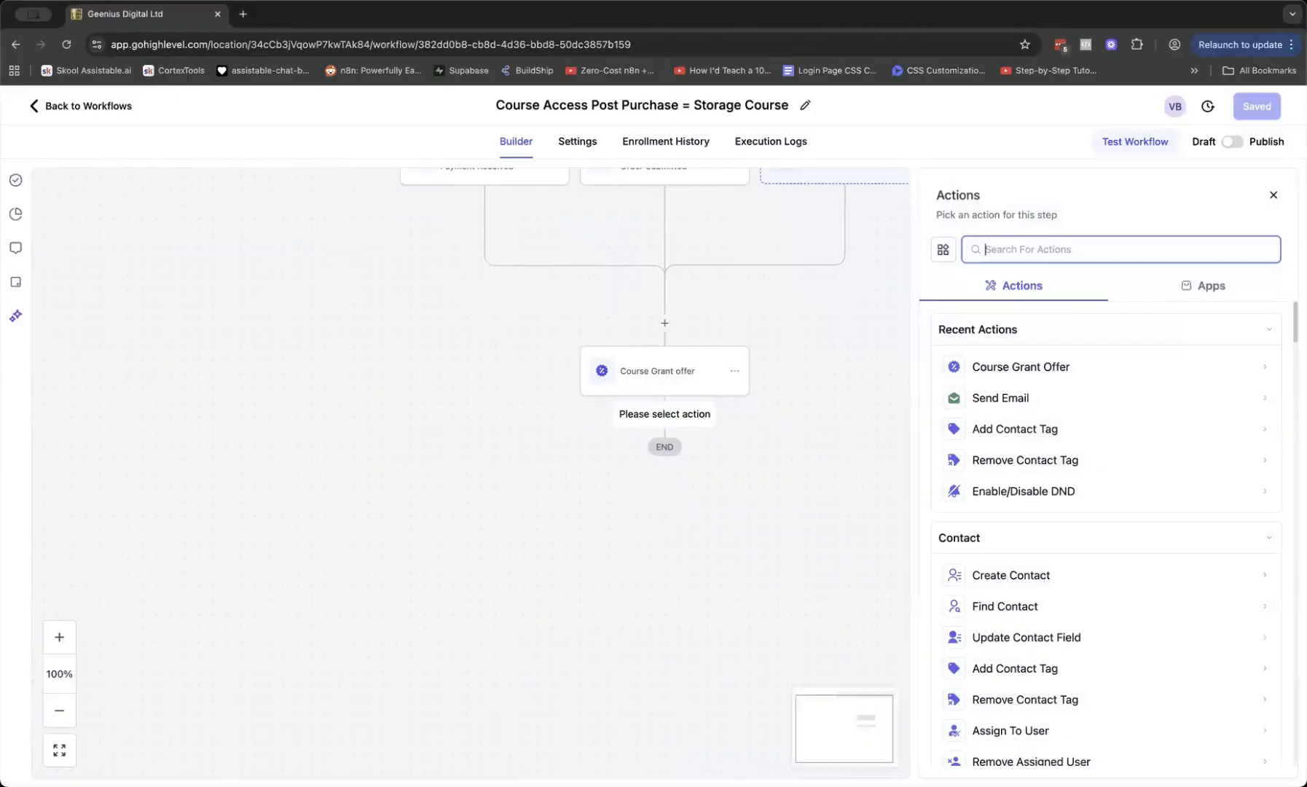
pyautogui.write('email')
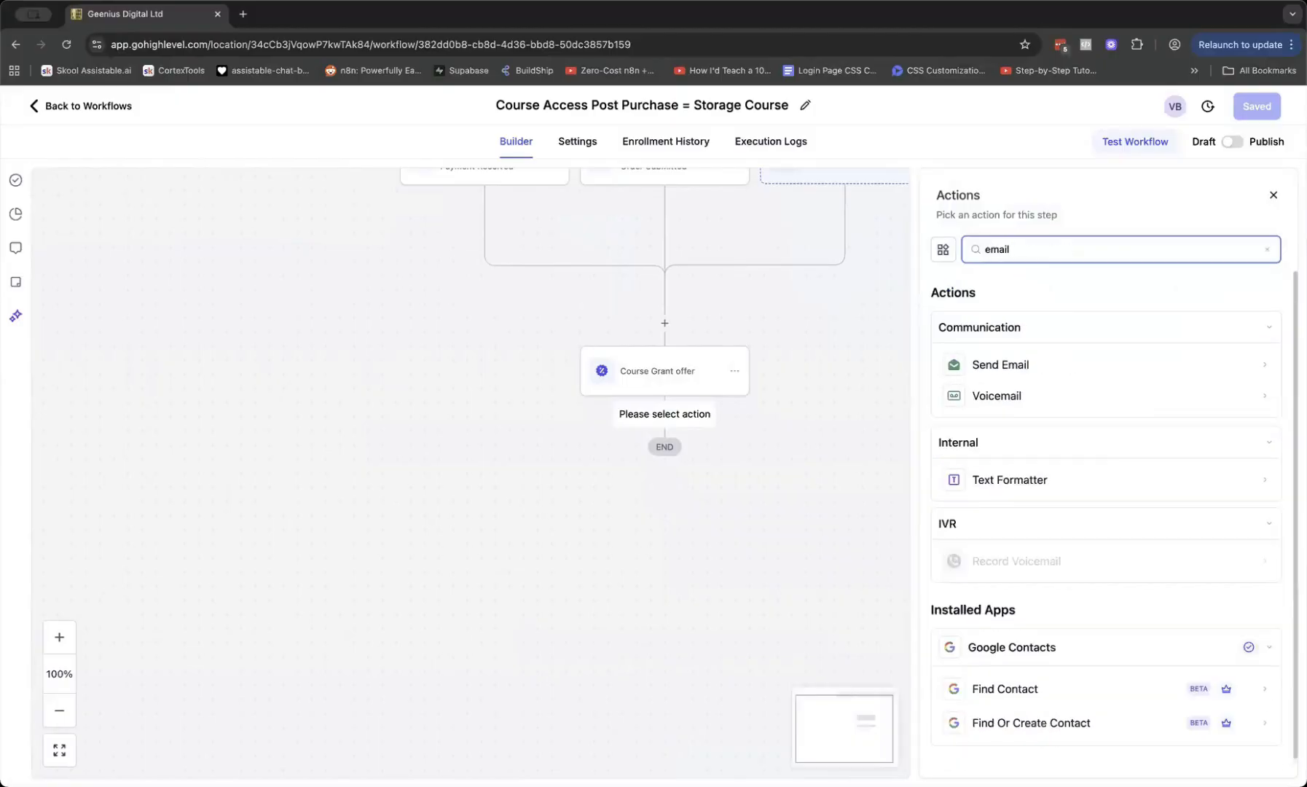
pyautogui.click(1041, 378)
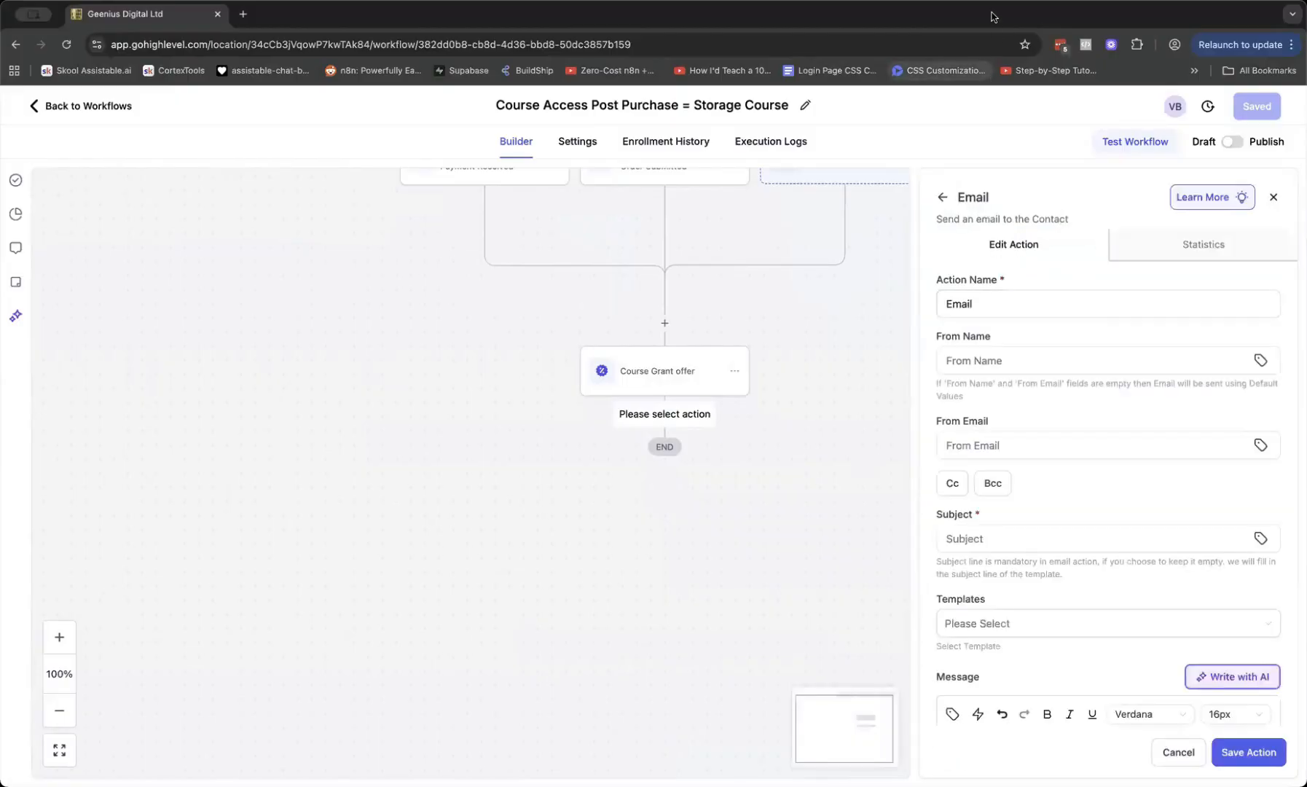
# Enter the email subject 'Important: Course Access Details: Storage Course'
pyautogui.scroll(-2, 1039, 580)
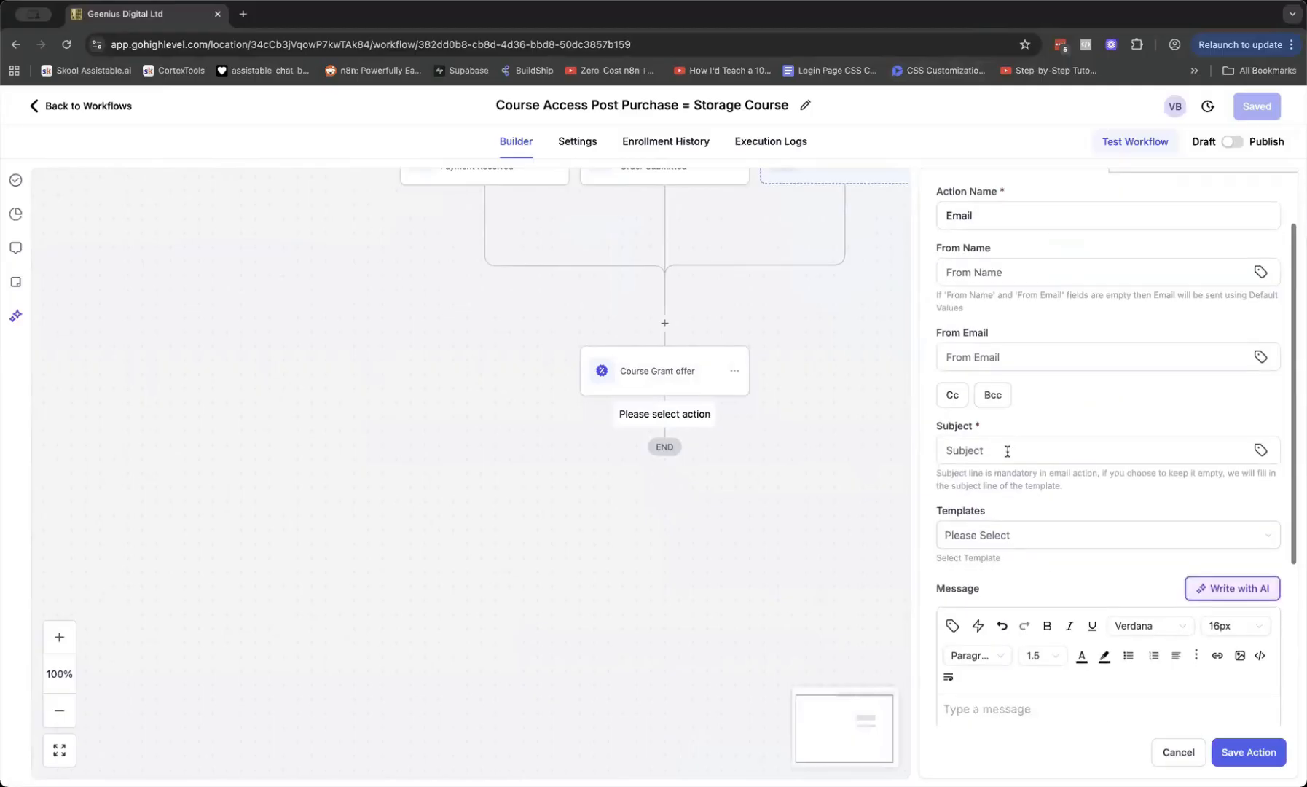
pyautogui.click(1010, 446)
pyautogui.write('Imp')
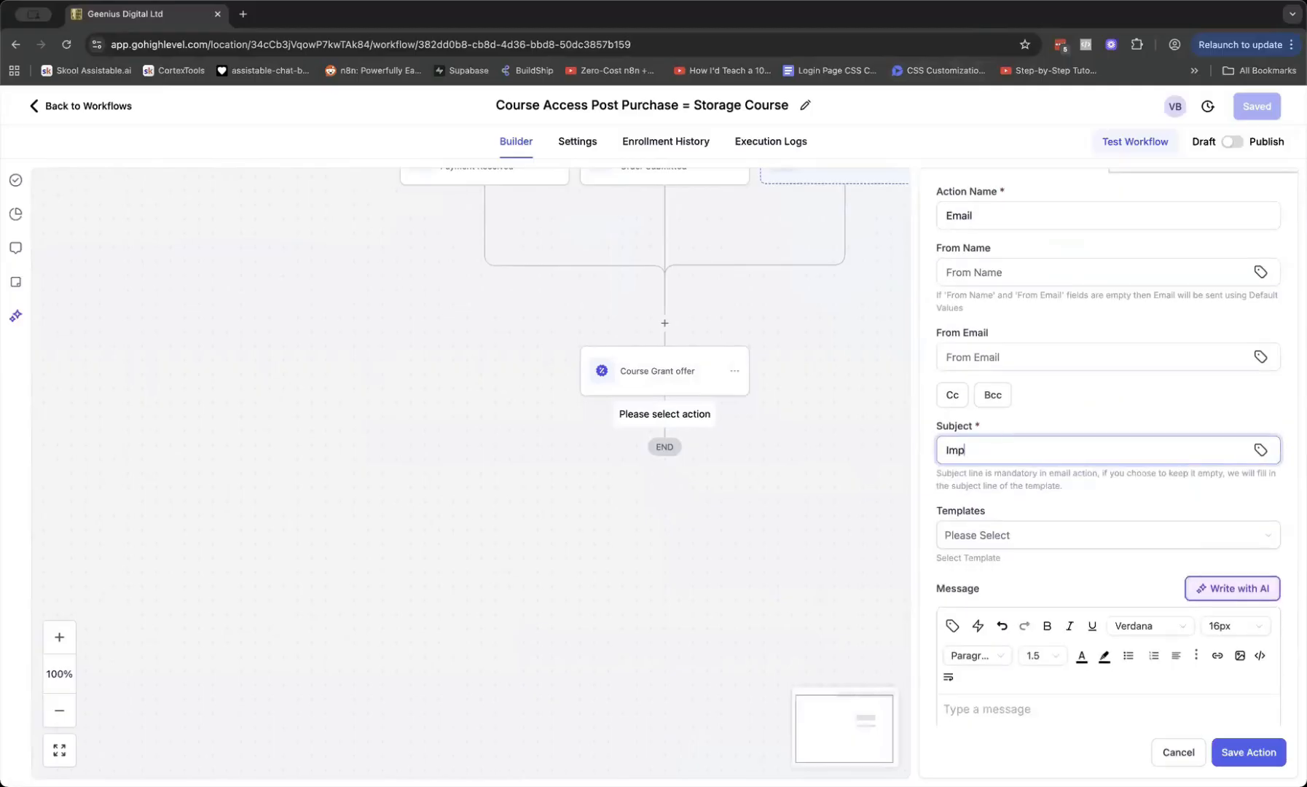
pyautogui.press('BackSpace')
pyautogui.press('BackSpace')
pyautogui.press('BackSpace')
pyautogui.write('Important: Course Access Details: Storge')
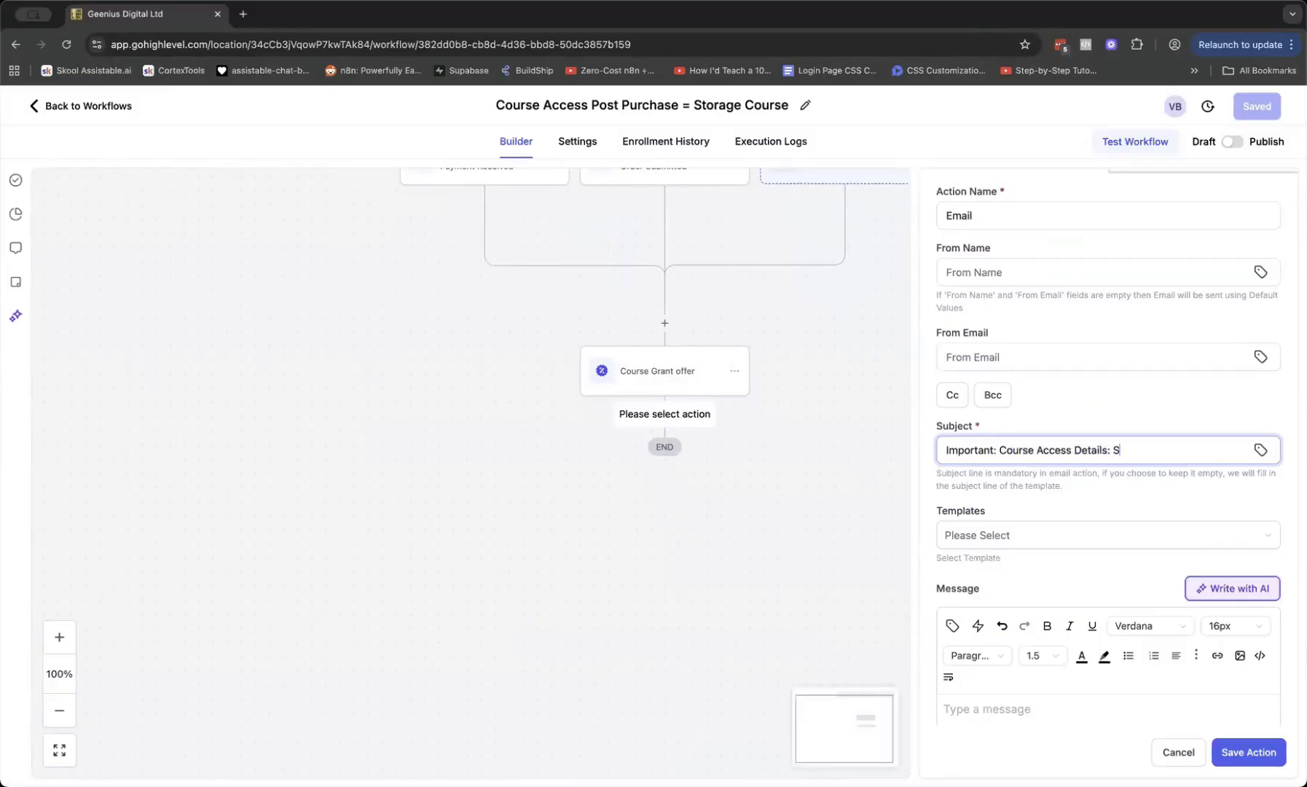
pyautogui.press('BackSpace')
pyautogui.press('BackSpace')
pyautogui.write('age Course')
pyautogui.click(1071, 506)
pyautogui.scroll(-4, 1069, 503)
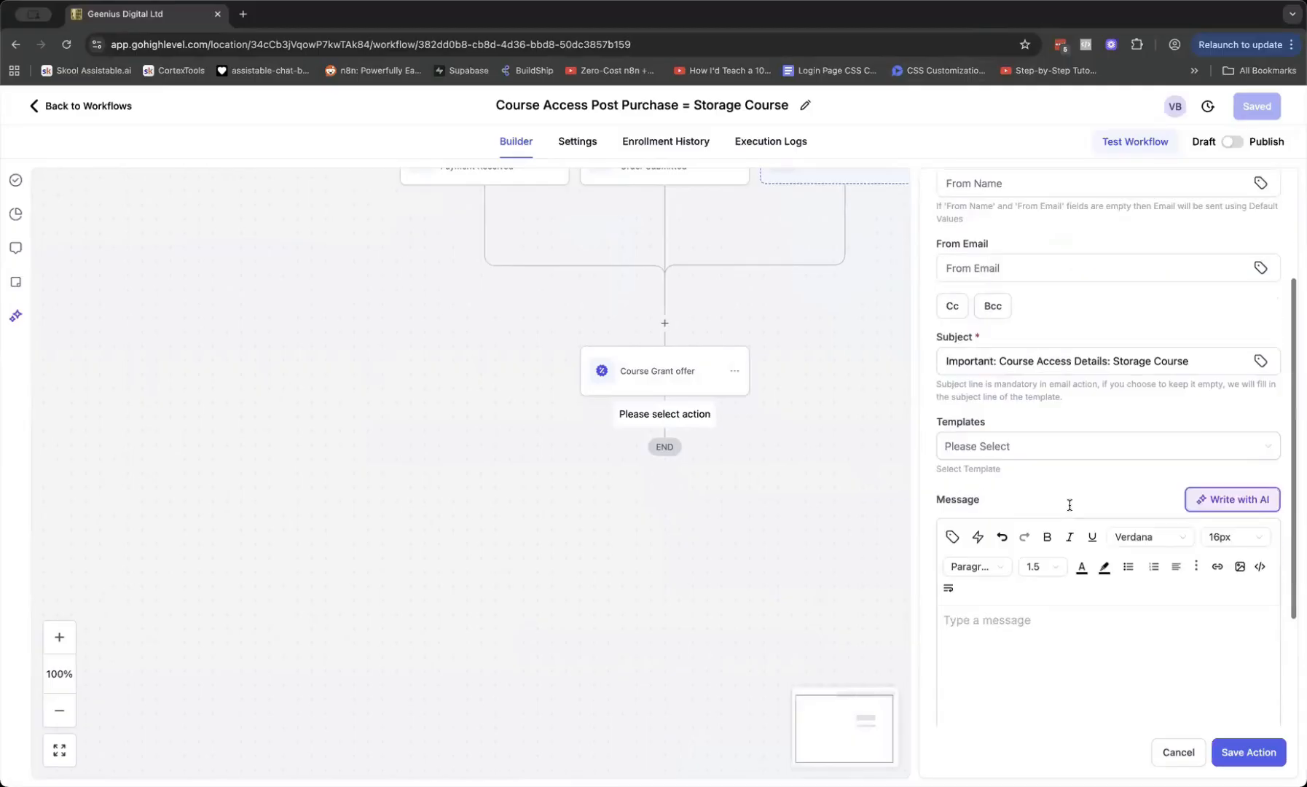
# Start the message with 'Hi' plus the contact's first name, then 'Here is the URL you need to access your members area:'
pyautogui.click(1035, 461)
pyautogui.write('Hi')
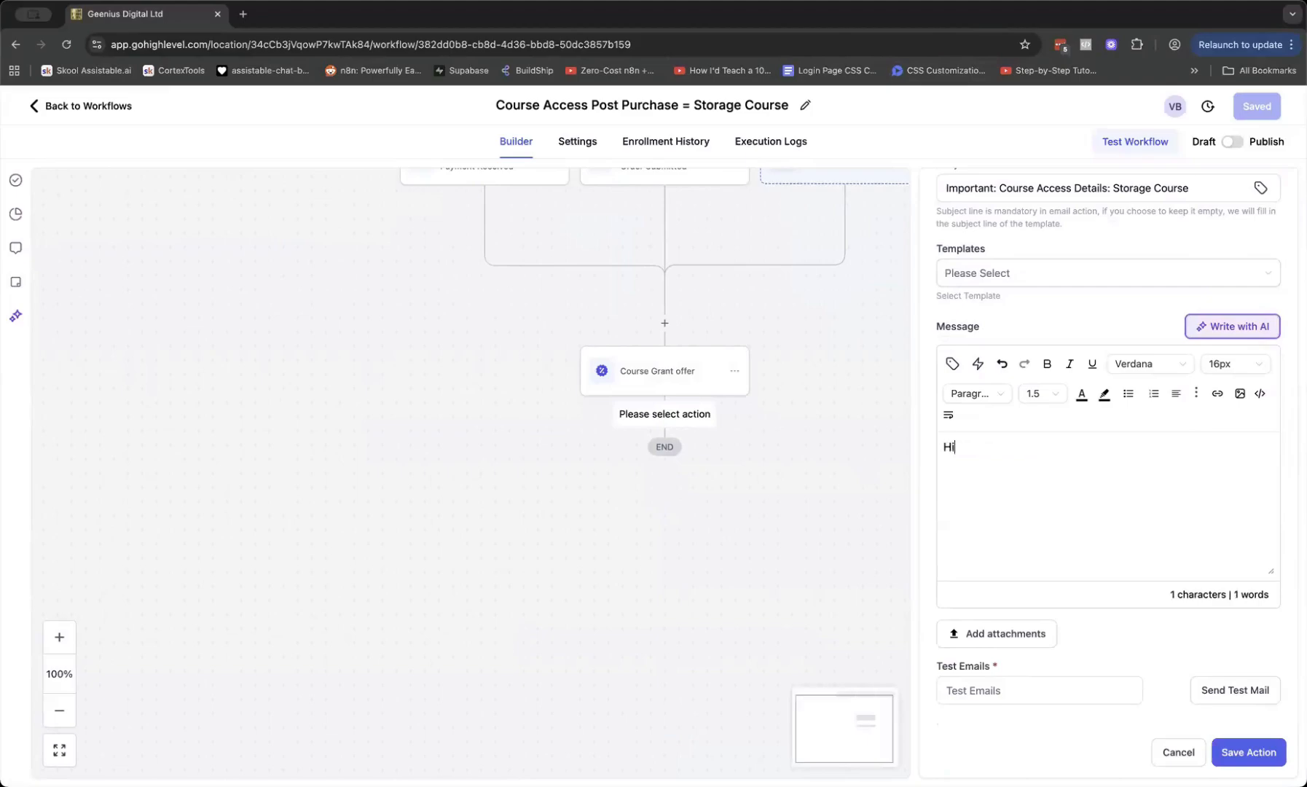
pyautogui.click(953, 365)
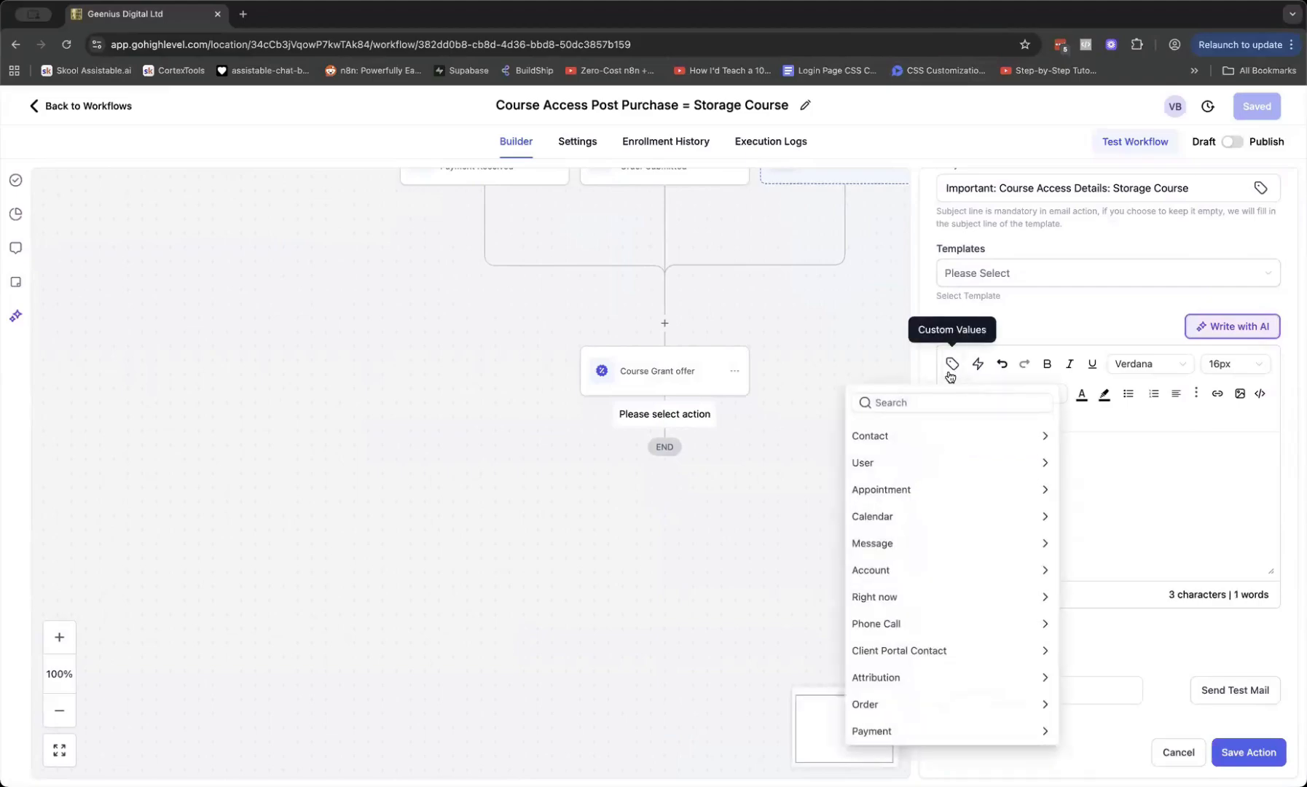
pyautogui.click(910, 441)
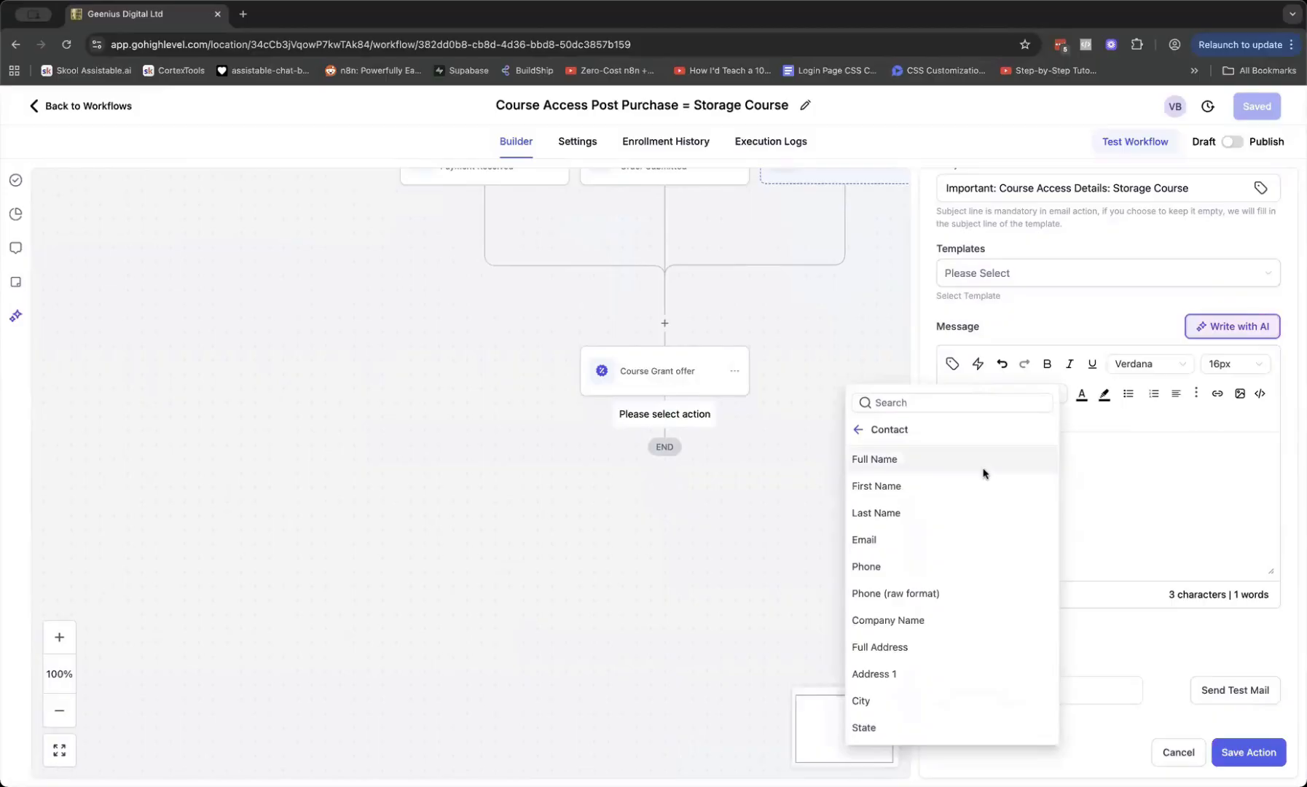
pyautogui.click(904, 490)
pyautogui.write(',')
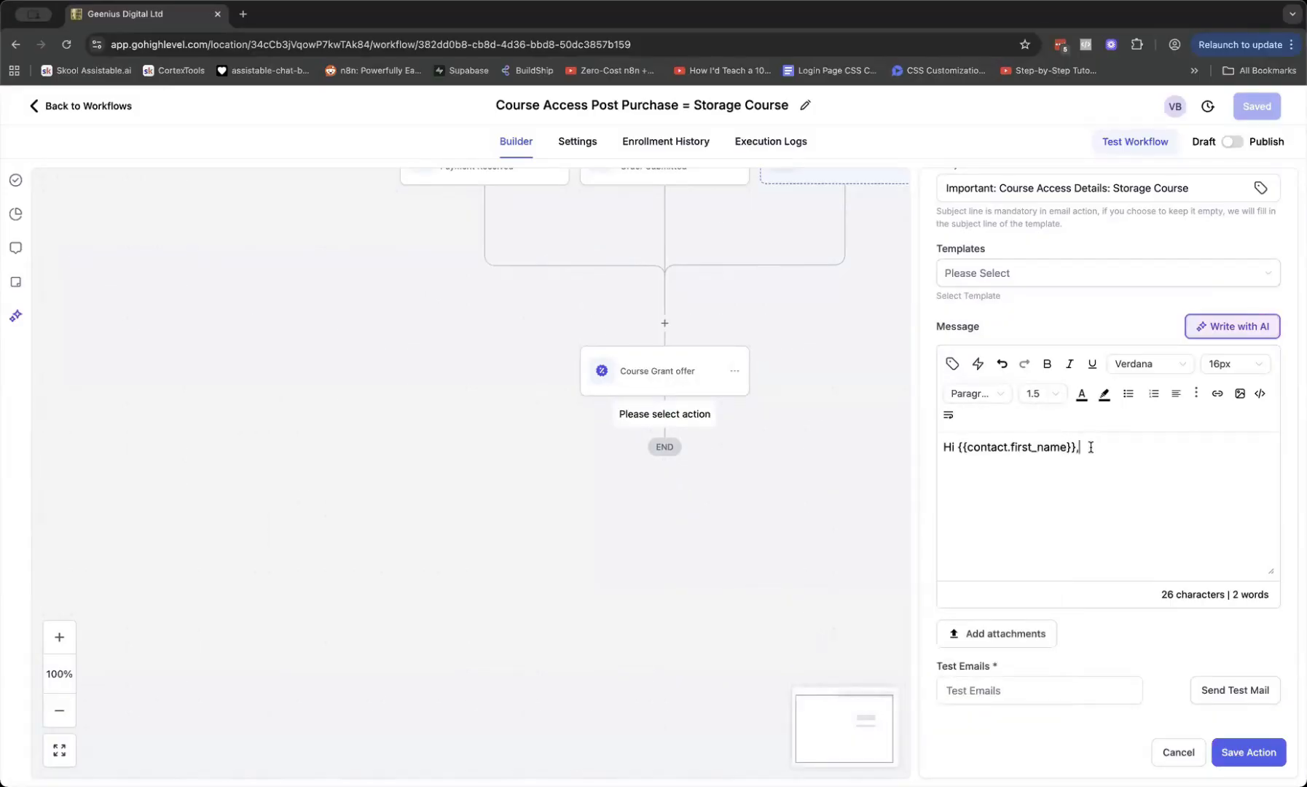
pyautogui.press('Return')
pyautogui.press('Return')
pyautogui.write('Here is the URLyou ne')
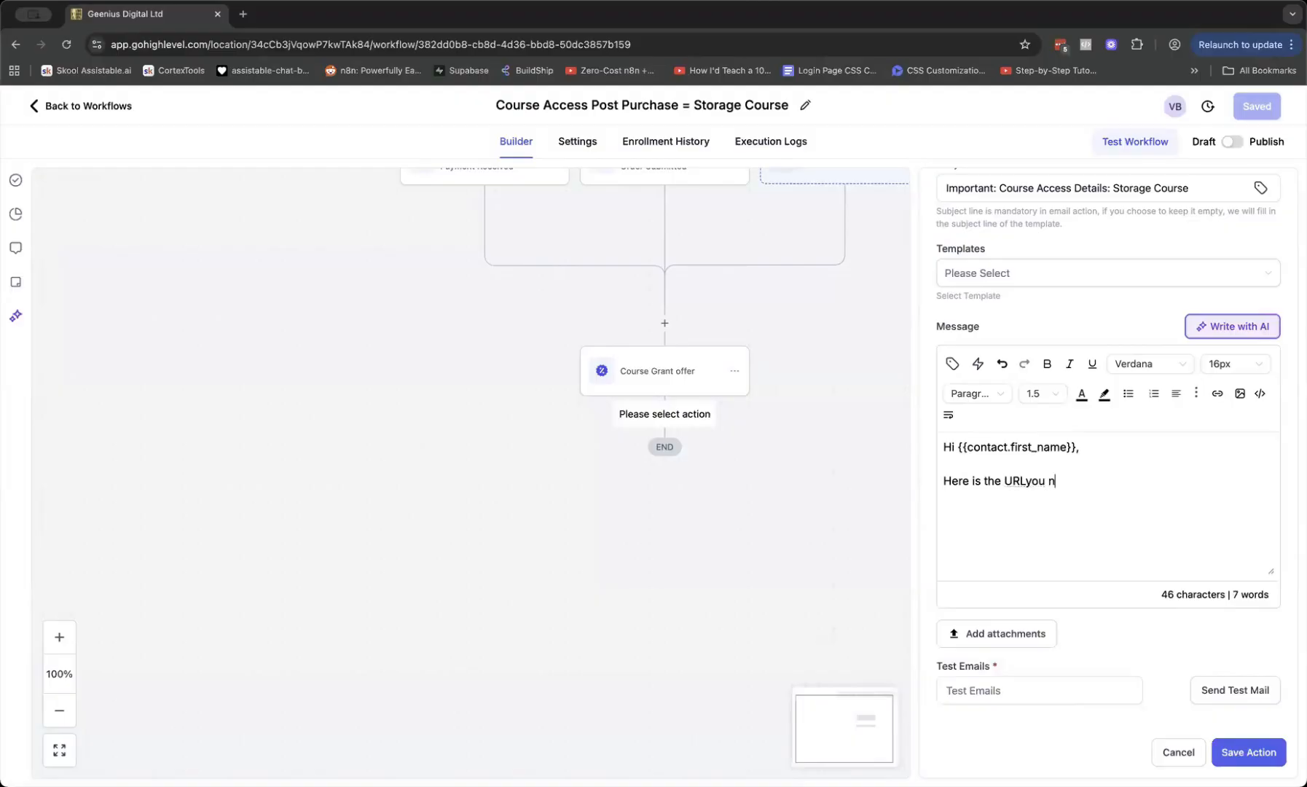
pyautogui.press('BackSpace')
pyautogui.press('BackSpace')
pyautogui.press('BackSpace')
pyautogui.press('BackSpace')
pyautogui.press('BackSpace')
pyautogui.press('BackSpace')
pyautogui.write('you need to acc')
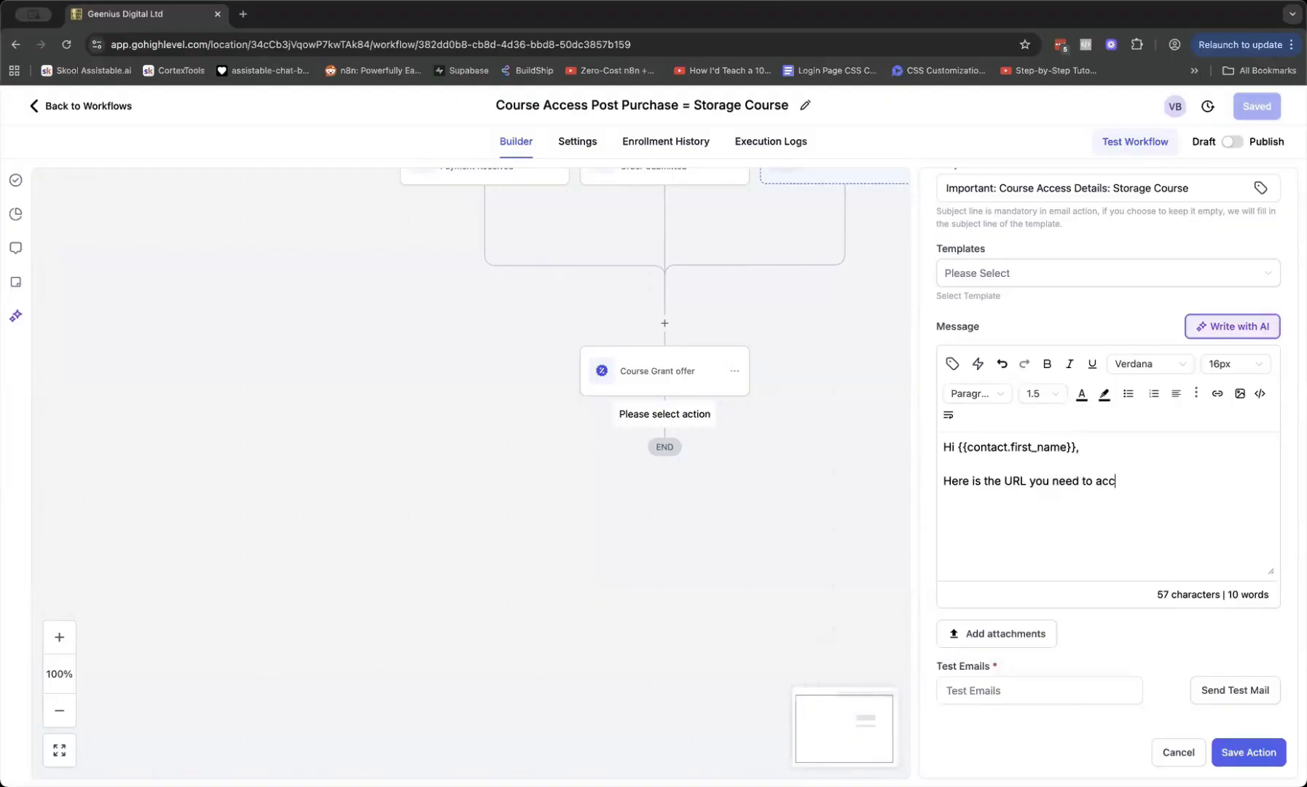
pyautogui.write('ess your members are')
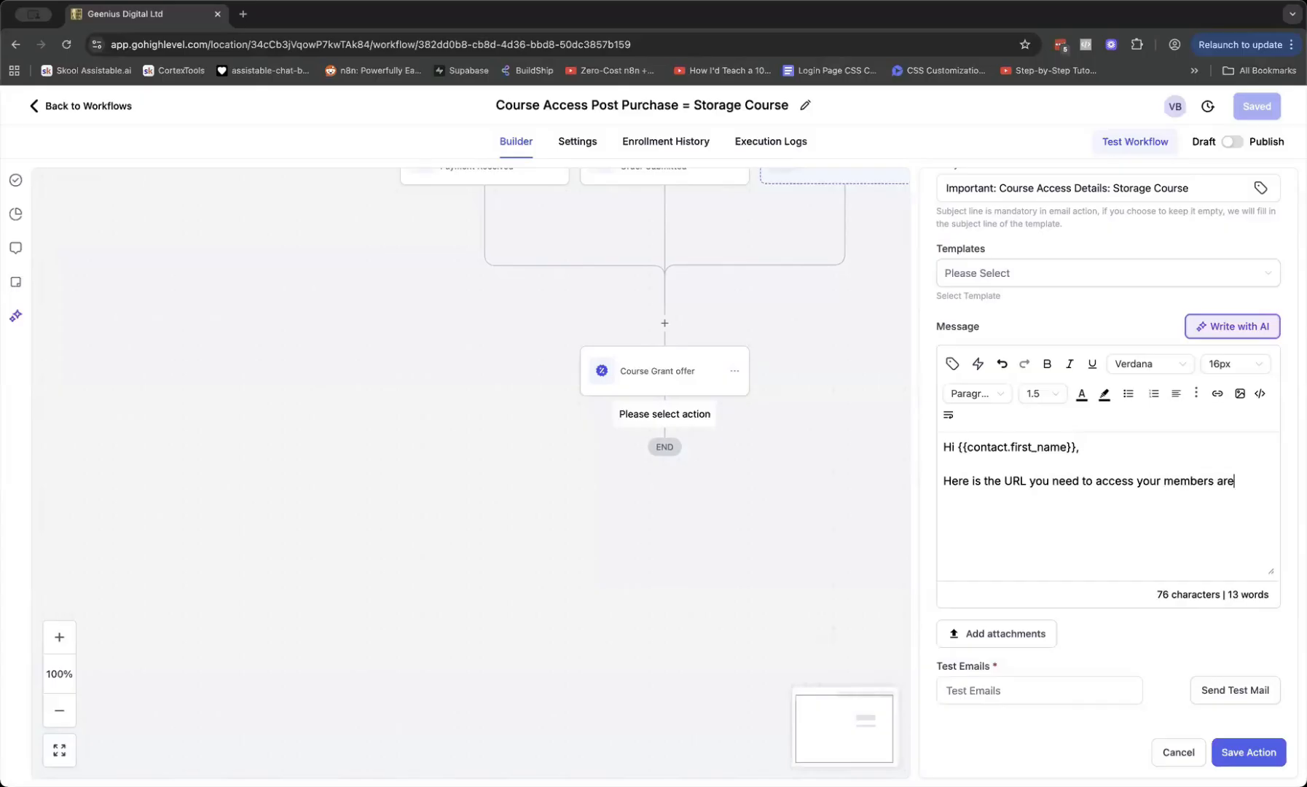
pyautogui.write('a:')
# Paste the members-area link, add the password note and 'Kind regards, Internet Business School', then save
pyautogui.press('Return')
pyautogui.write('https://ibsmembers.app.clientclub.net/')
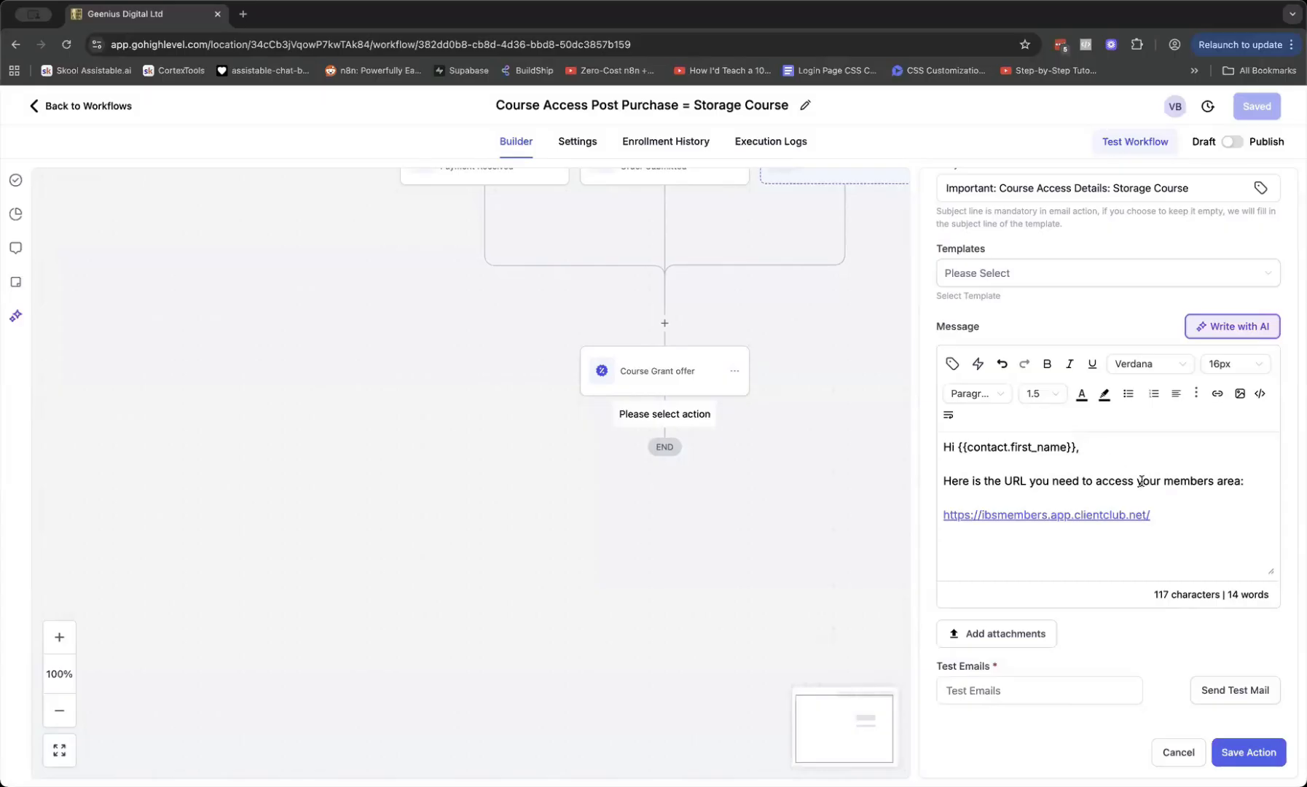
pyautogui.press('Return')
pyautogui.write('You will be able to c')
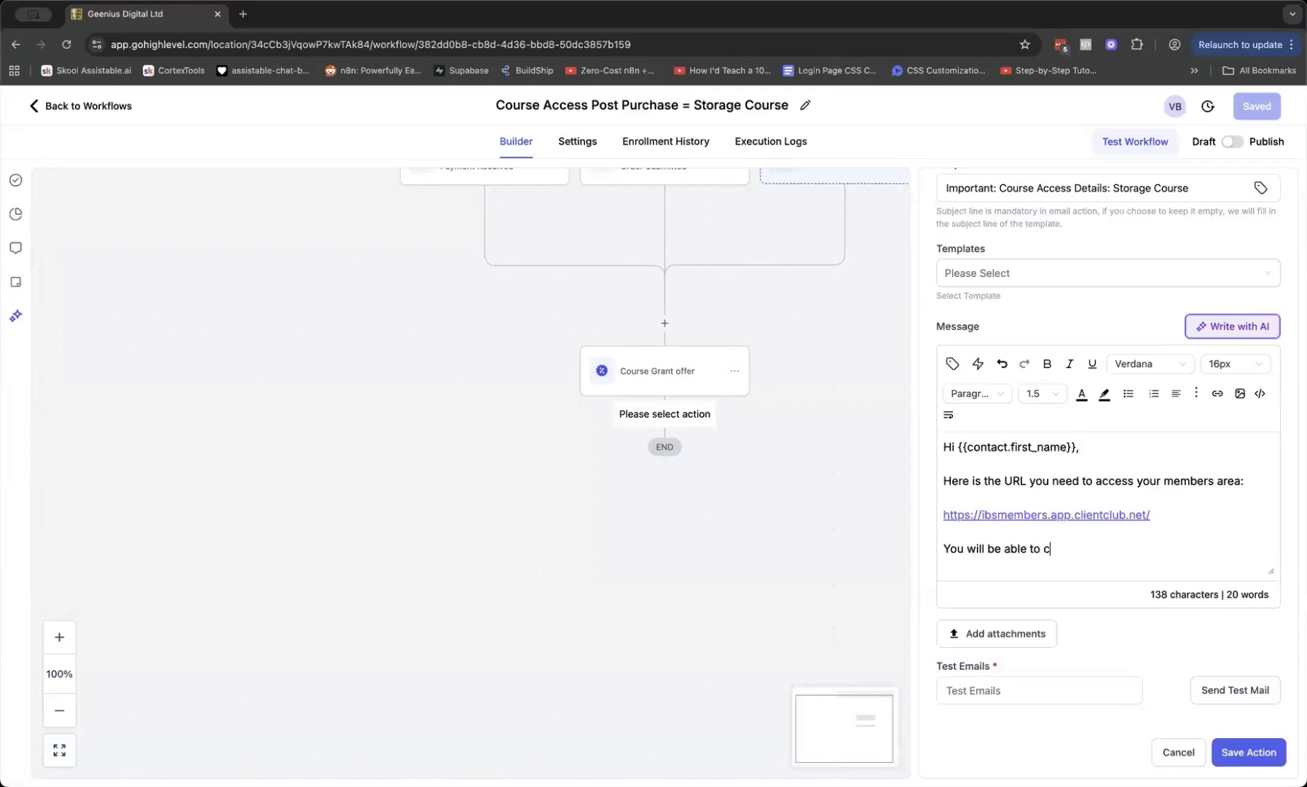
pyautogui.write('reate a password when y')
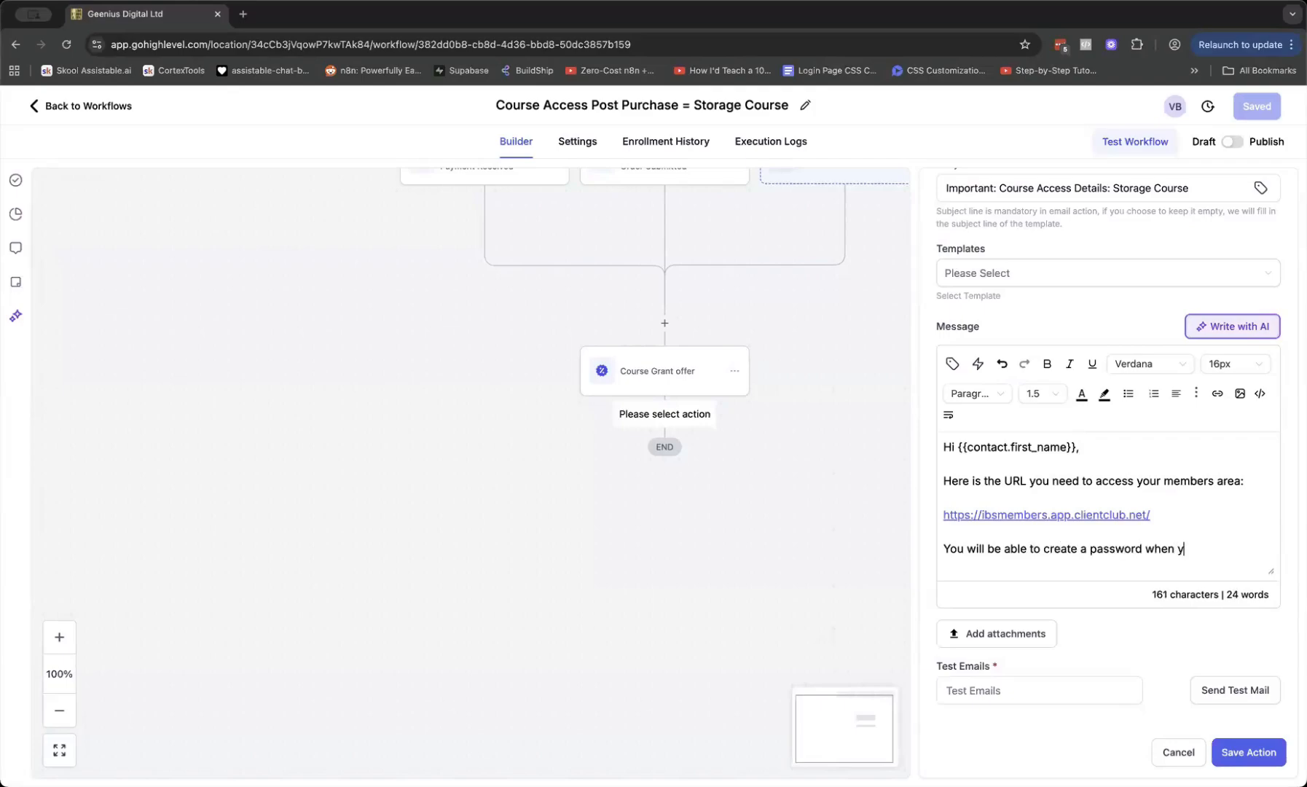
pyautogui.write('ou log in.')
pyautogui.press('Return')
pyautogui.write('Kin')
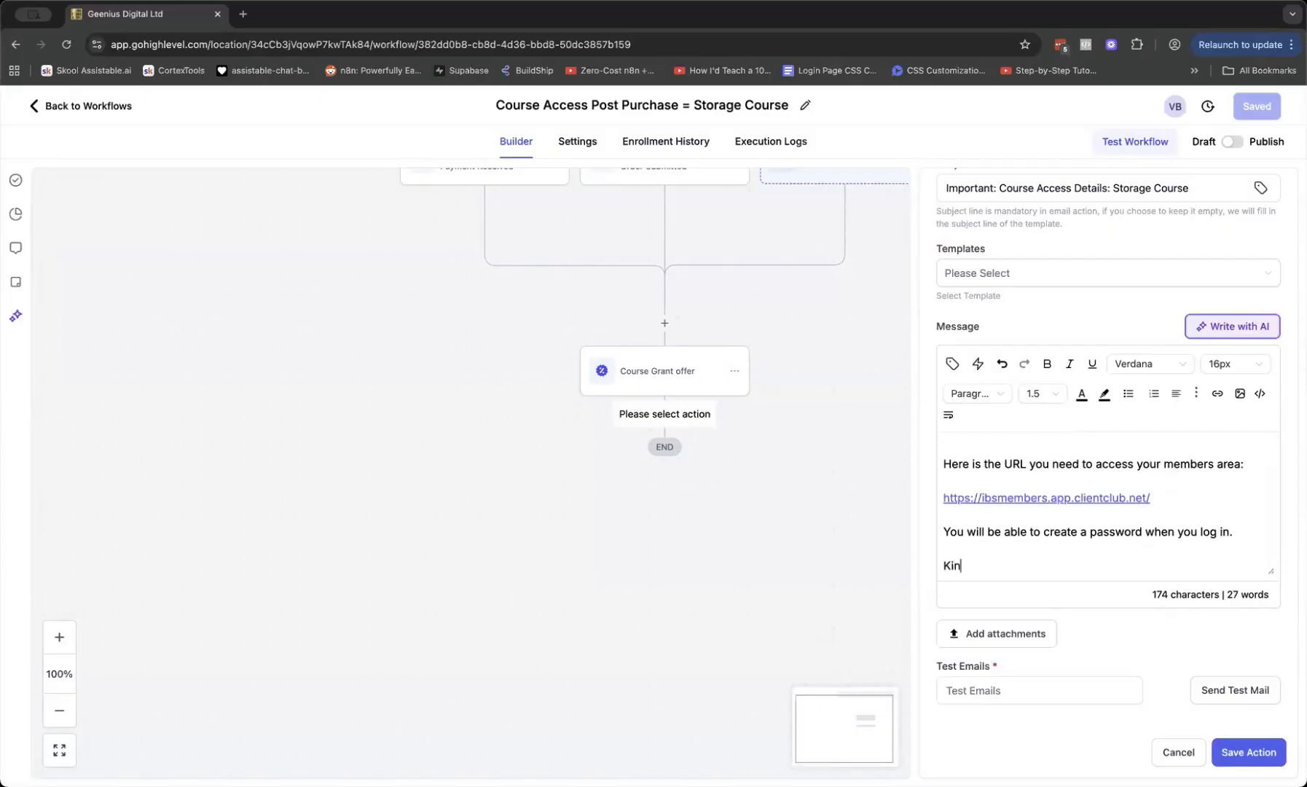
pyautogui.write('d regards,')
pyautogui.press('Return')
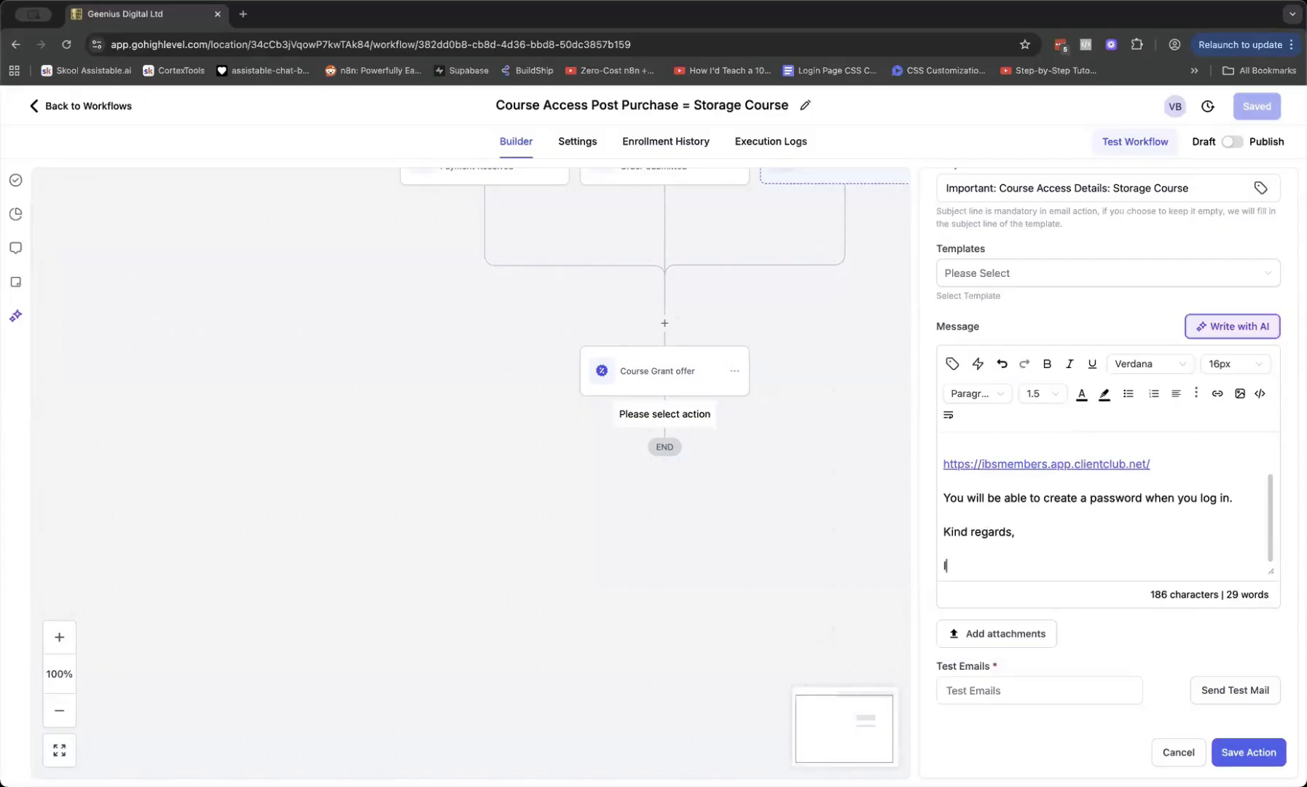
pyautogui.write('Internet Business ')
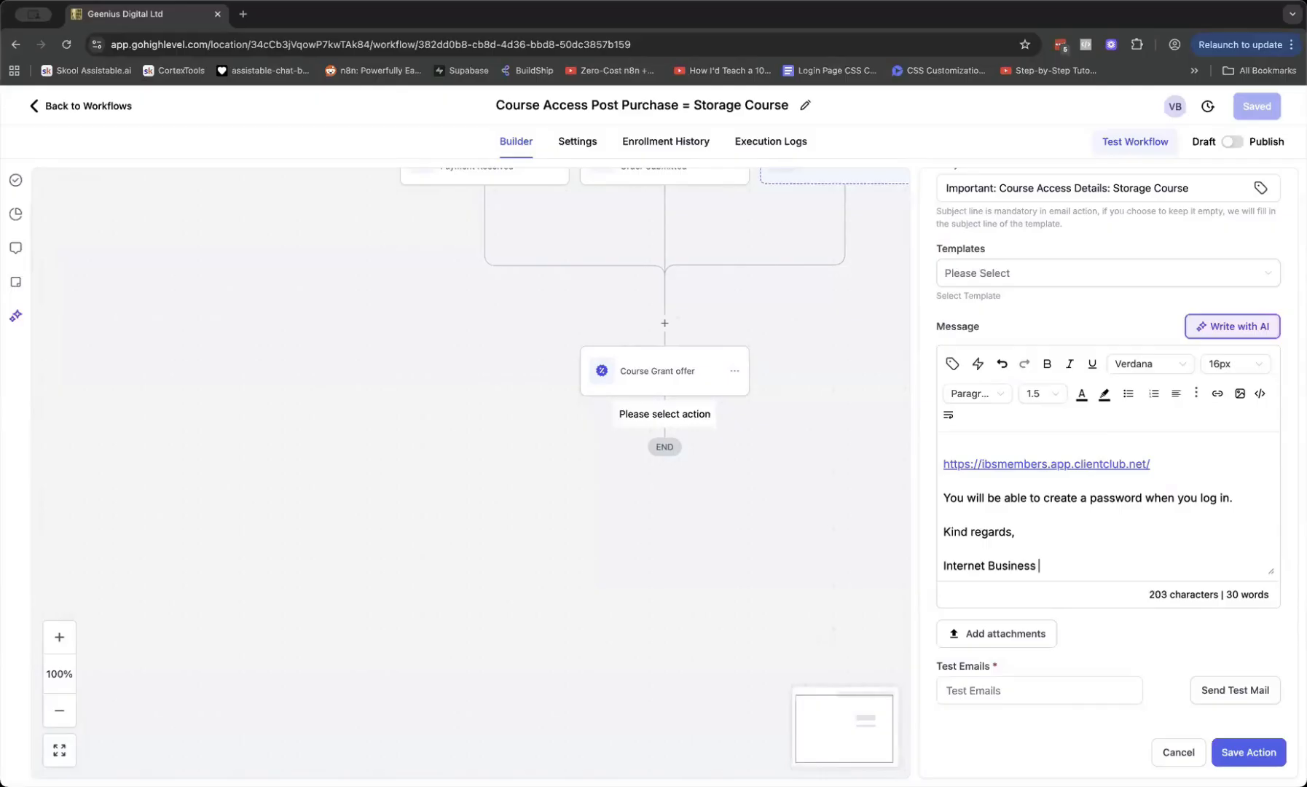
pyautogui.write('School')
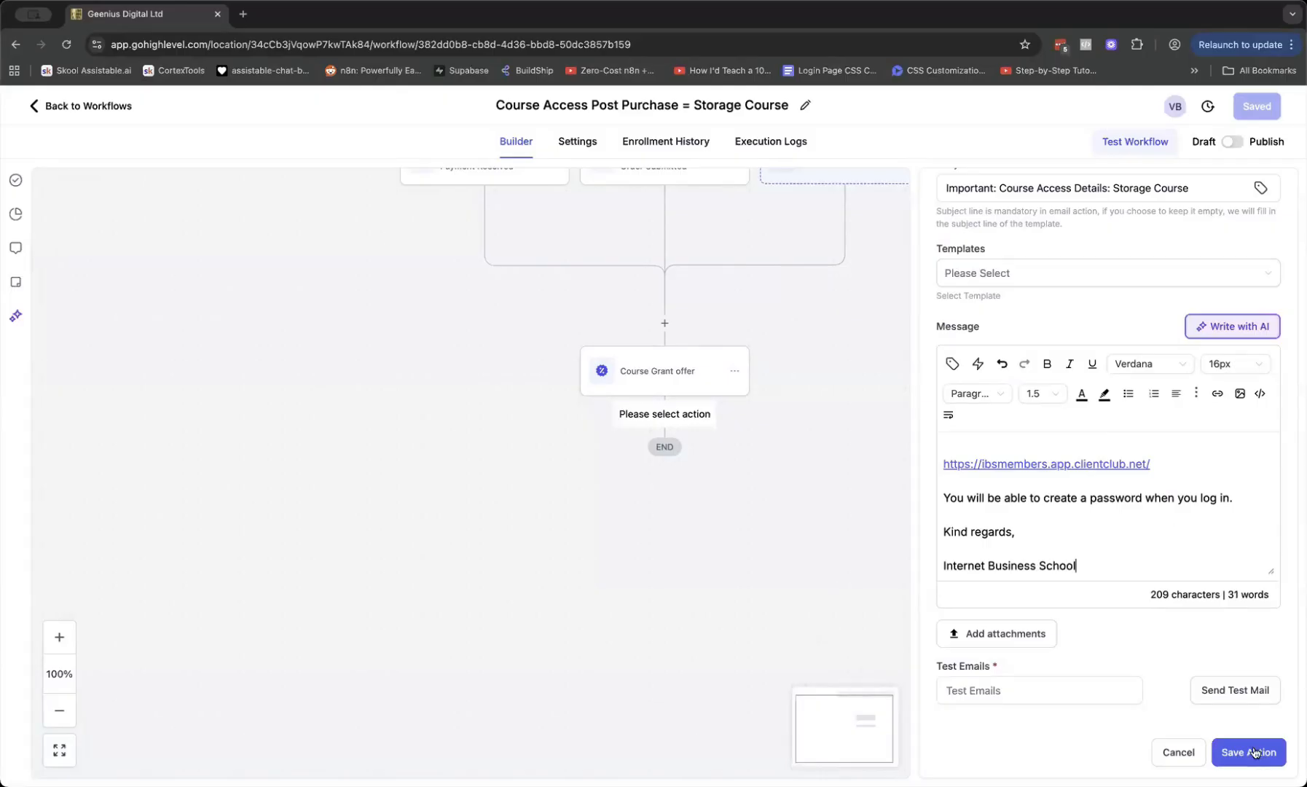
pyautogui.click(1251, 752)
# Save the Course Access workflow and switch it from Draft to Publish
pyautogui.moveTo(921, 427); pyautogui.dragTo(940, 603)
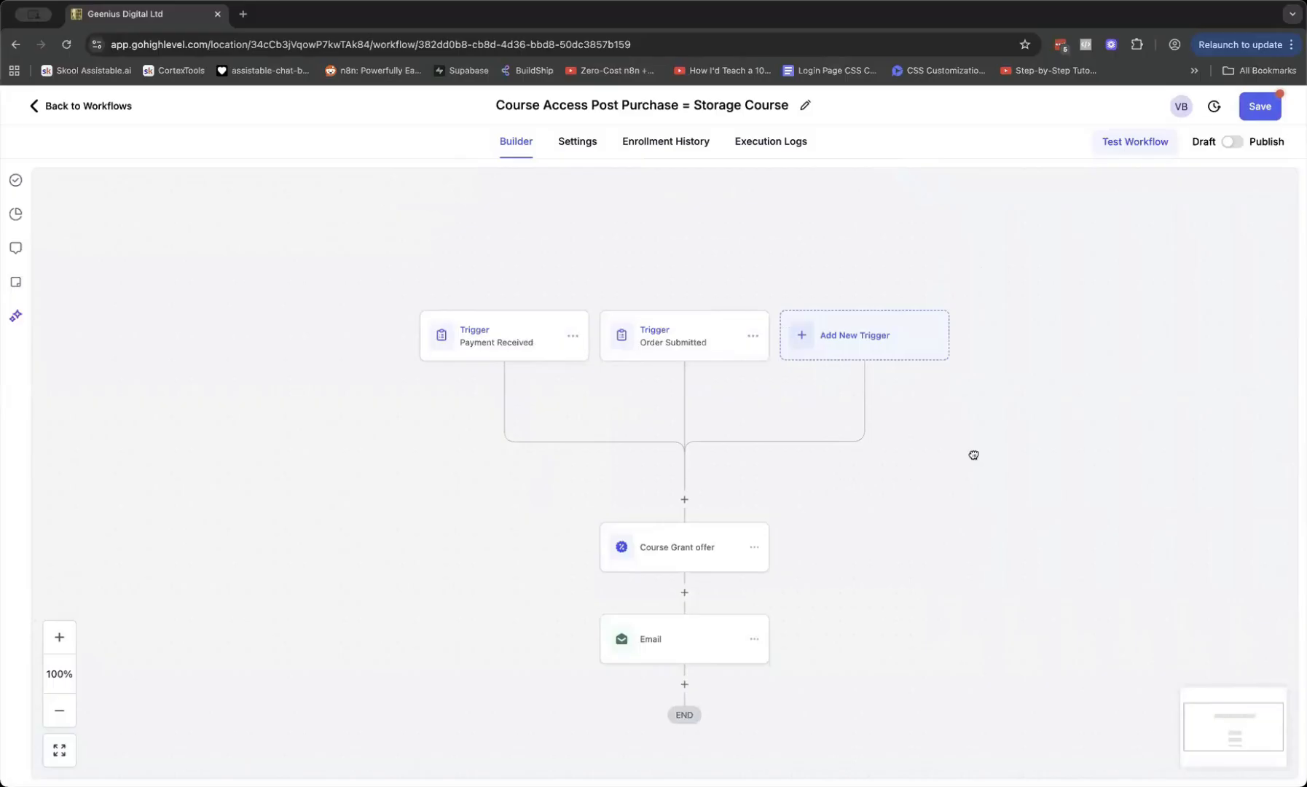
pyautogui.scroll(-3, 628, 344)
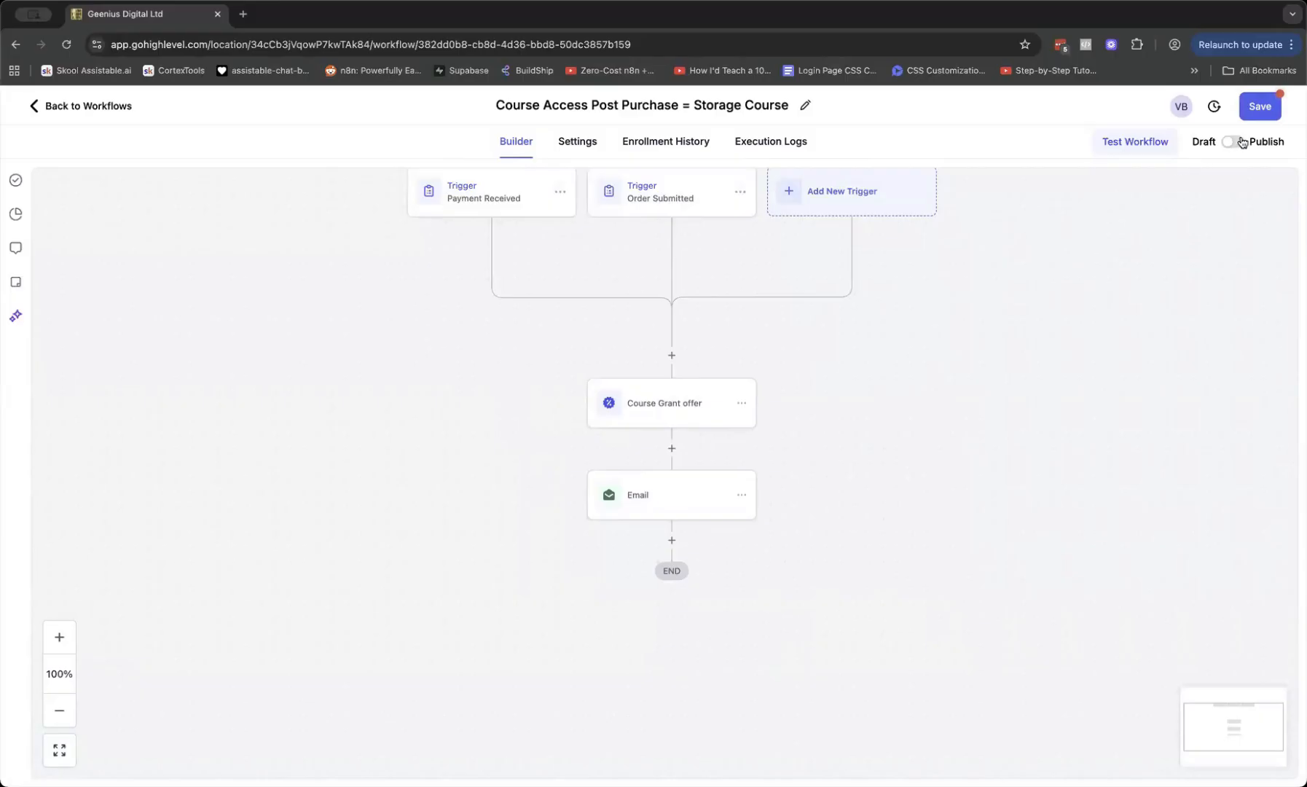
pyautogui.click(1260, 111)
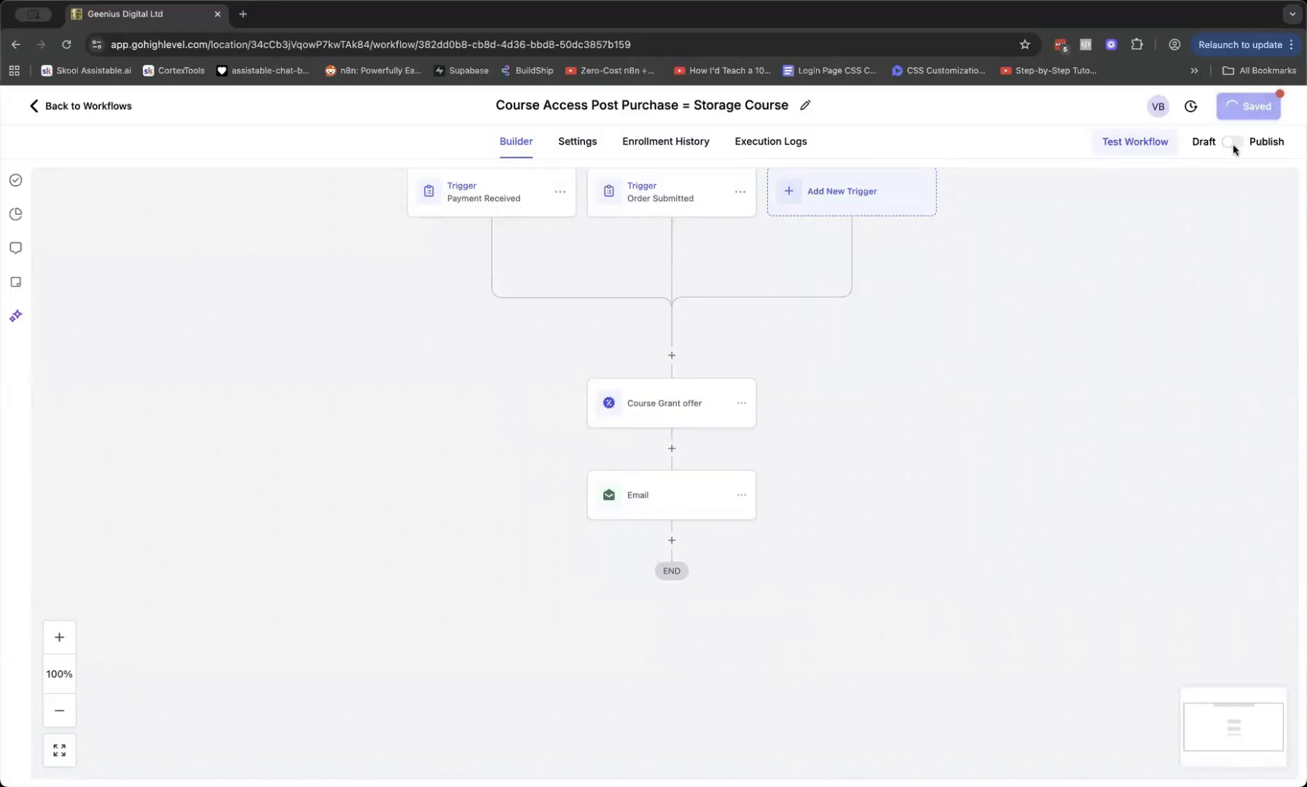
pyautogui.click(1277, 115)
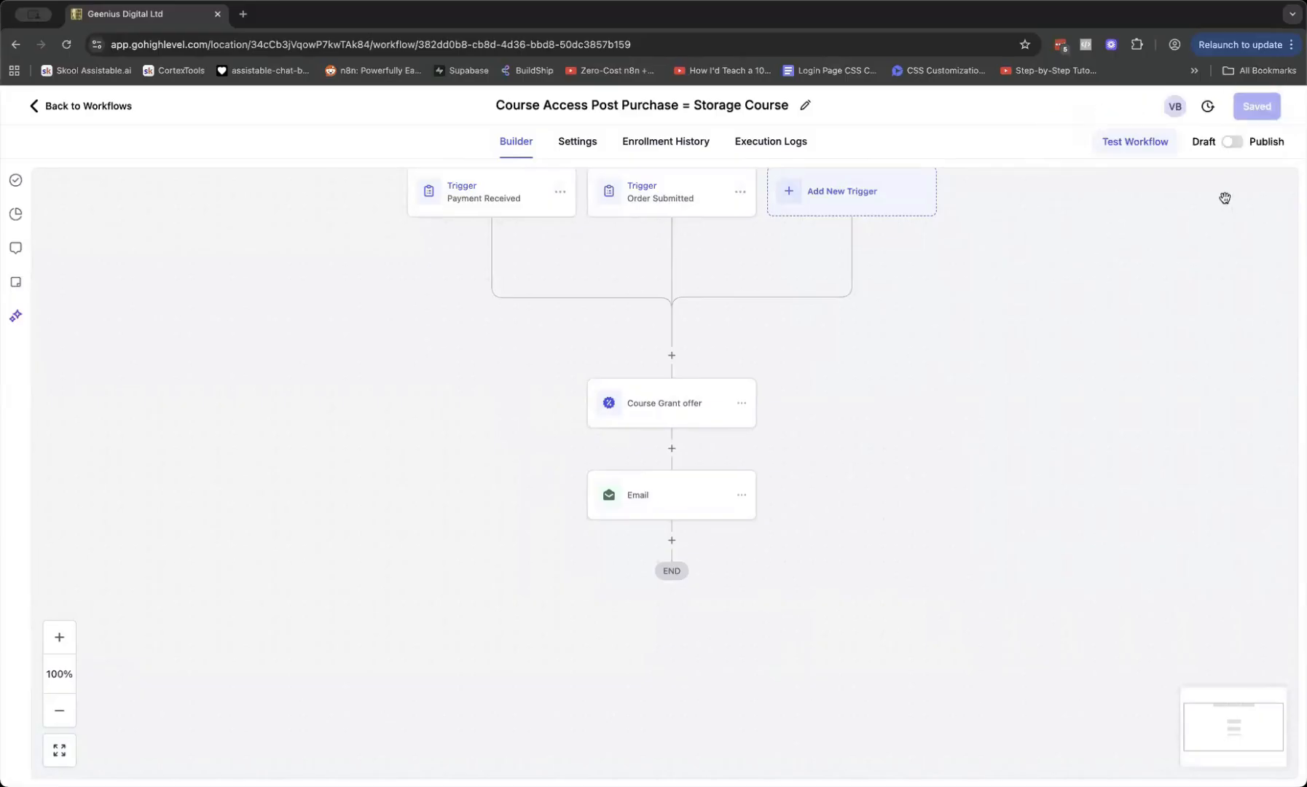
pyautogui.click(1232, 145)
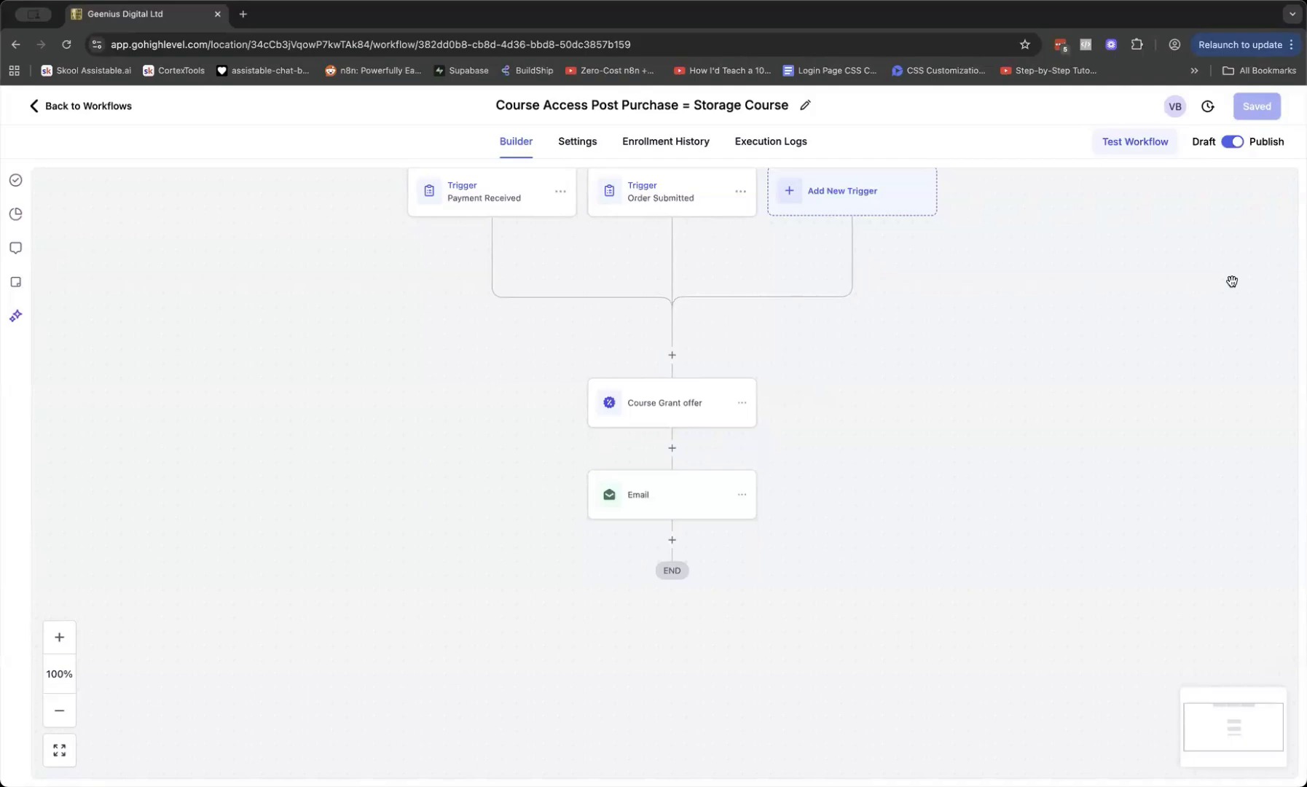
pyautogui.hscroll(1, 1094, 295)
pyautogui.scroll(2, 1100, 423)
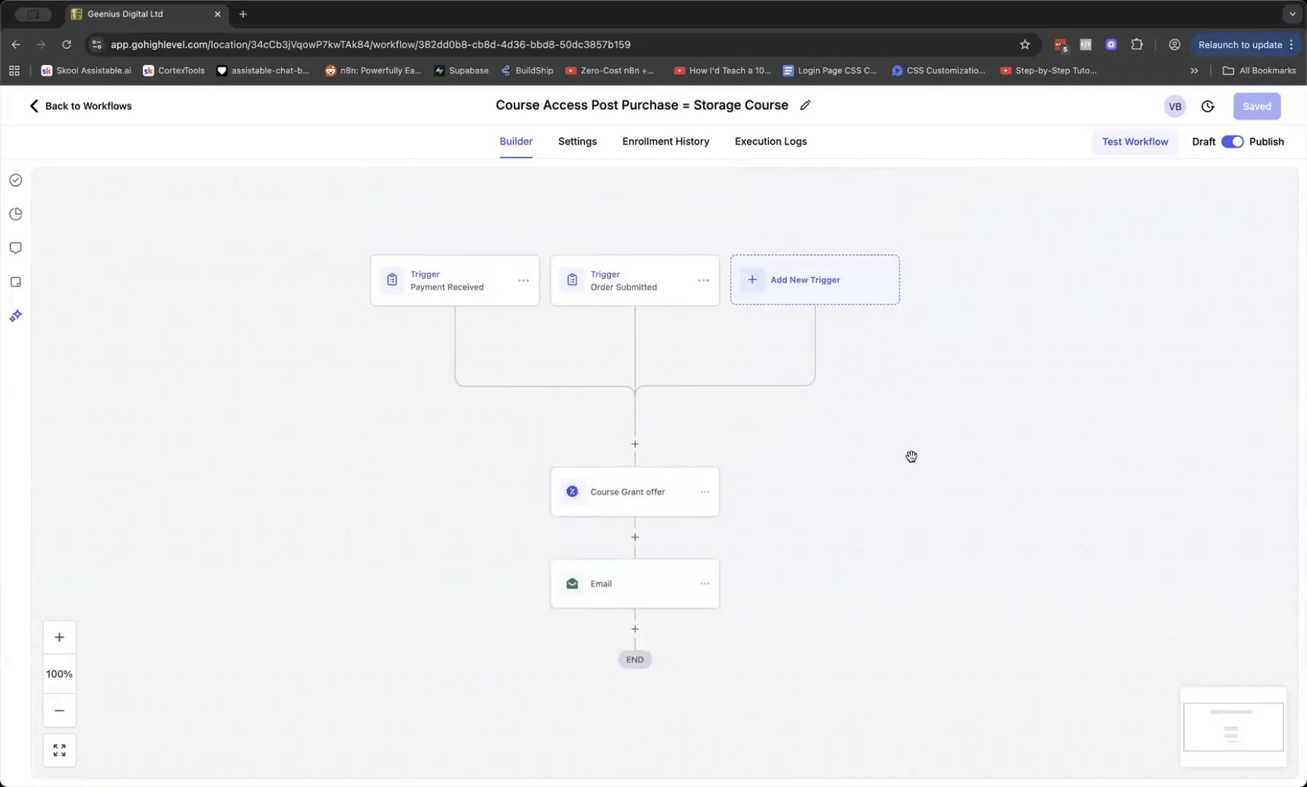
pyautogui.scroll(2, 912, 456)
pyautogui.hscroll(-1, 912, 456)
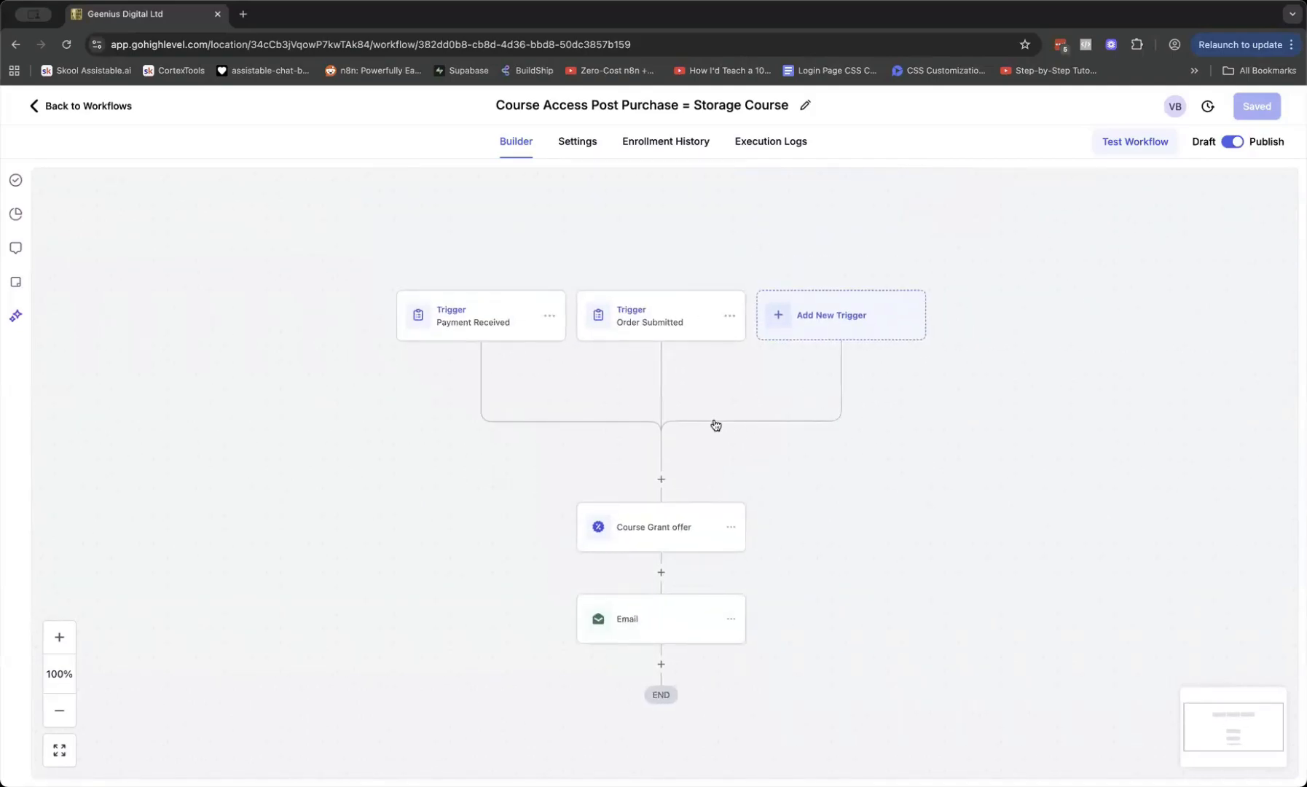
pyautogui.scroll(-1, 605, 336)
pyautogui.hscroll(-1, 605, 337)
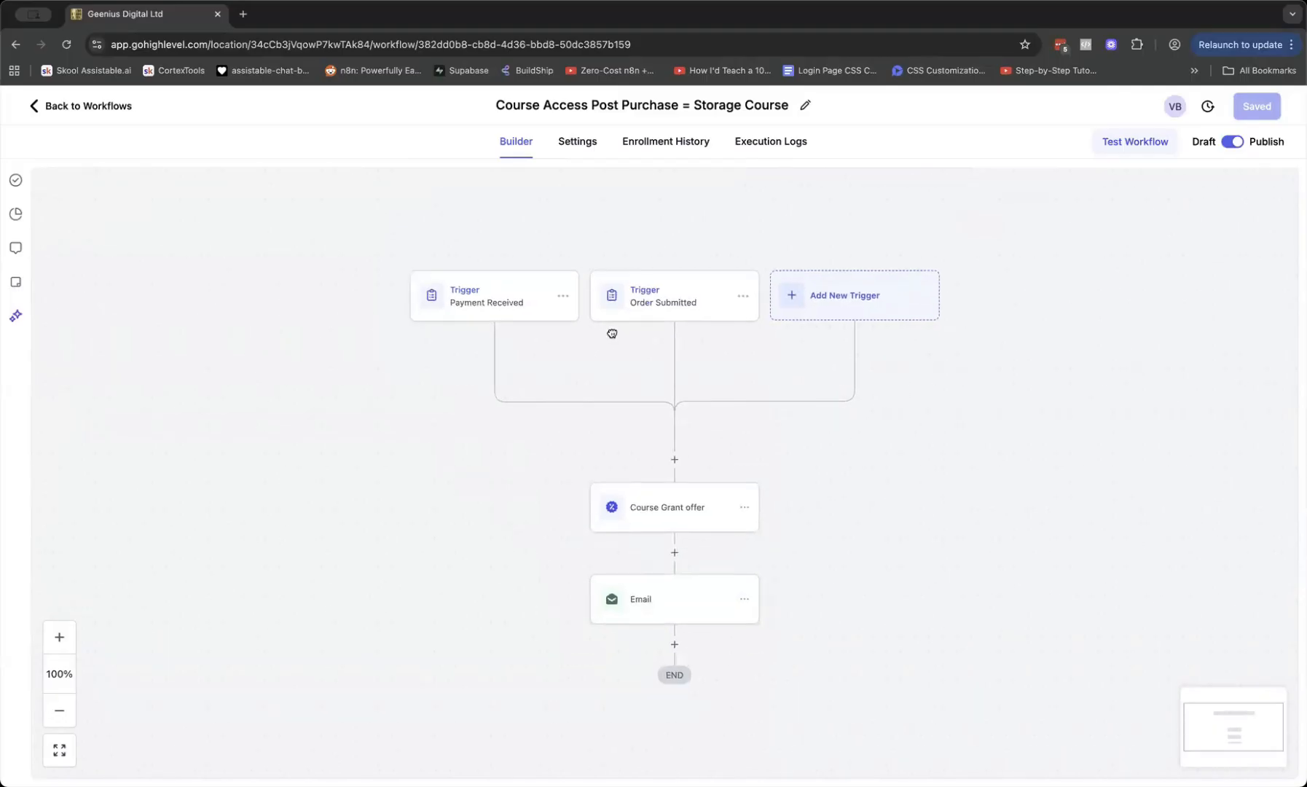
pyautogui.scroll(-1, 620, 332)
pyautogui.hscroll(-1, 619, 332)
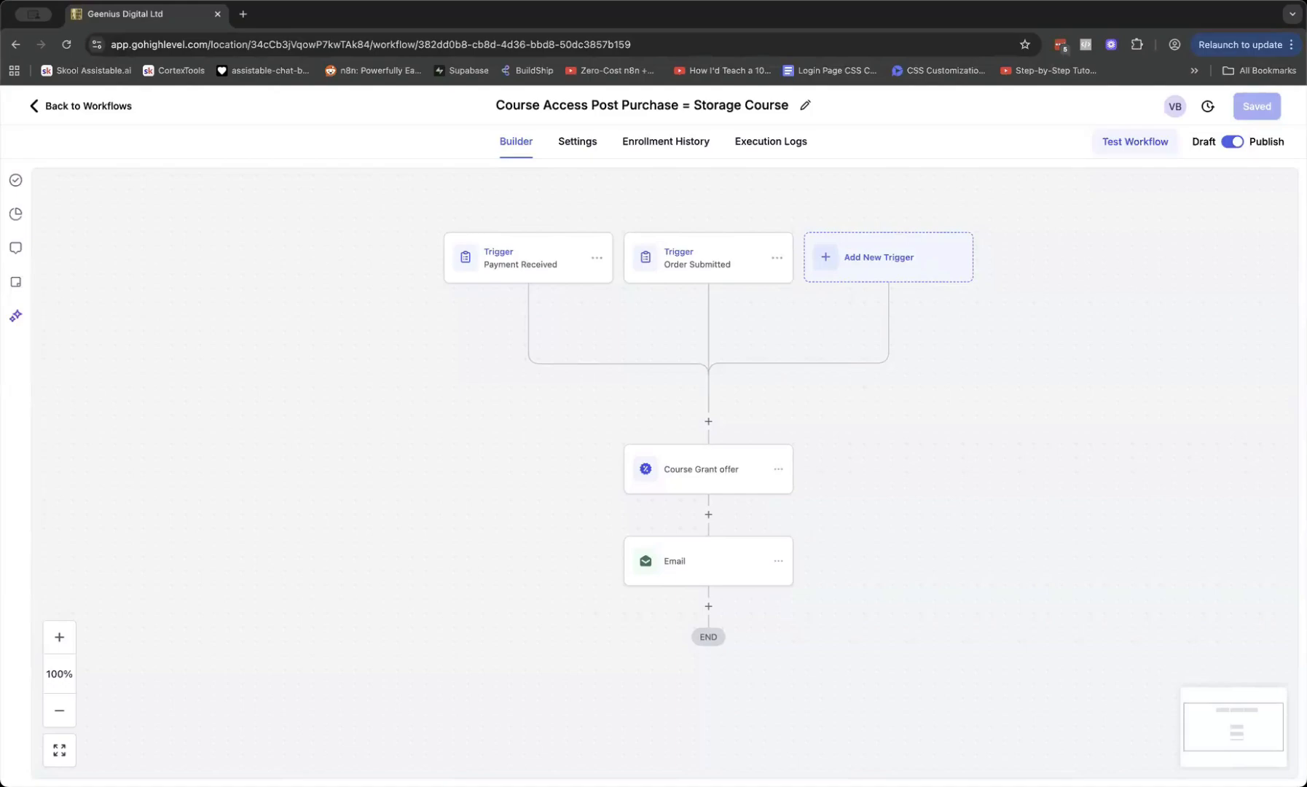
# From Sites > Funnels, open the test funnel's Course Test Sales Page and preview it in a new tab
pyautogui.click(112, 105)
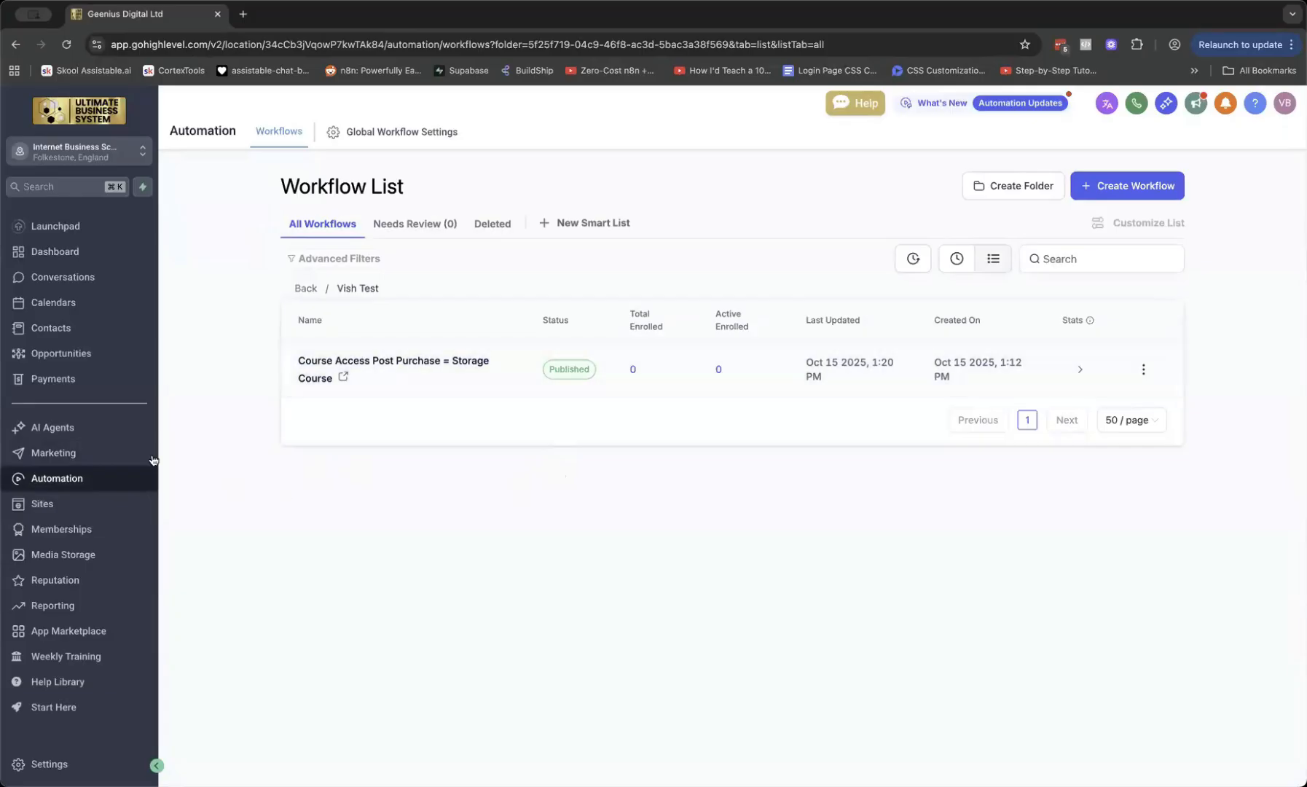
pyautogui.click(73, 227)
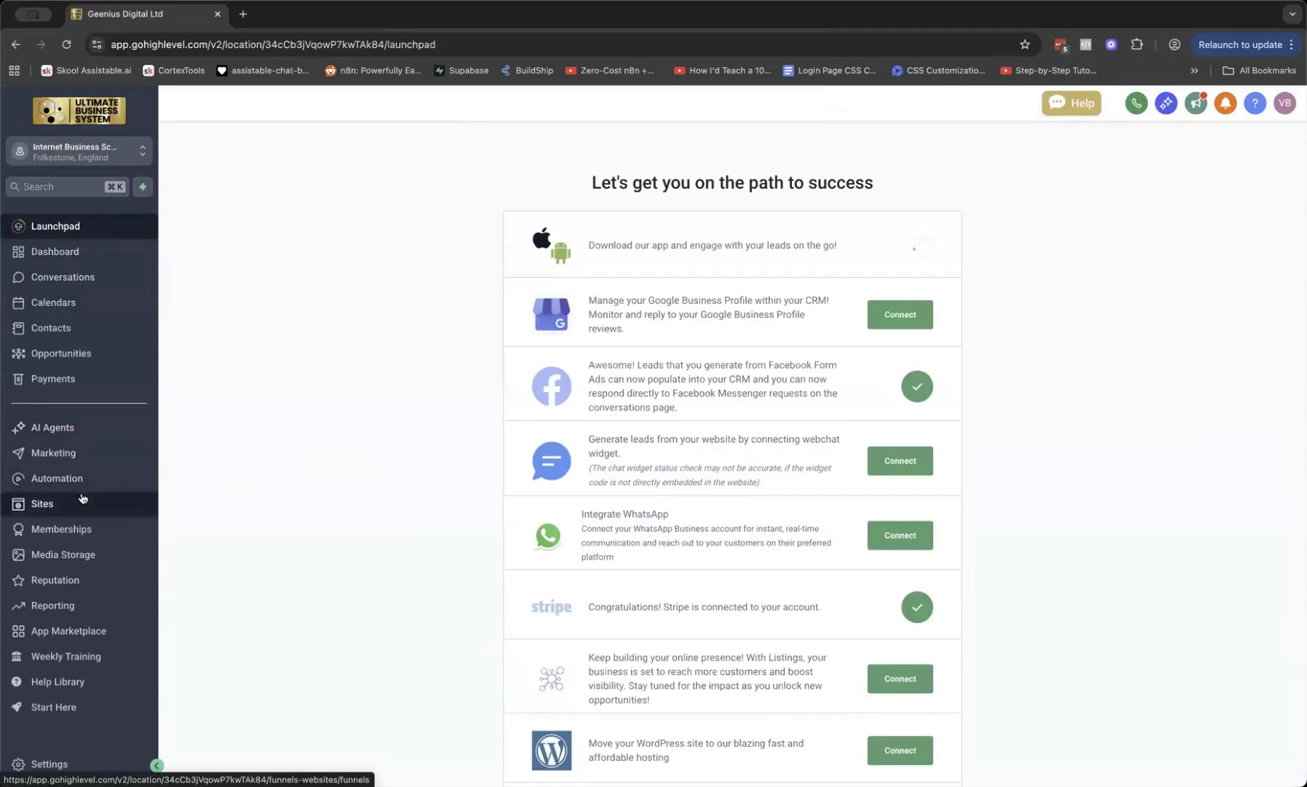
pyautogui.click(64, 508)
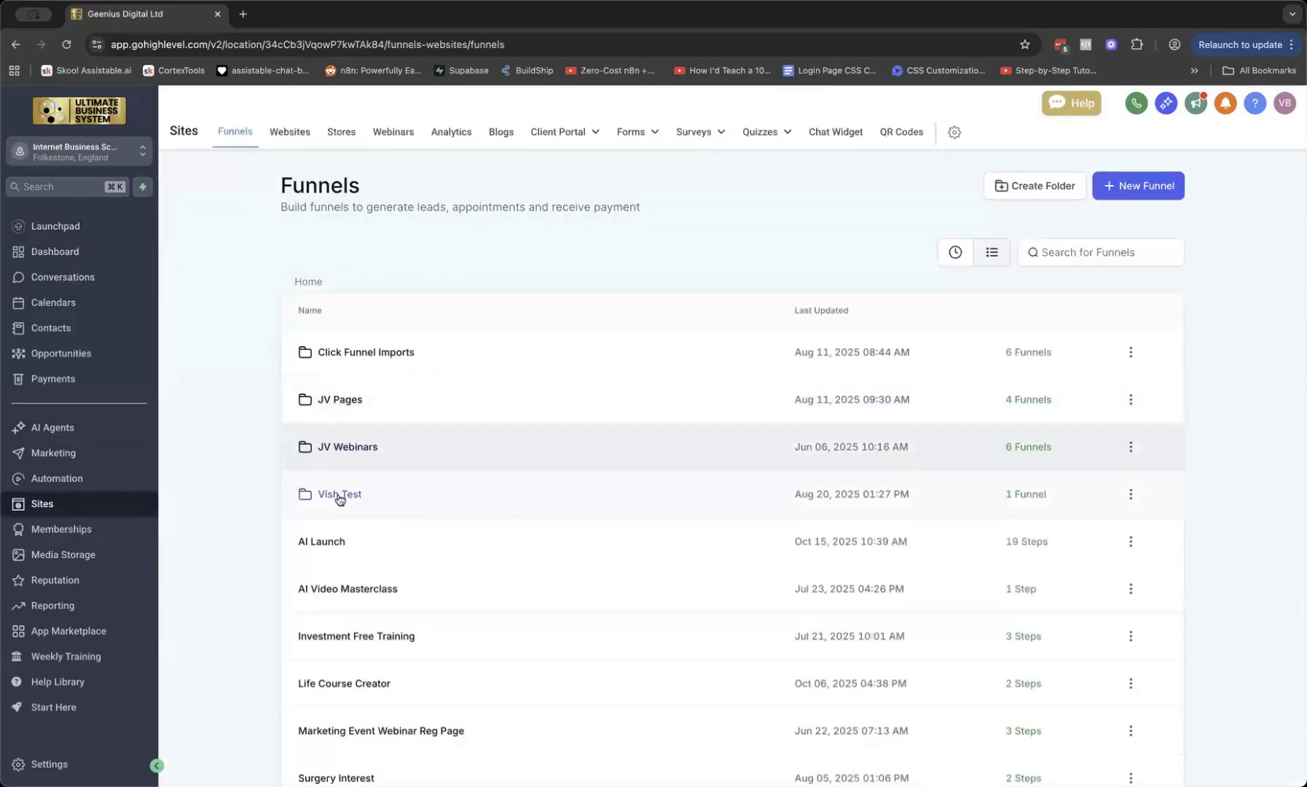
pyautogui.click(342, 496)
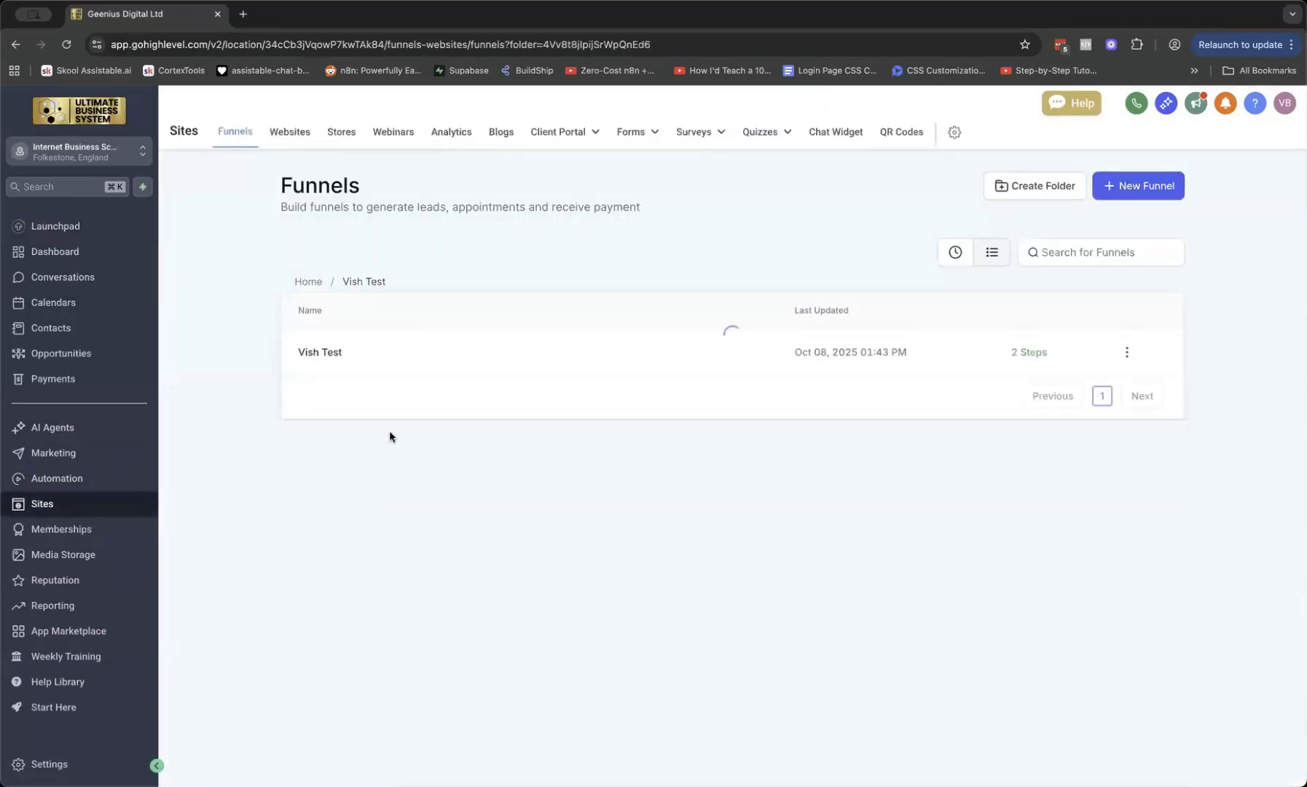
pyautogui.click(316, 354)
pyautogui.click(373, 352)
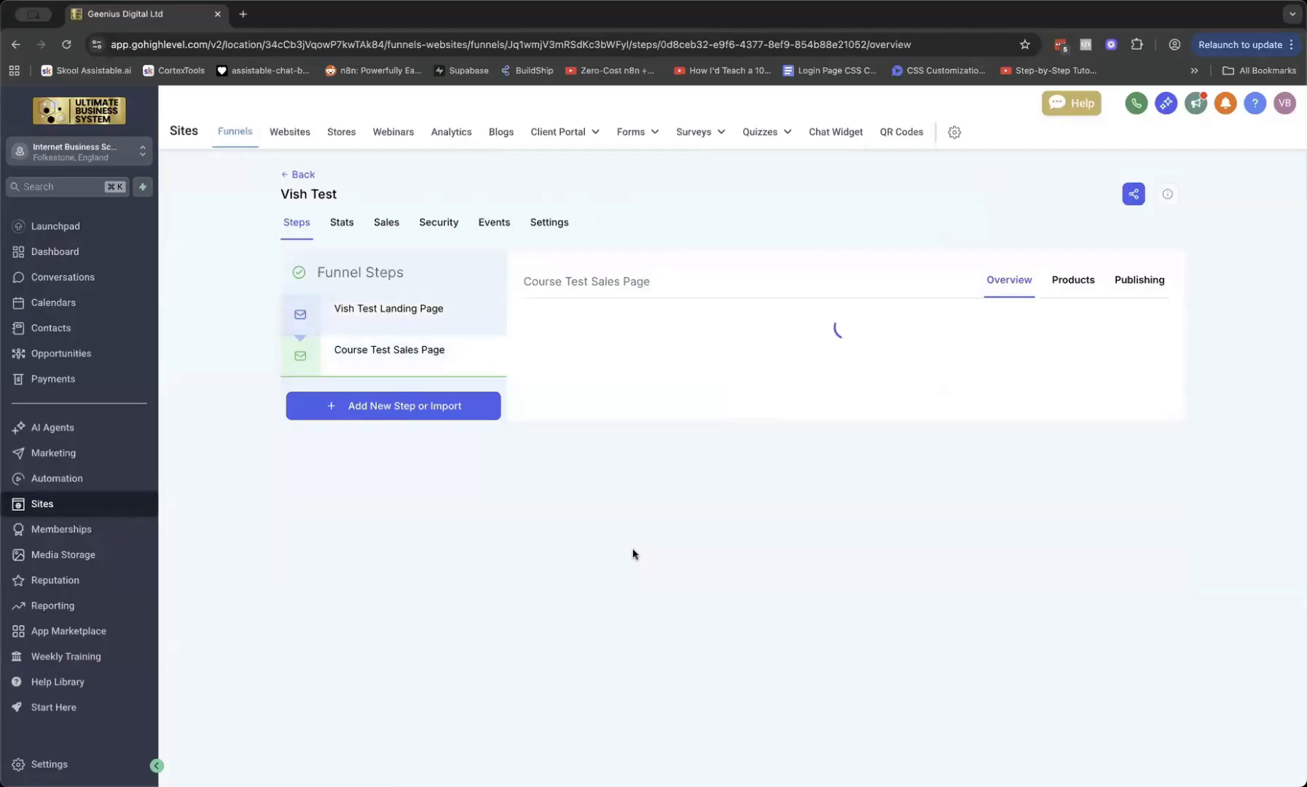
pyautogui.click(662, 558)
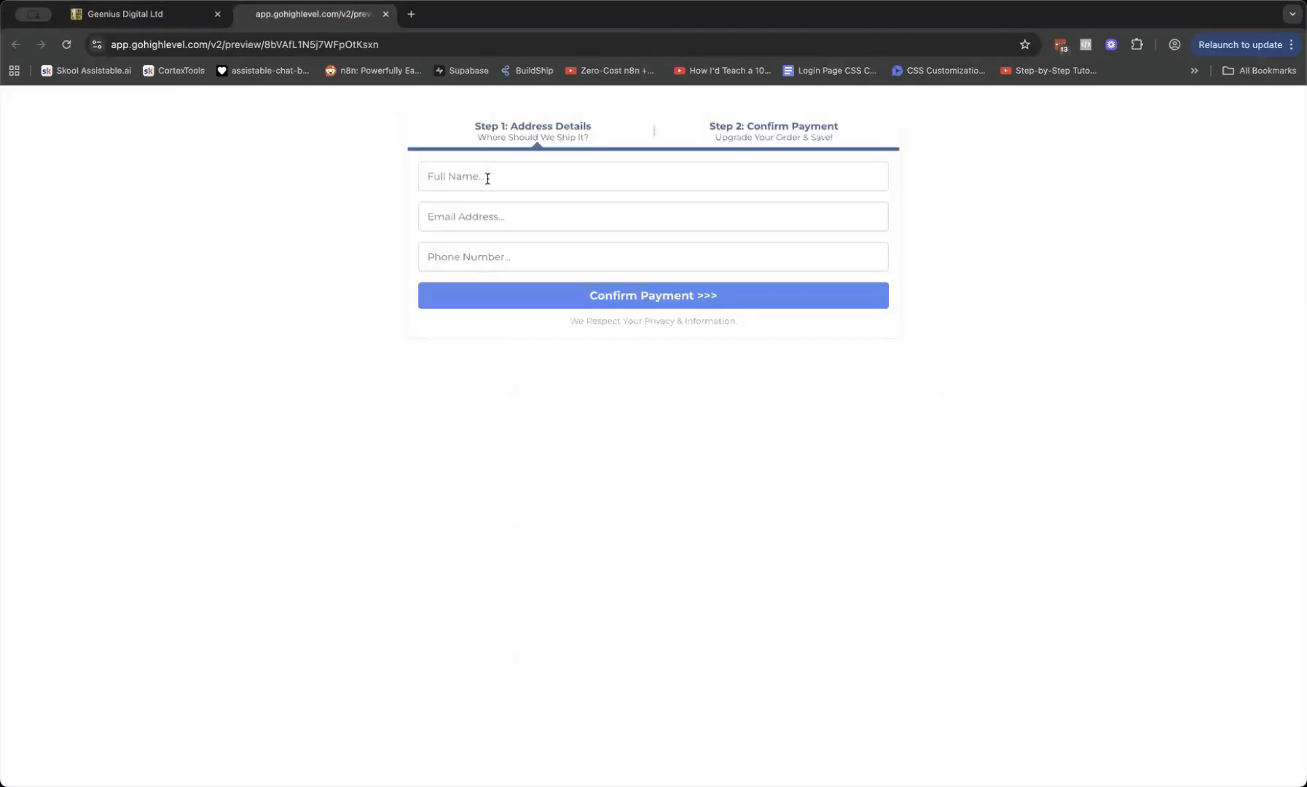
# Enter the buyer's full name, e-mail and phone number on Step 1 and continue to payment
pyautogui.click(487, 178)
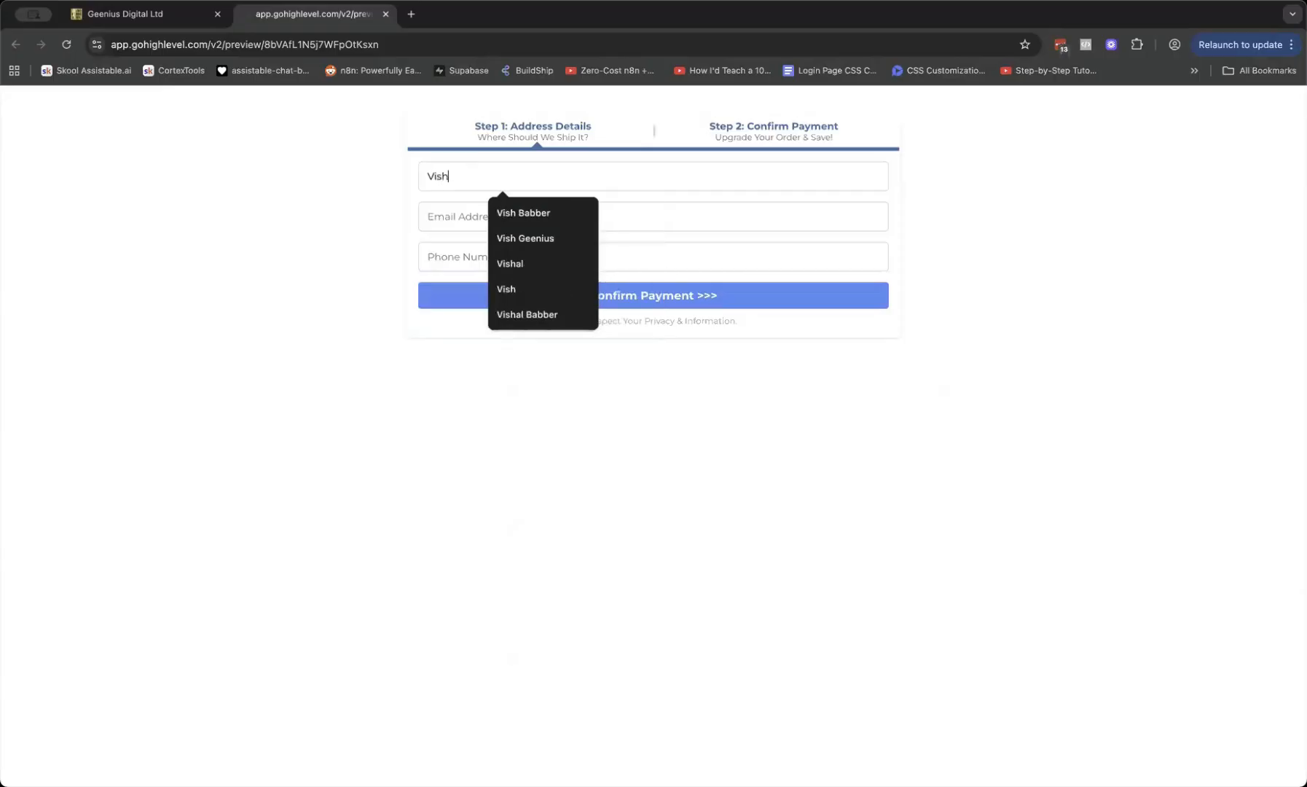
pyautogui.press('Tab')
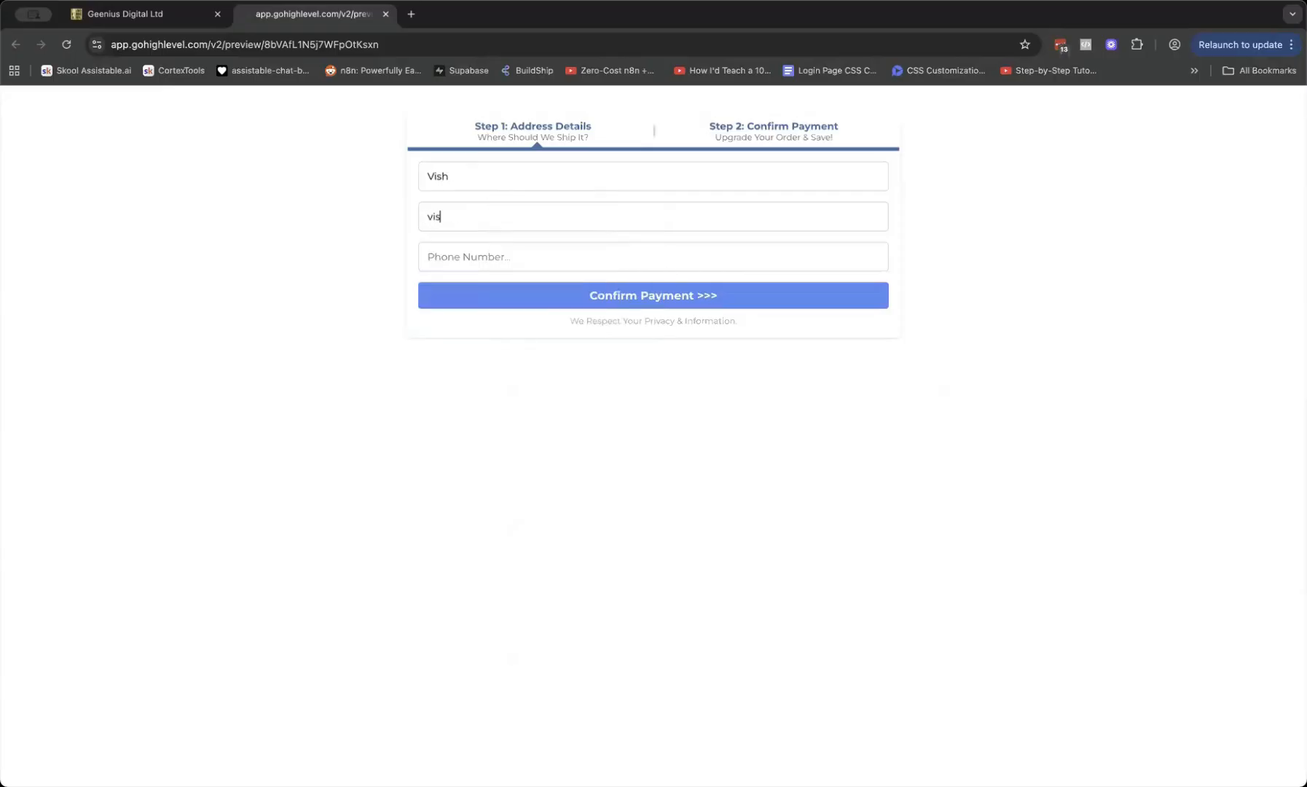
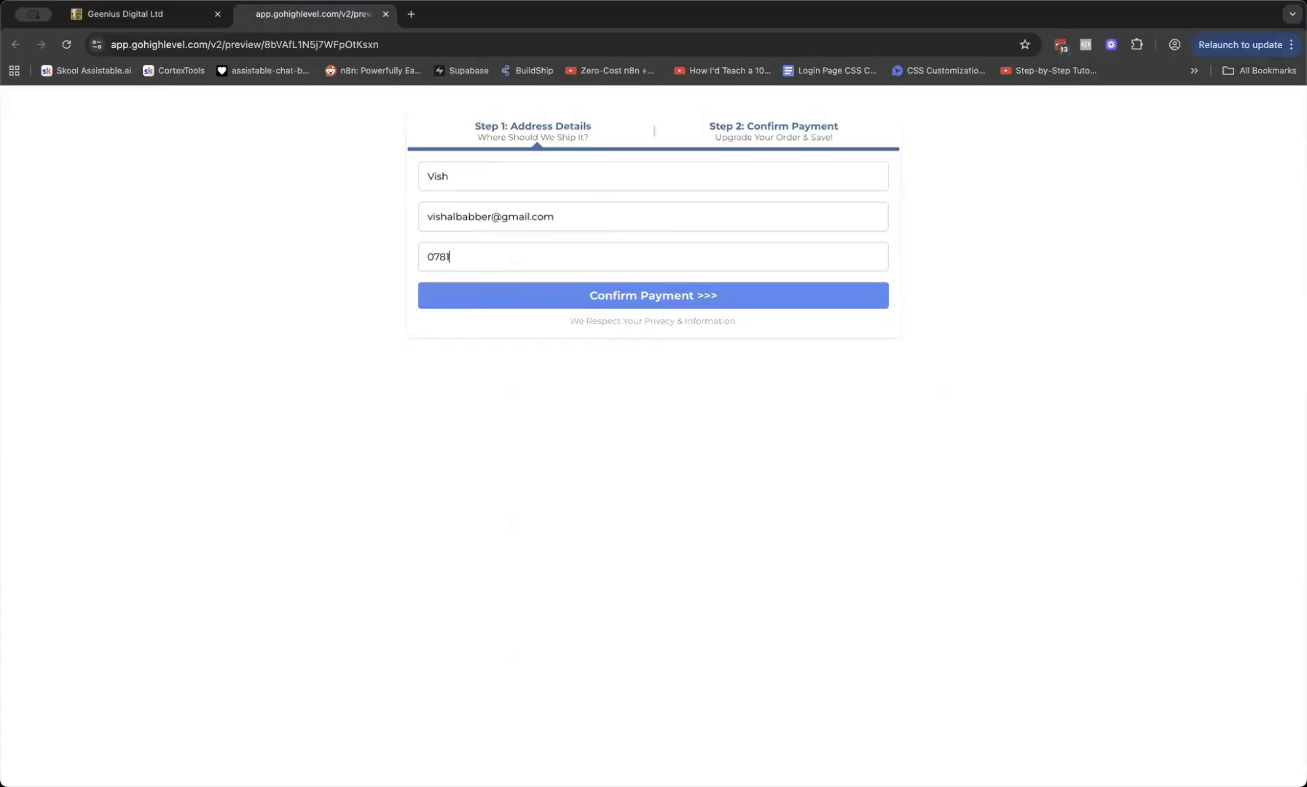
pyautogui.click(583, 299)
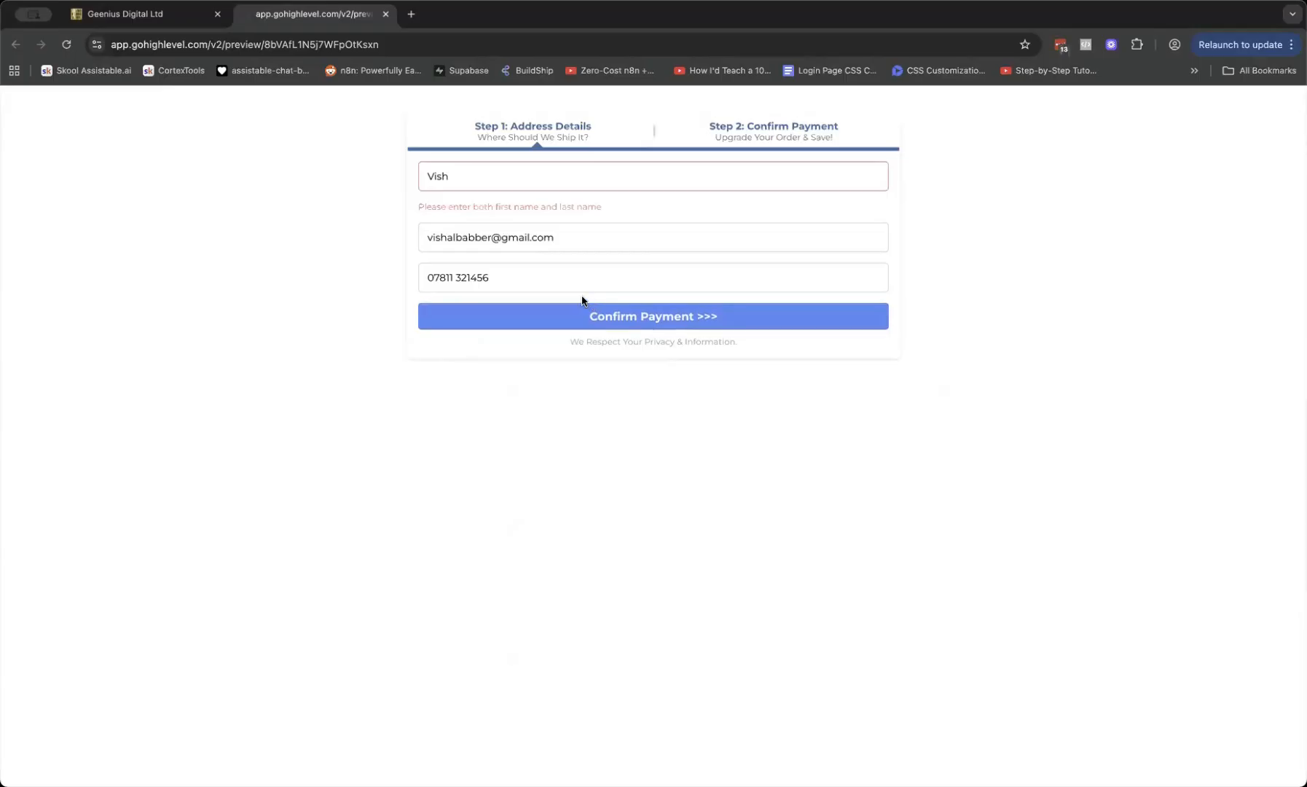
pyautogui.click(508, 173)
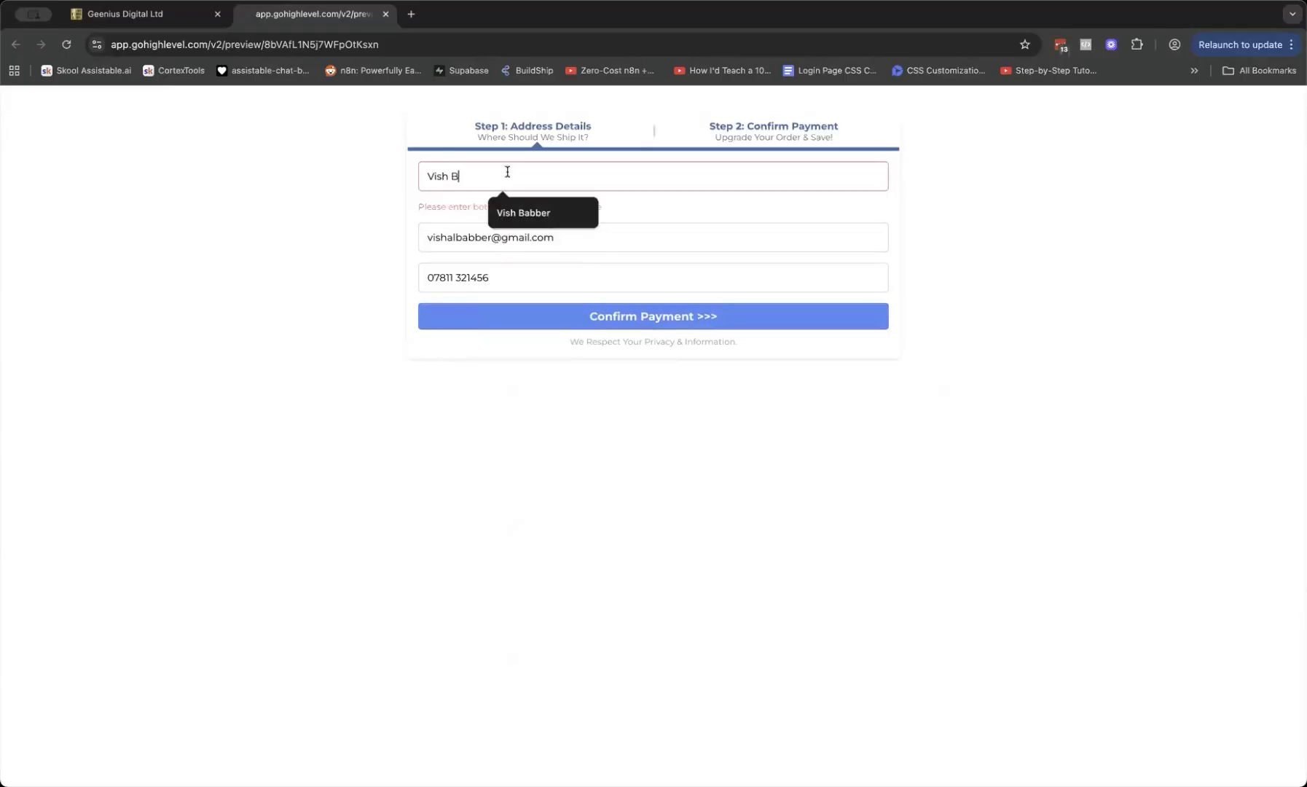
pyautogui.click(504, 314)
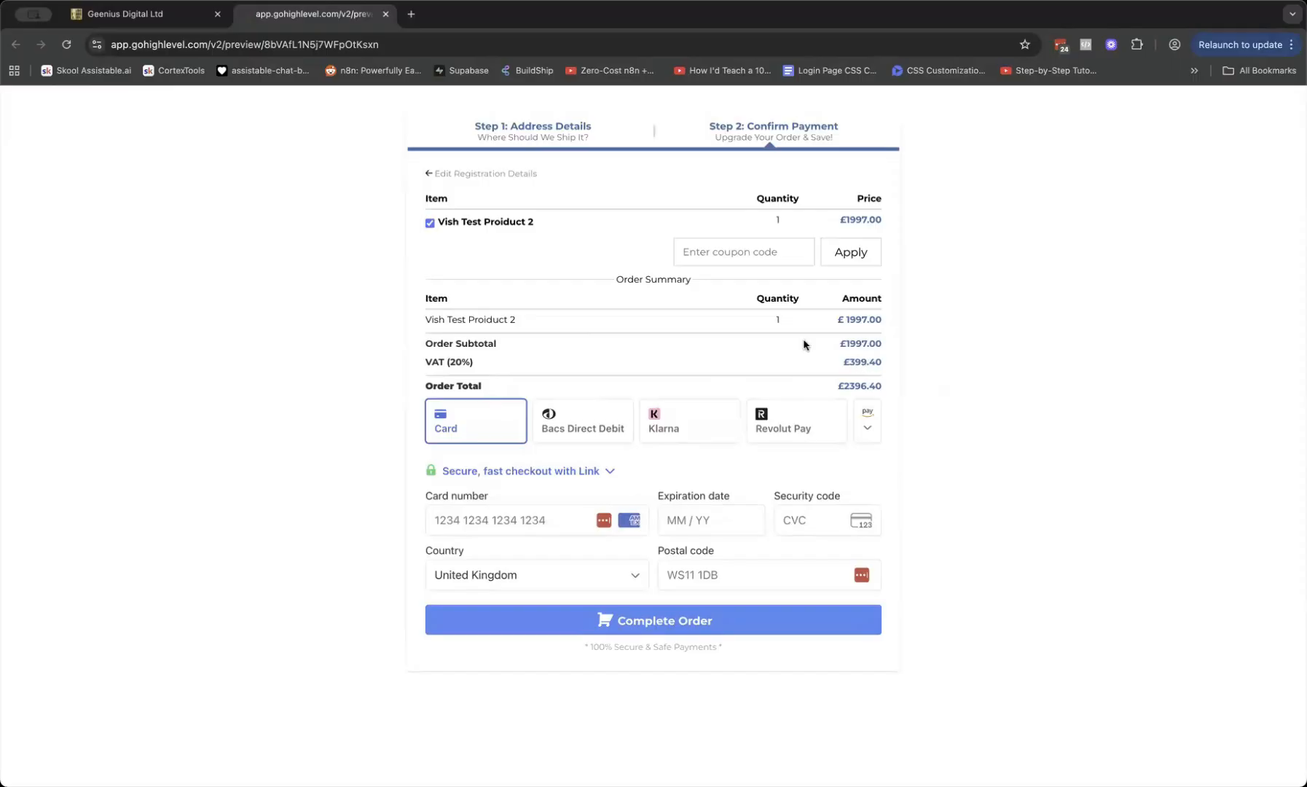
# Try the coupon code 'free' on the £2396.40 order; it is rejected as not valid
pyautogui.click(729, 257)
pyautogui.write('free')
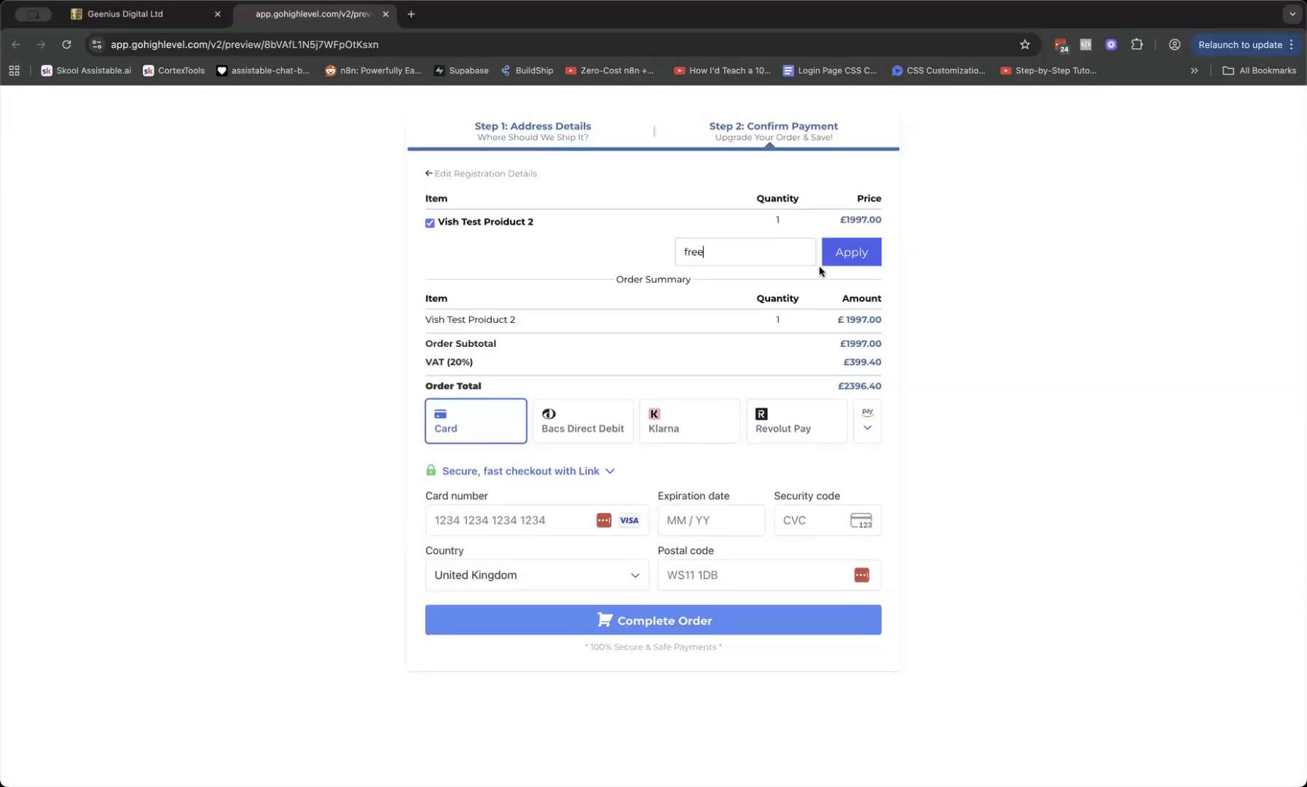
pyautogui.click(846, 252)
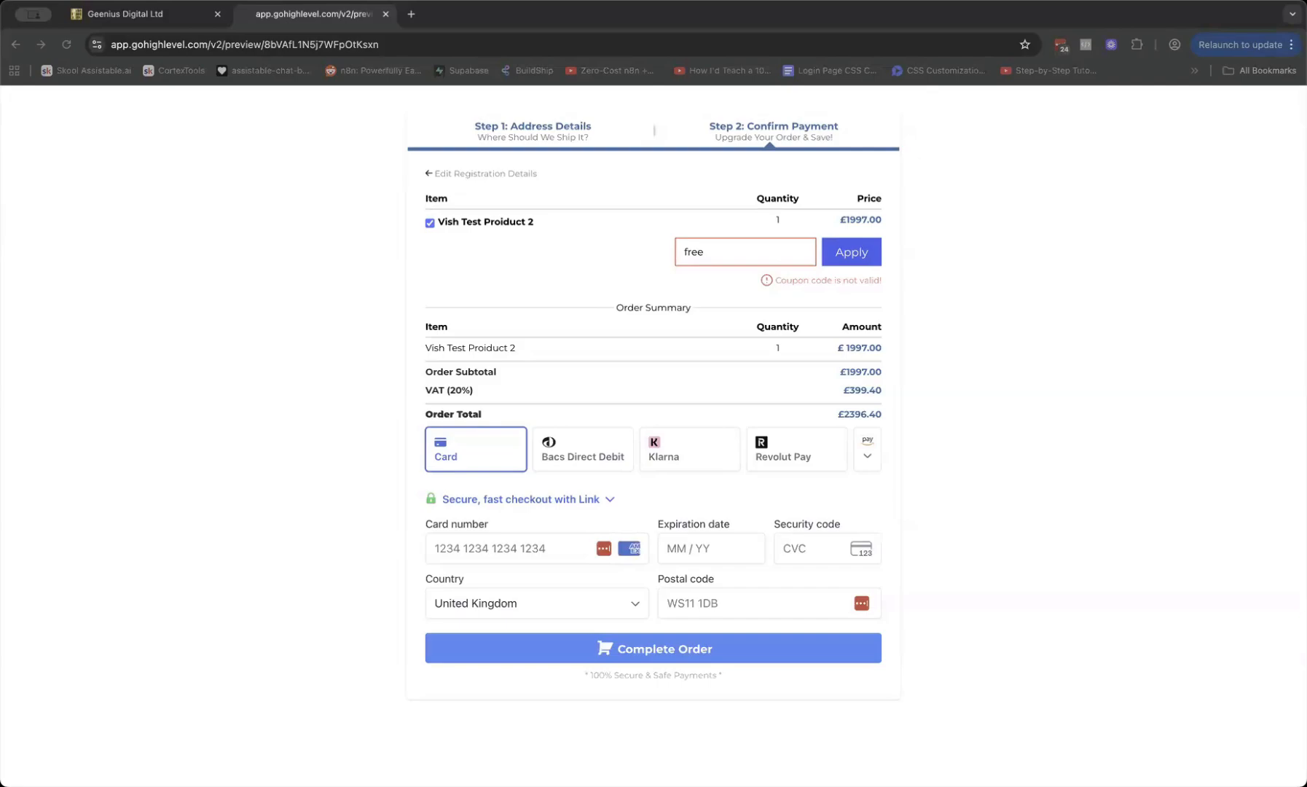
pyautogui.click(162, 7)
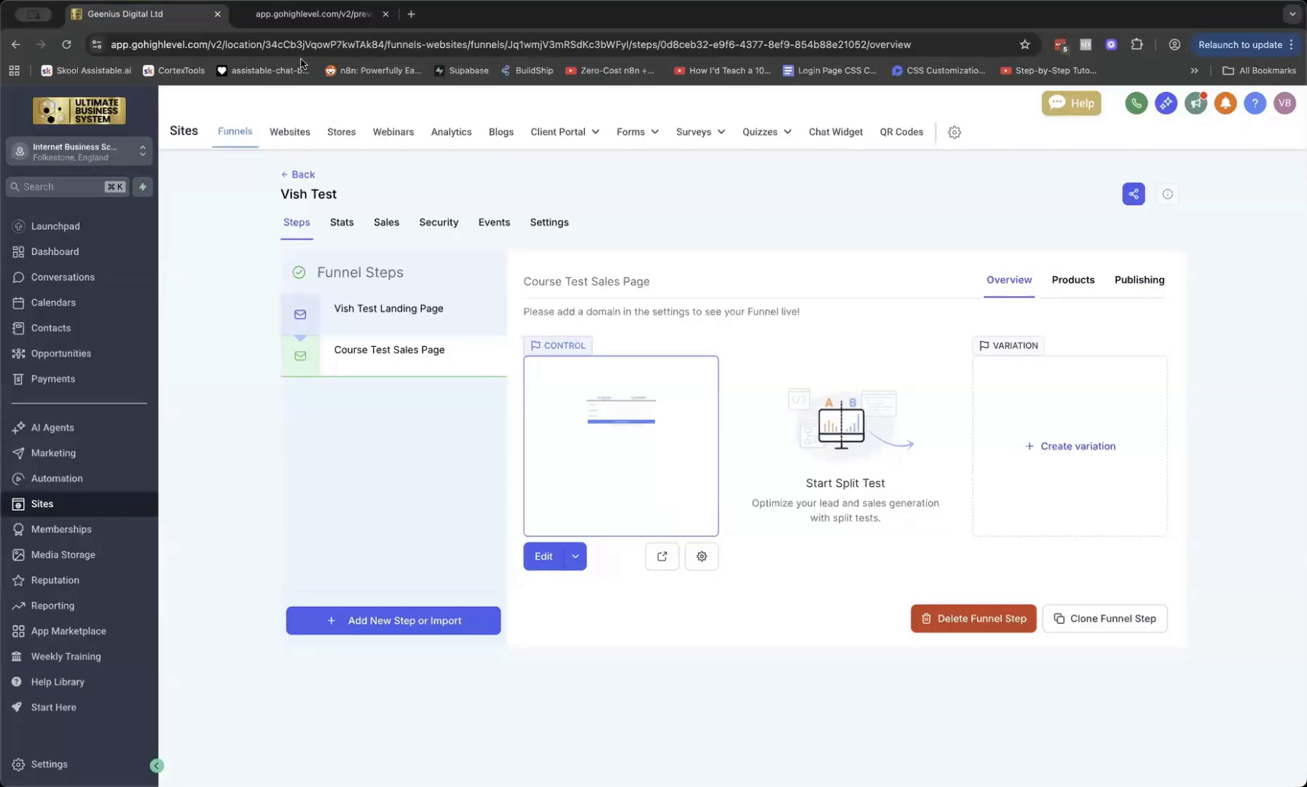
pyautogui.click(312, 15)
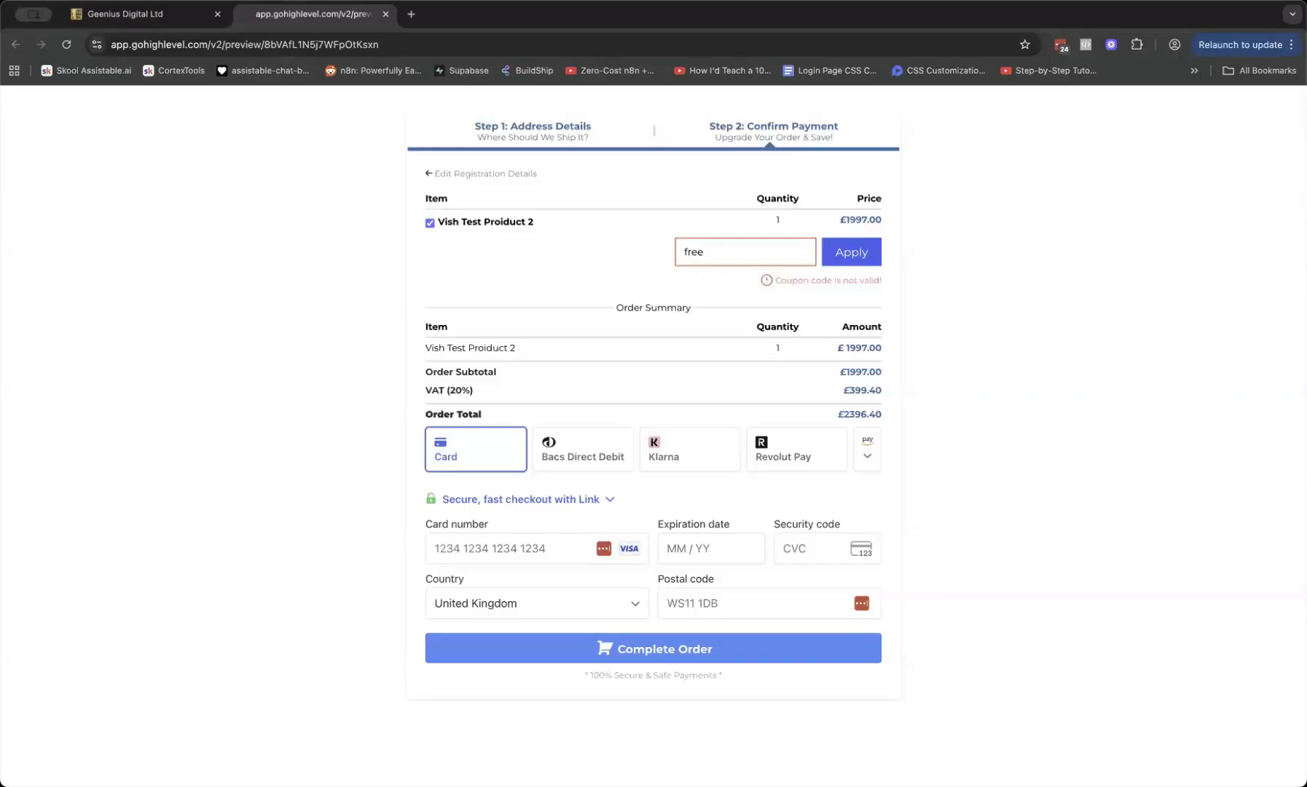
pyautogui.click(146, 14)
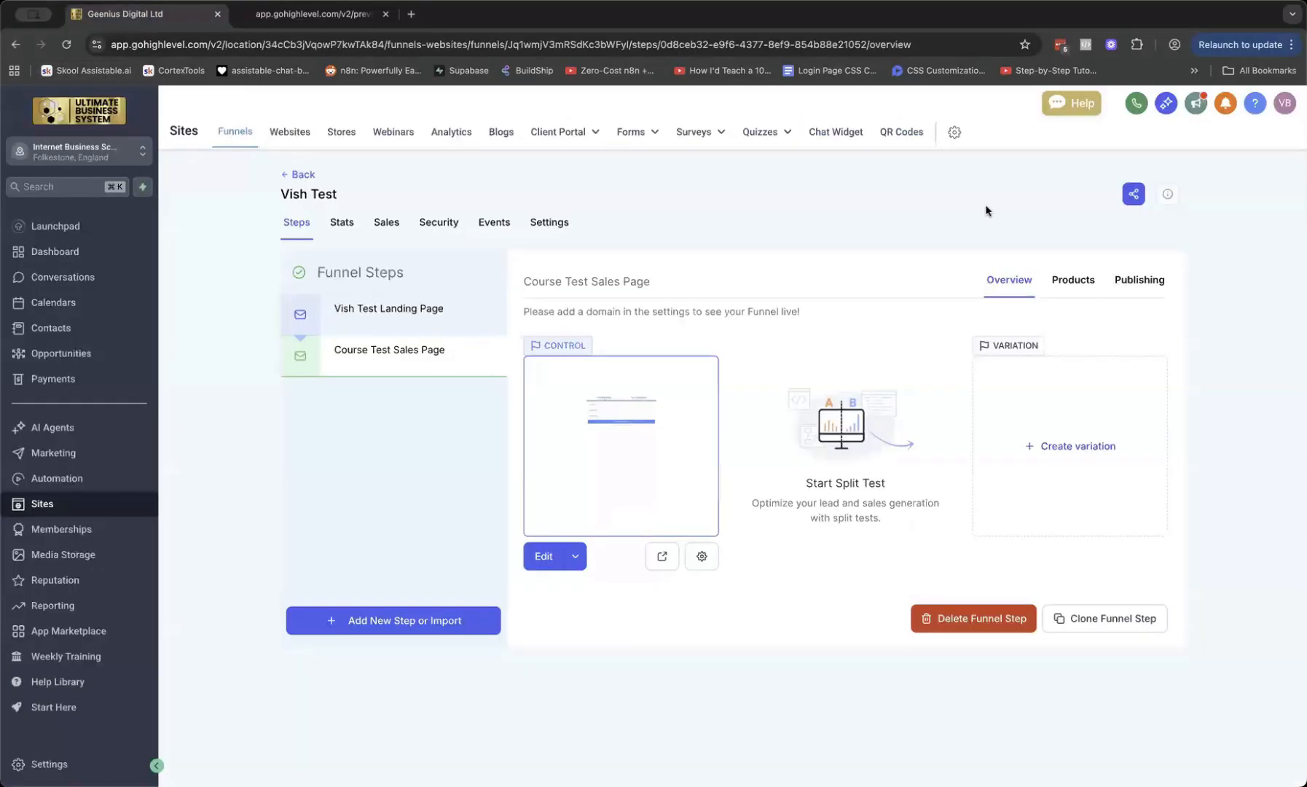
pyautogui.click(259, 19)
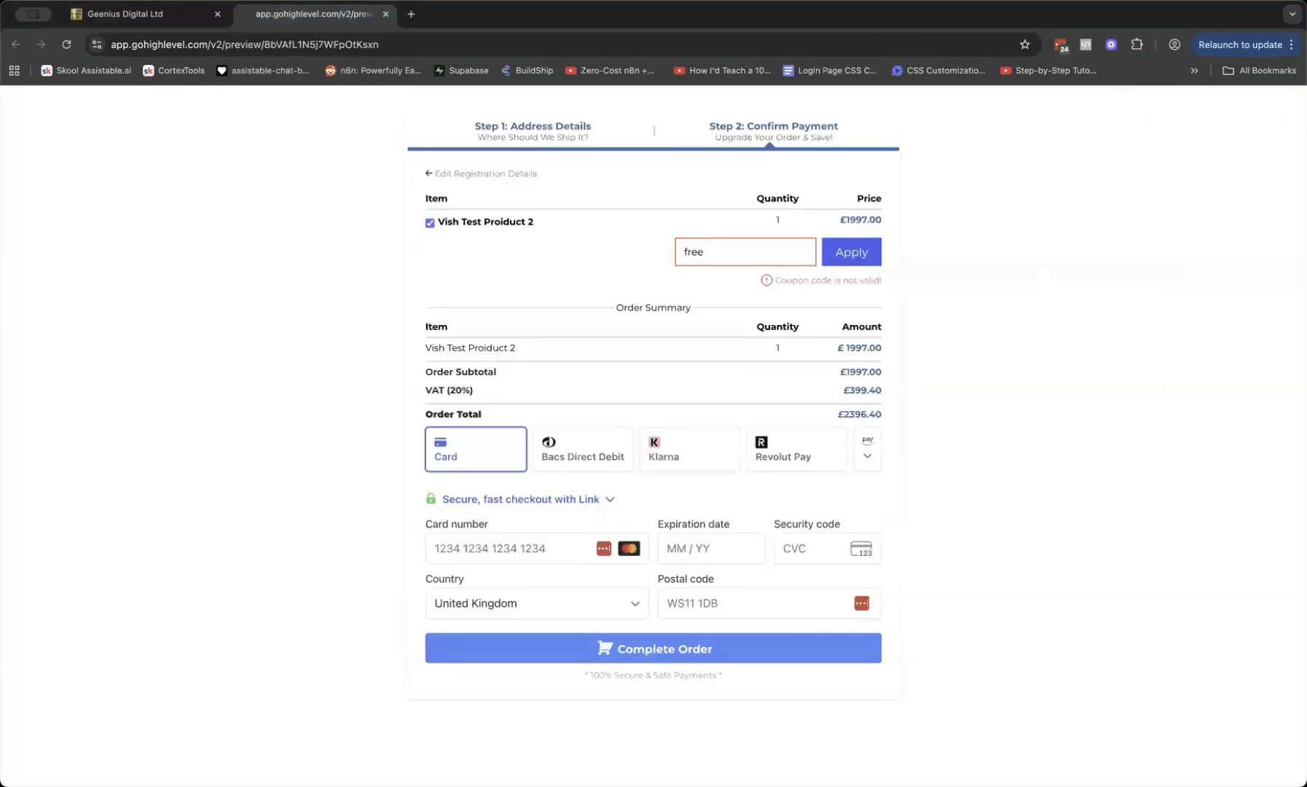